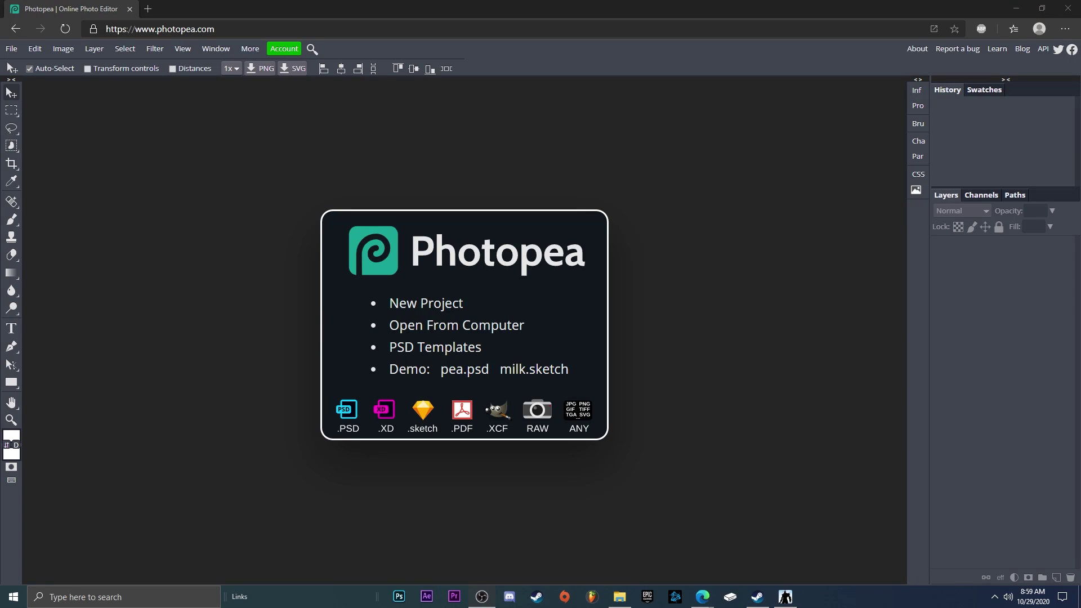
left_click(243, 31)
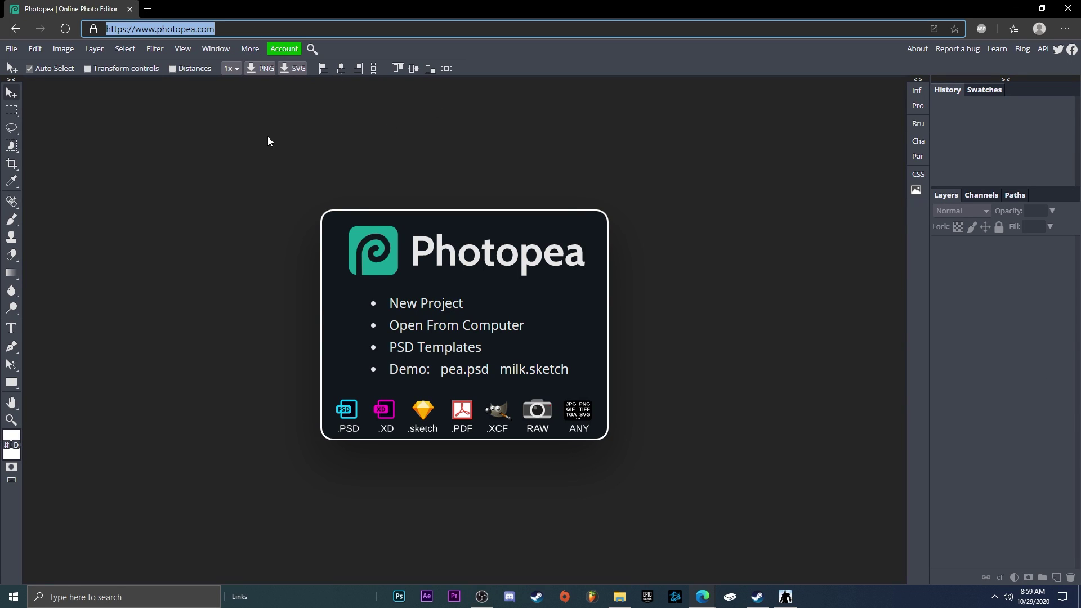
left_click(211, 32)
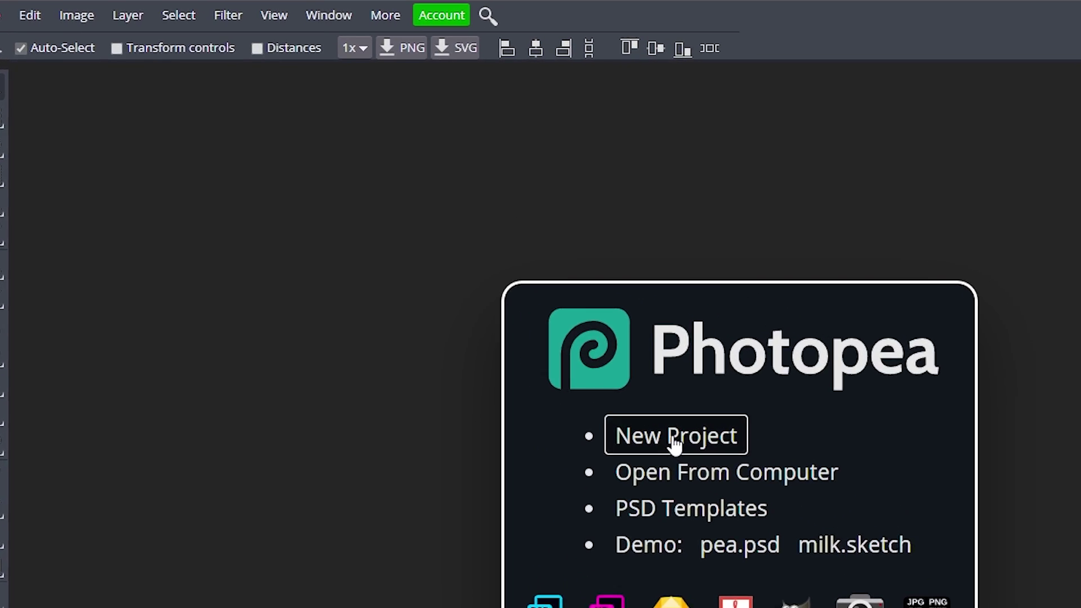
Step: Create a new project of 1280 x 720 px with a white background
left_click(671, 443)
left_click(135, 131)
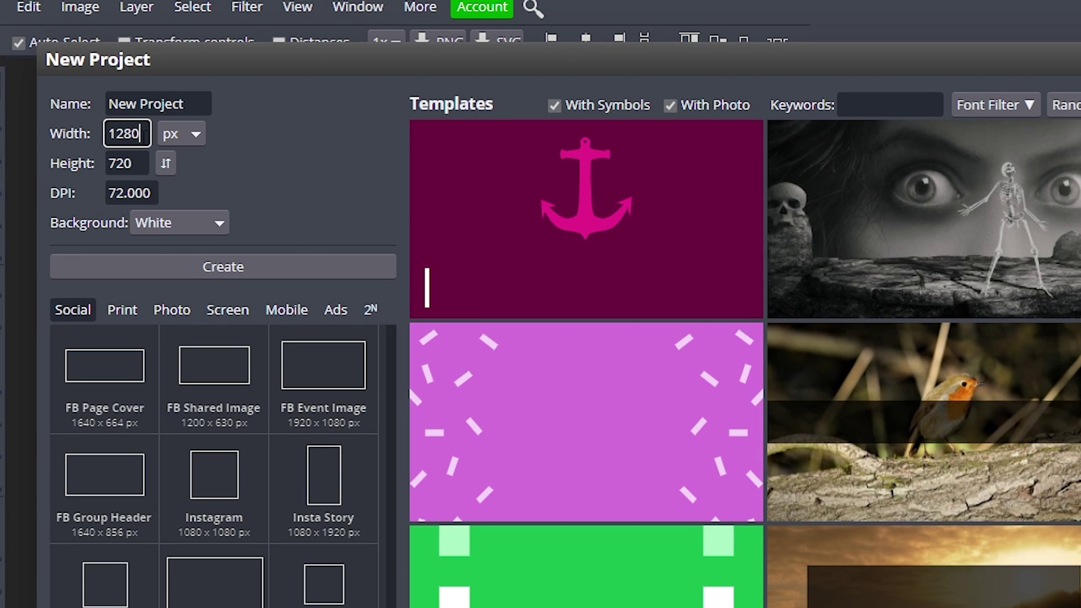
double_click(142, 134)
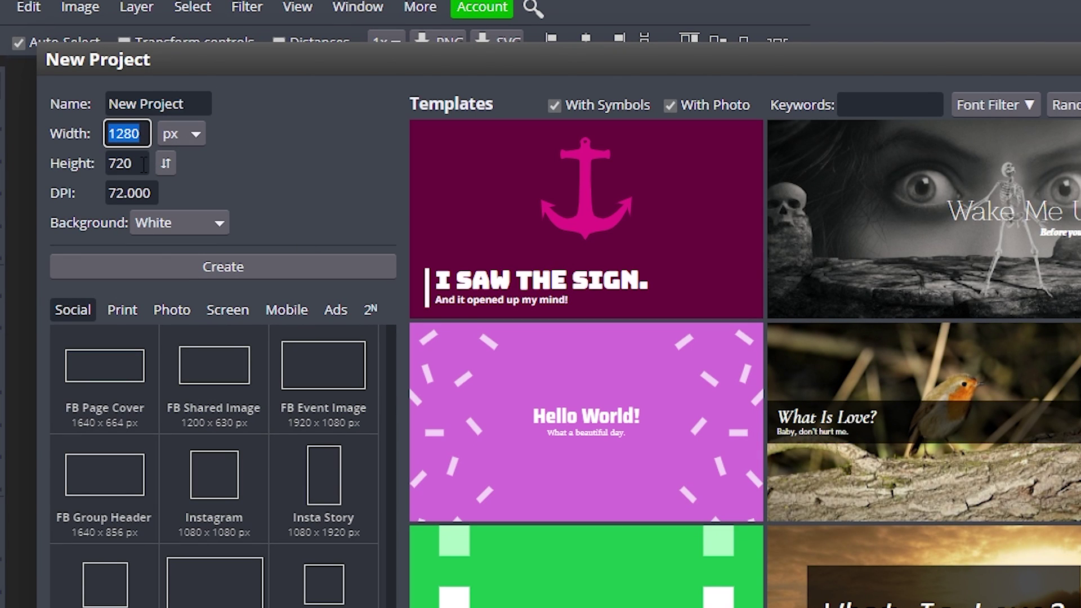
key("Tab")
triple_click(200, 101)
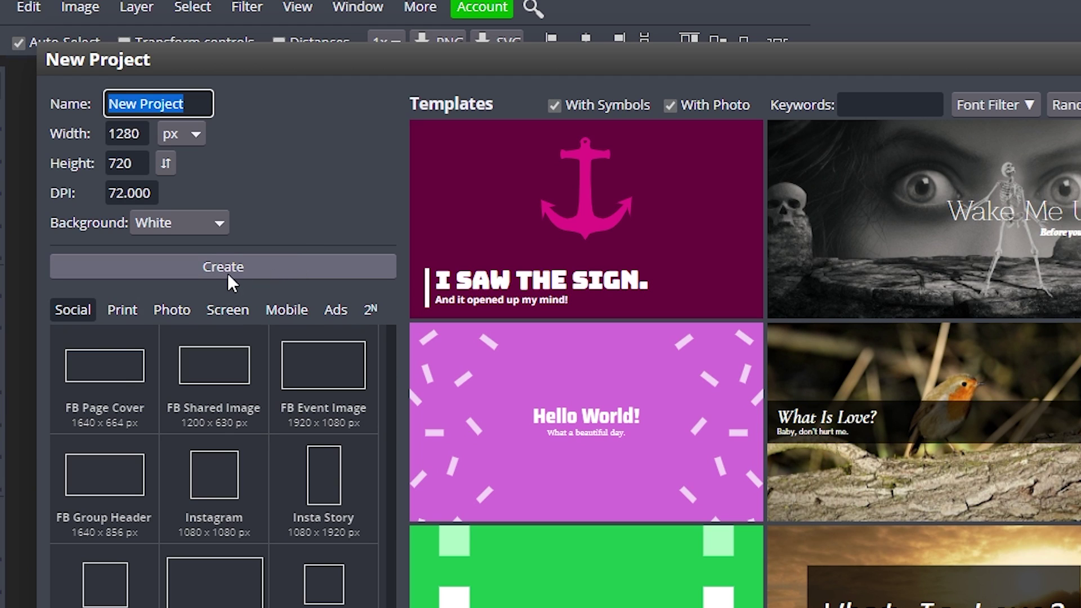
left_click(172, 272)
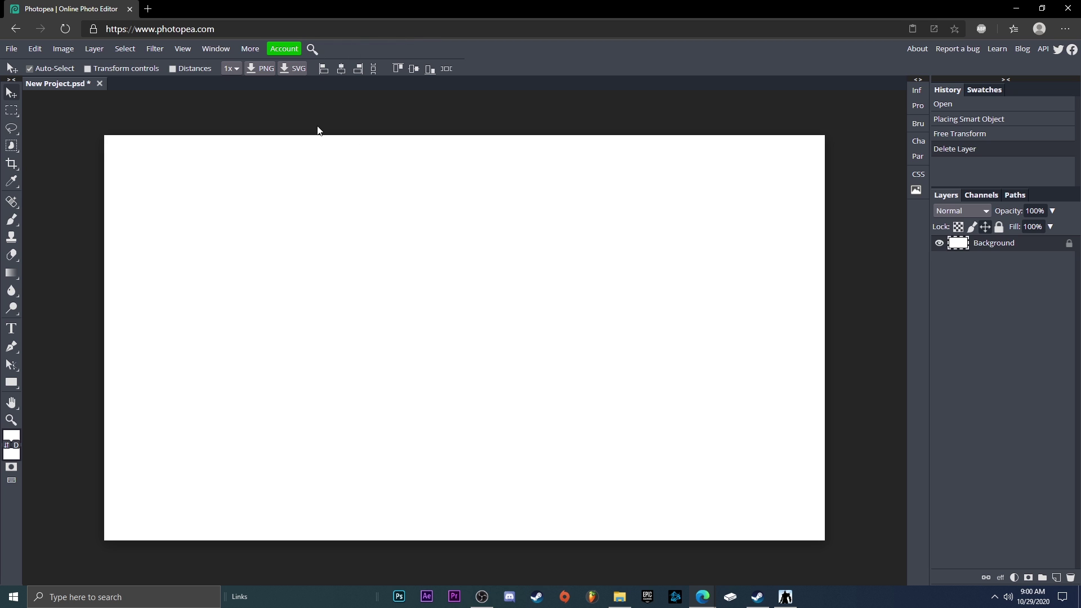
Step: Open the Retro Pack - Cambit Creates Photoshop file from the Desktop
left_click(10, 51)
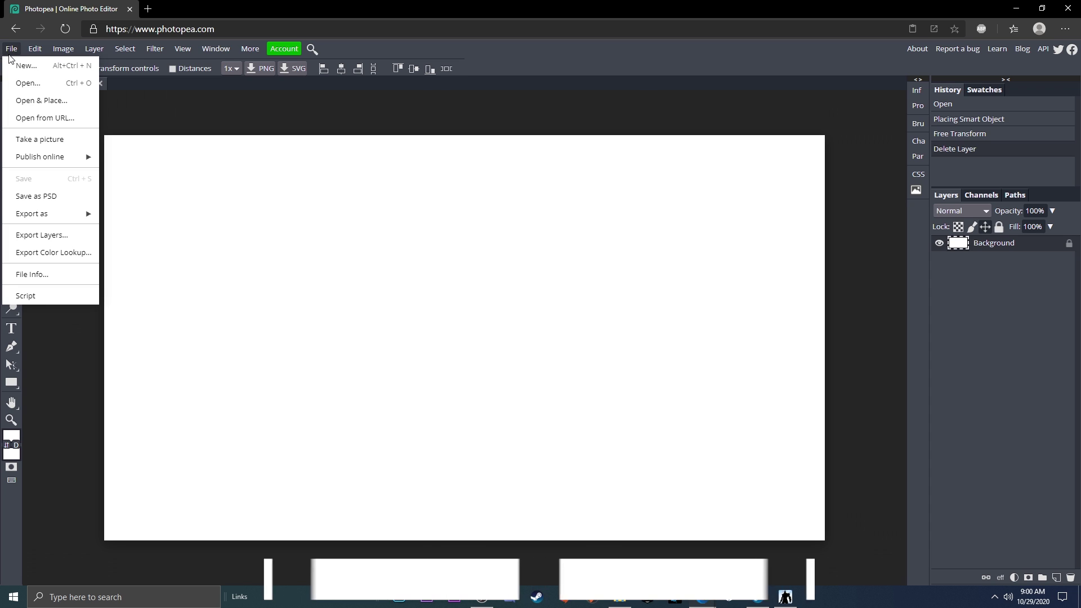
left_click(28, 83)
scroll(238, 254, "down", 2)
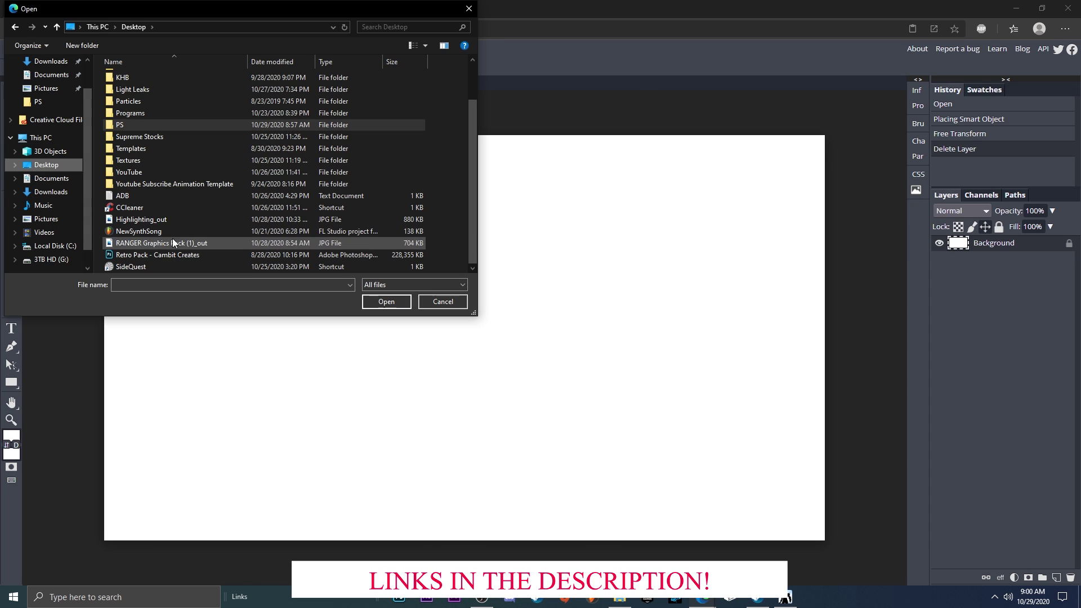
double_click(161, 251)
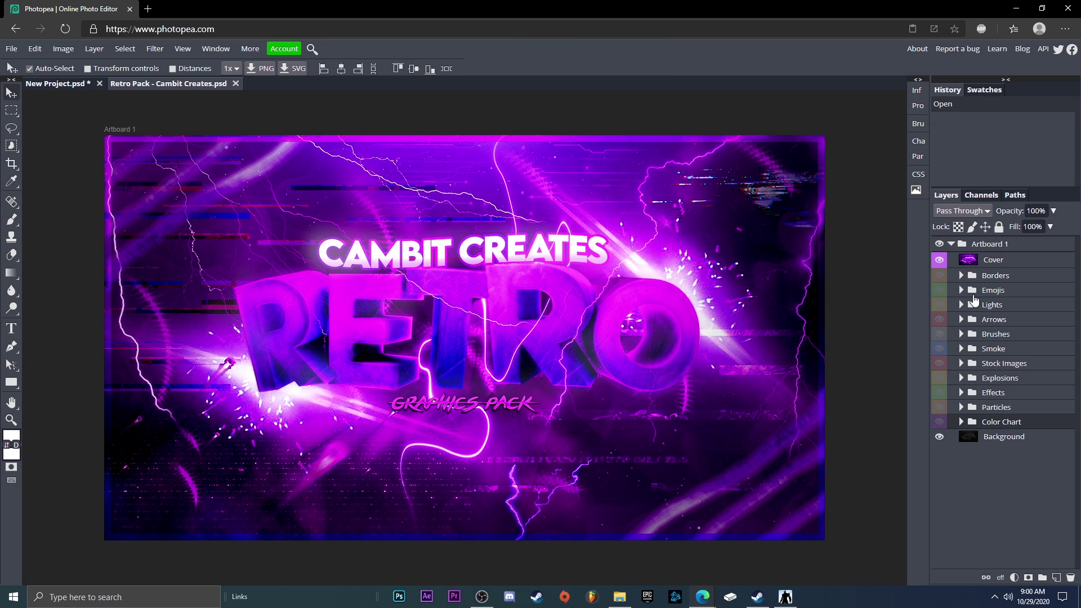
Step: Hide and delete the Cover layer of the graphics pack
left_click(939, 260)
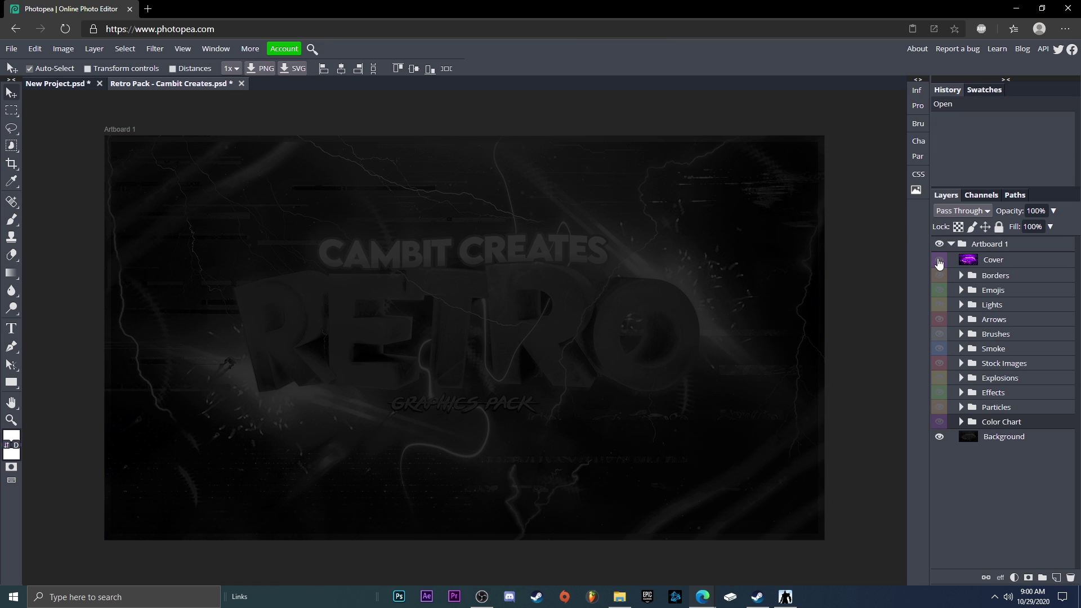
left_click(1001, 265)
key("Delete")
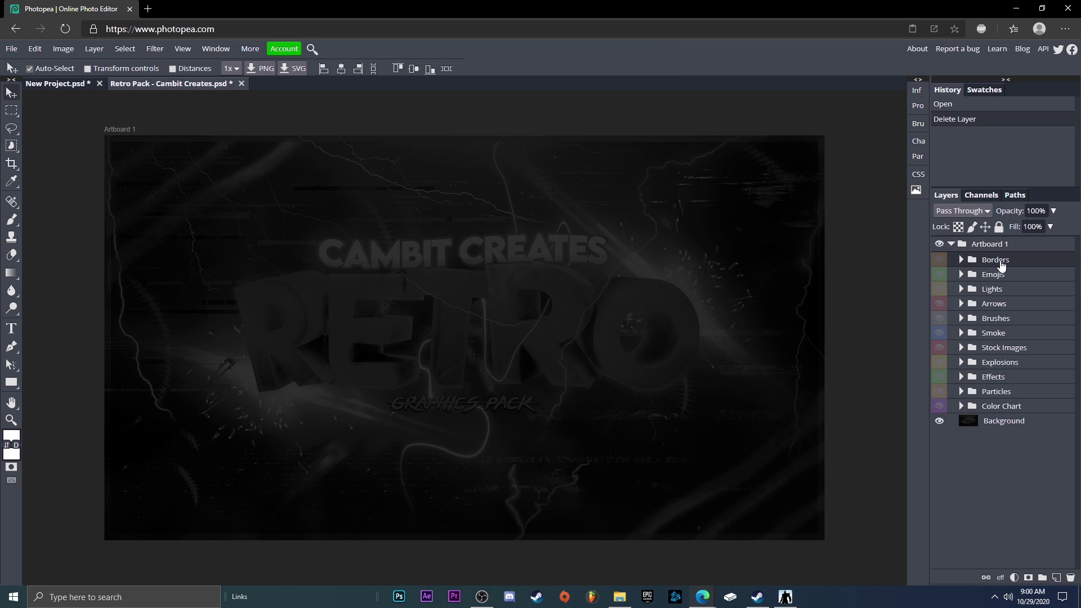
left_click(1030, 421)
left_click(1005, 266)
left_click(990, 292)
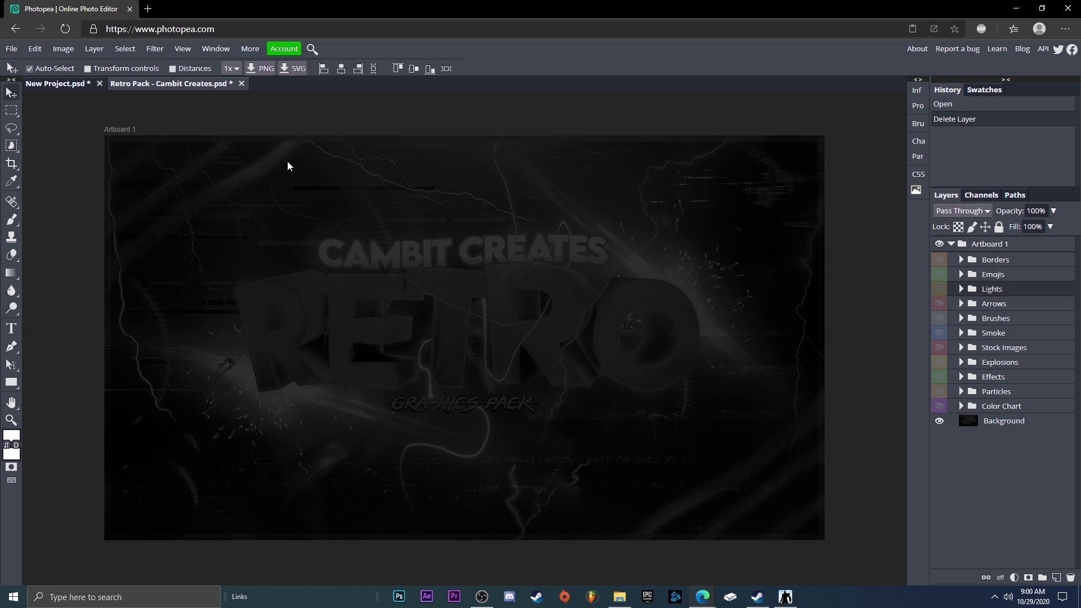
Step: Check the canvas width and height of the graphics pack document
left_click(63, 48)
left_click(85, 161)
double_click(128, 159)
double_click(120, 178)
double_click(124, 159)
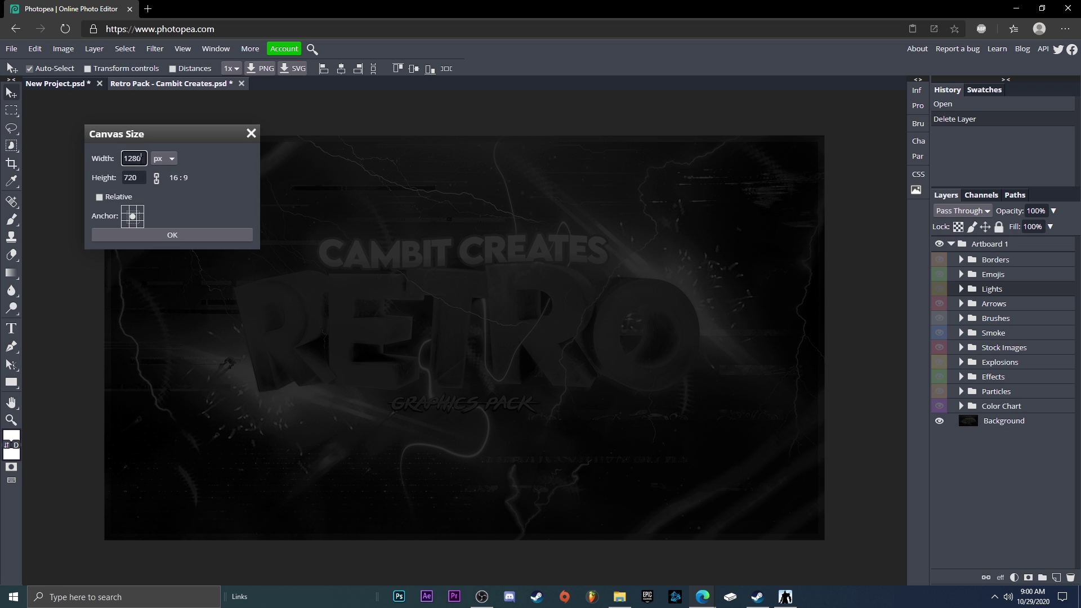
left_click(172, 235)
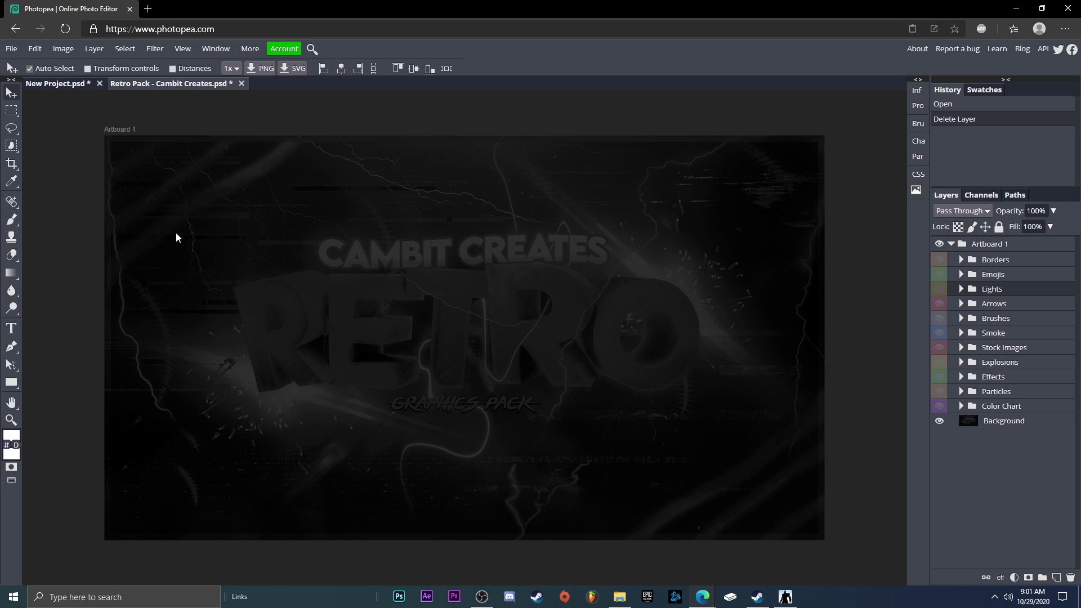
Step: Preview images 1 to 6, 9 and 11 of the Stock Images group one at a time, hiding each again
left_click(961, 347)
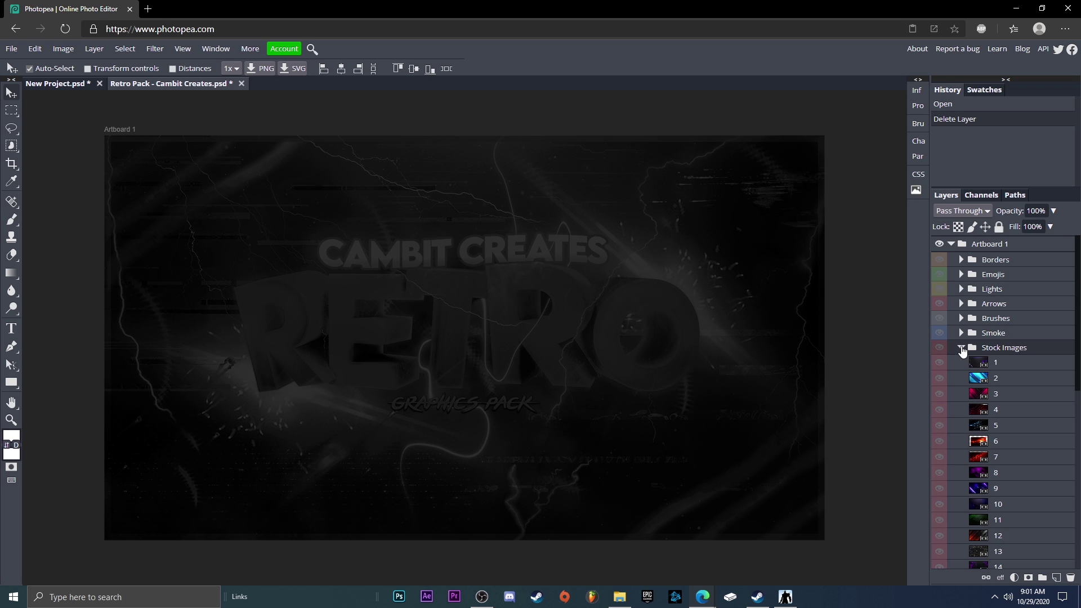
left_click(941, 363)
left_click(940, 363)
left_click(940, 379)
left_click(940, 378)
left_click(940, 394)
left_click(940, 393)
left_click(940, 410)
left_click(940, 410)
left_click(940, 426)
left_click(940, 425)
left_click(939, 441)
left_click(940, 441)
left_click(940, 488)
left_click(939, 489)
left_click(940, 520)
left_click(940, 520)
Step: Show stock image 1 as the thumbnail's background and collapse the Stock Images group
left_click(938, 364)
left_click(1004, 363)
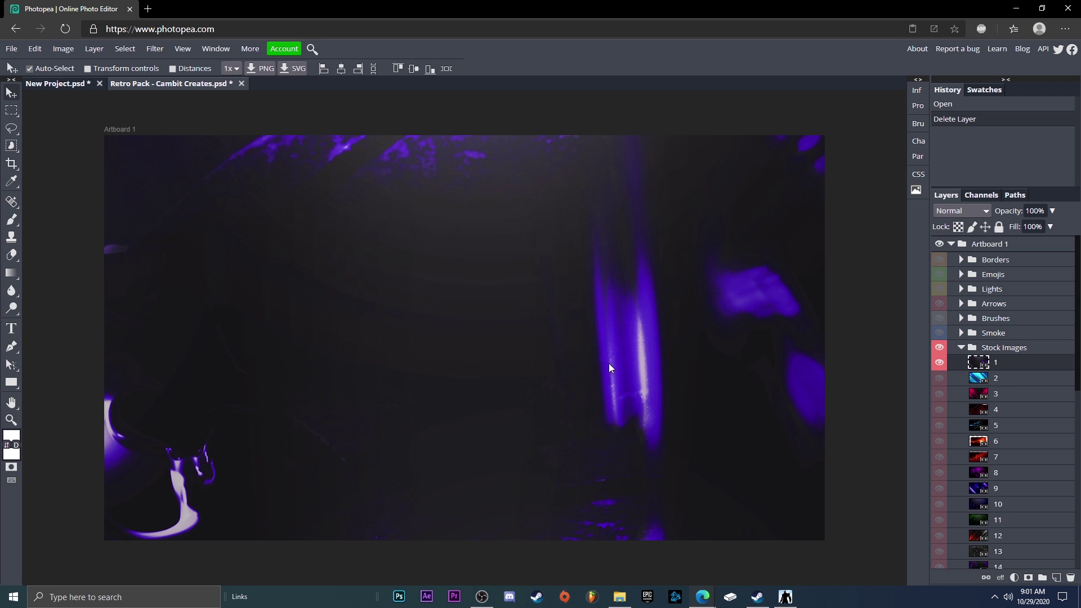
left_click(961, 348)
Step: Add a text layer reading THUMBNAIL above the Stock Images group
left_click(11, 328)
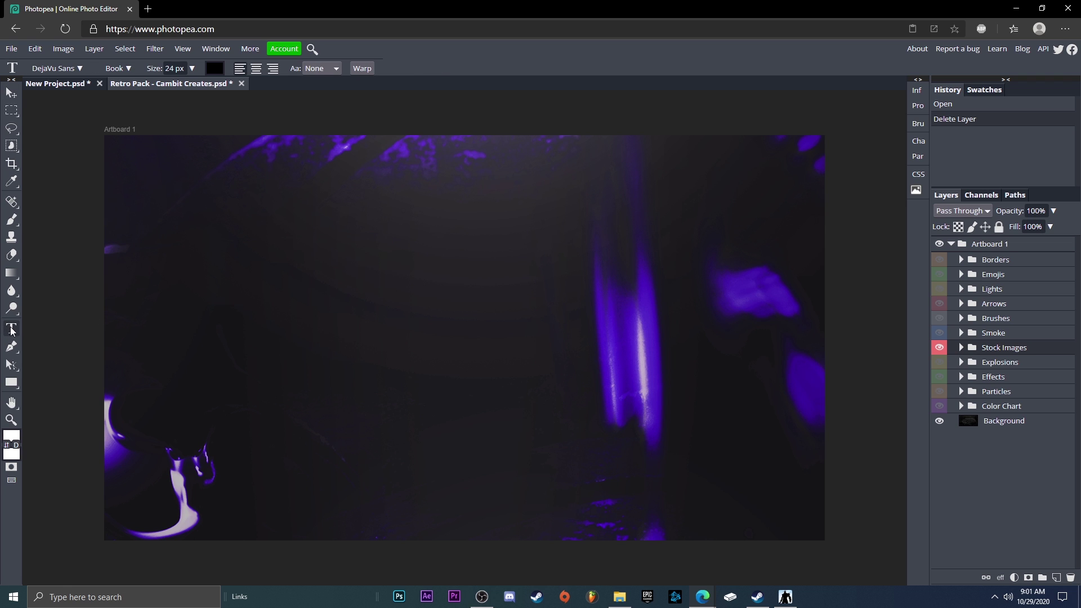
left_click(546, 287)
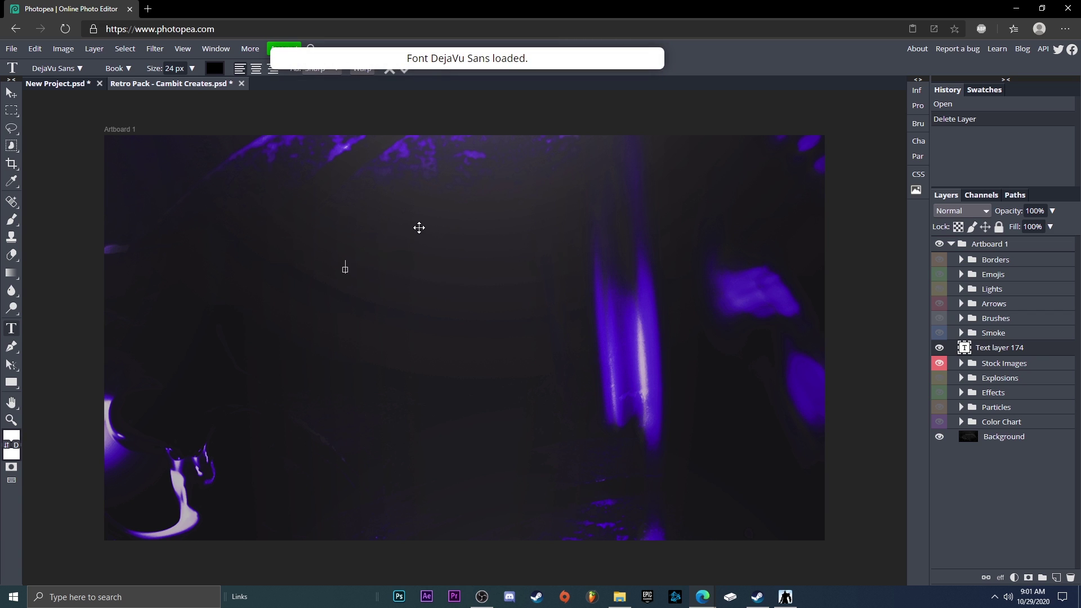
type("THUMBNAIL")
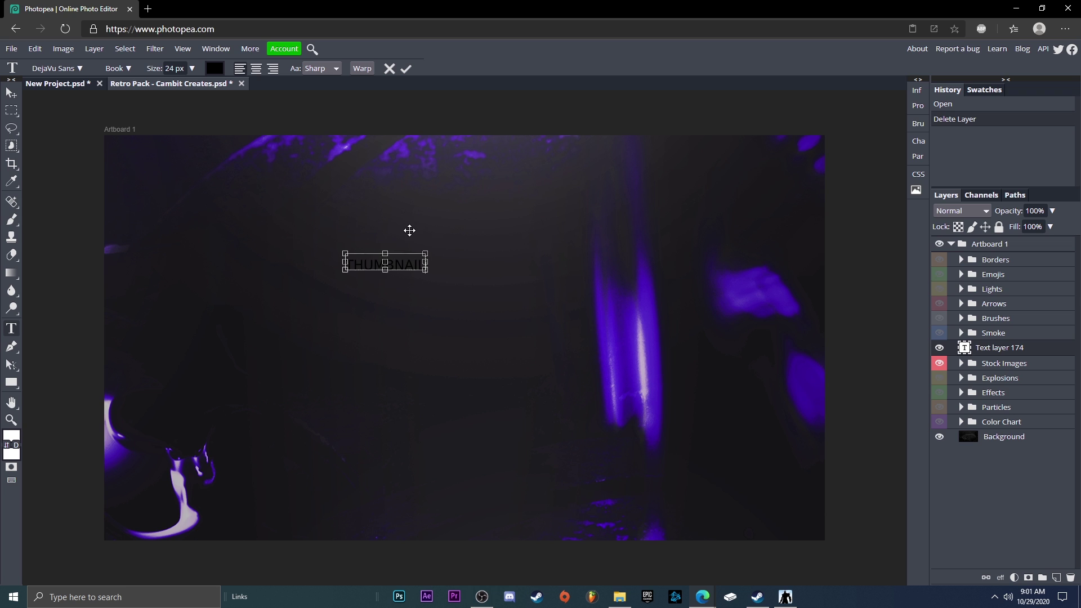
Step: Set the THUMBNAIL text size to 200 px and centre the text horizontally in the upper half of the artboard
key("ctrl+a")
left_click(168, 68)
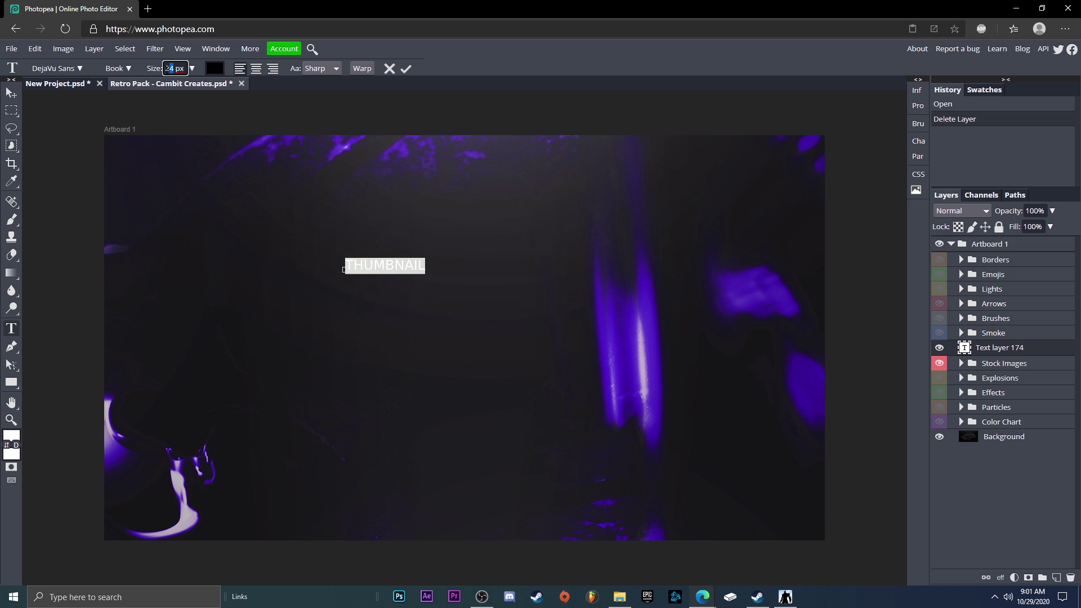
key("BackSpace")
type("200")
key("Return")
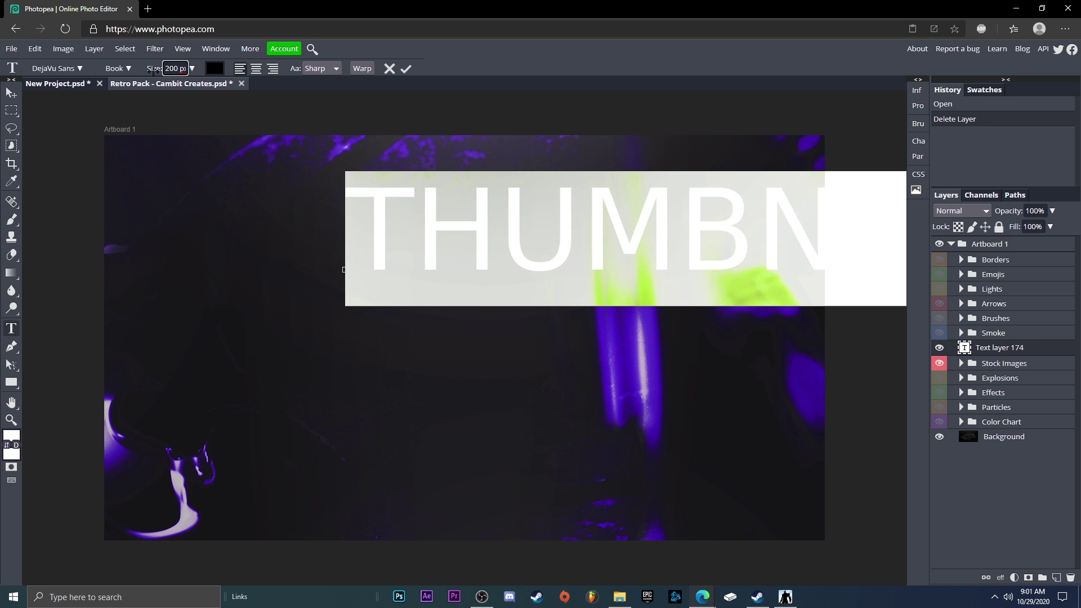
left_click(405, 68)
left_click(12, 92)
left_click_drag(537, 214, 323, 262)
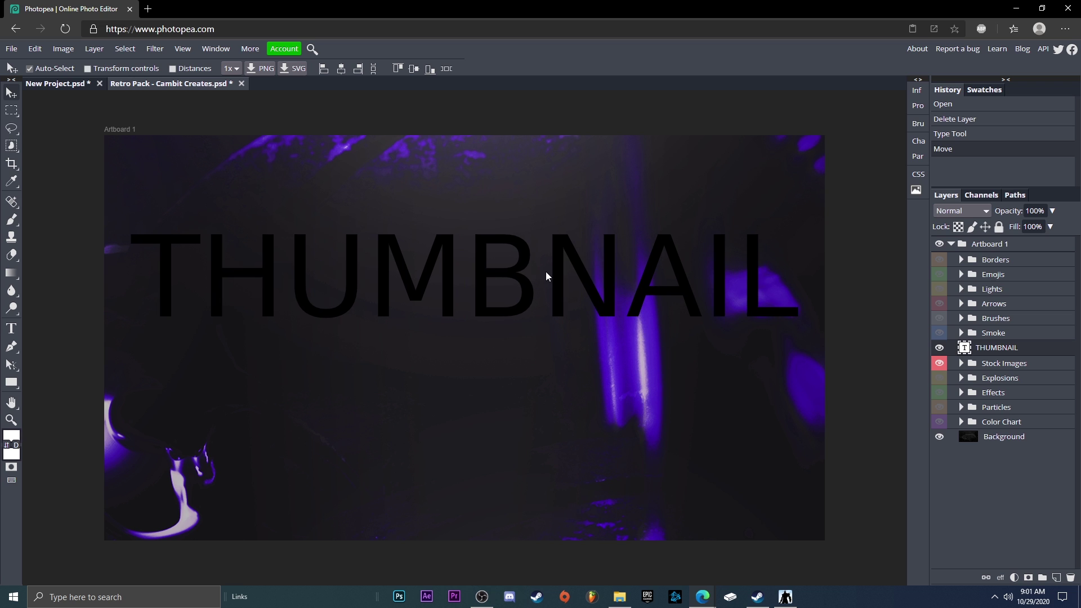
double_click(1036, 350)
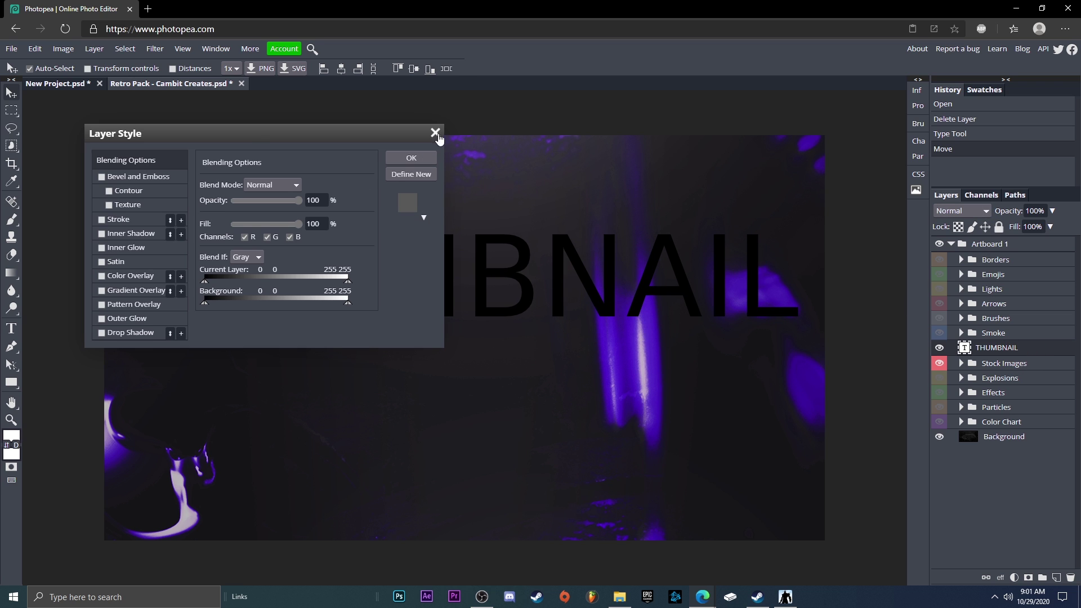
left_click(411, 157)
Step: Change the font of the whole THUMBNAIL text to Bangers
double_click(403, 272)
key("ctrl+a")
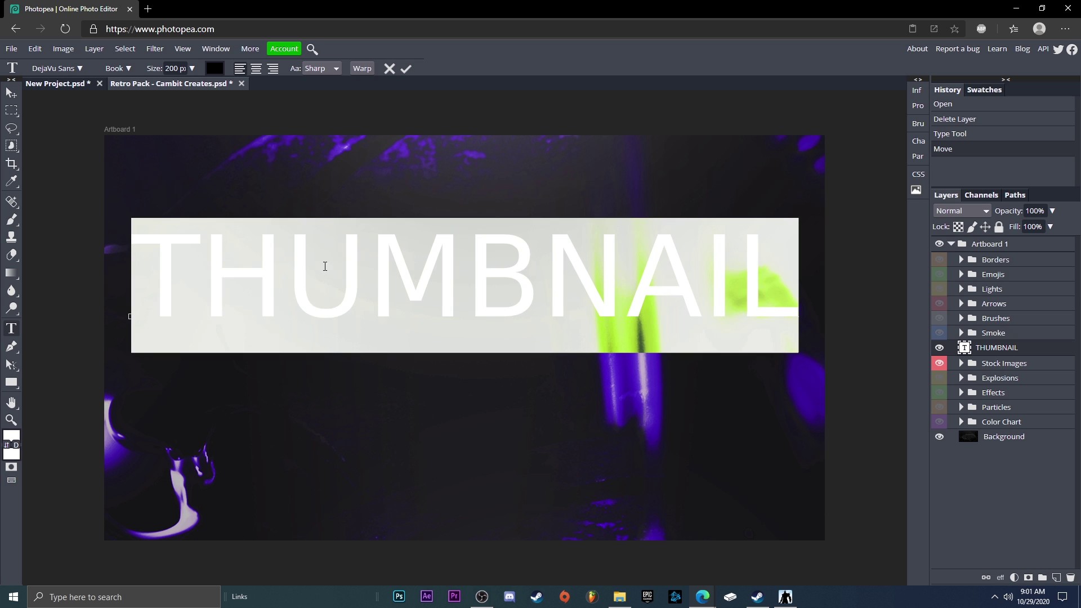
left_click(90, 68)
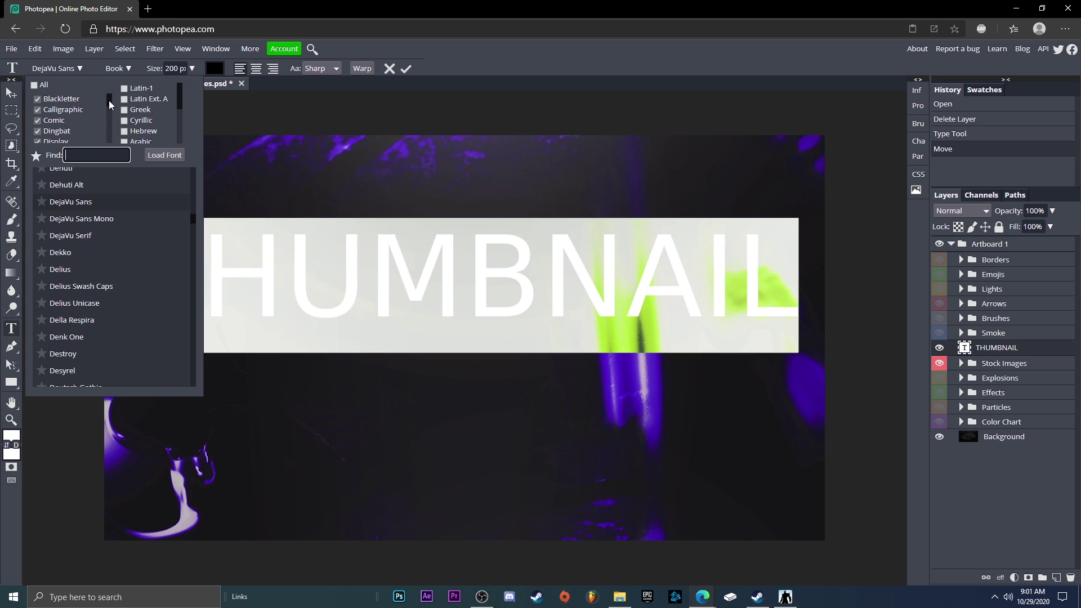
scroll(149, 210, "up", 10)
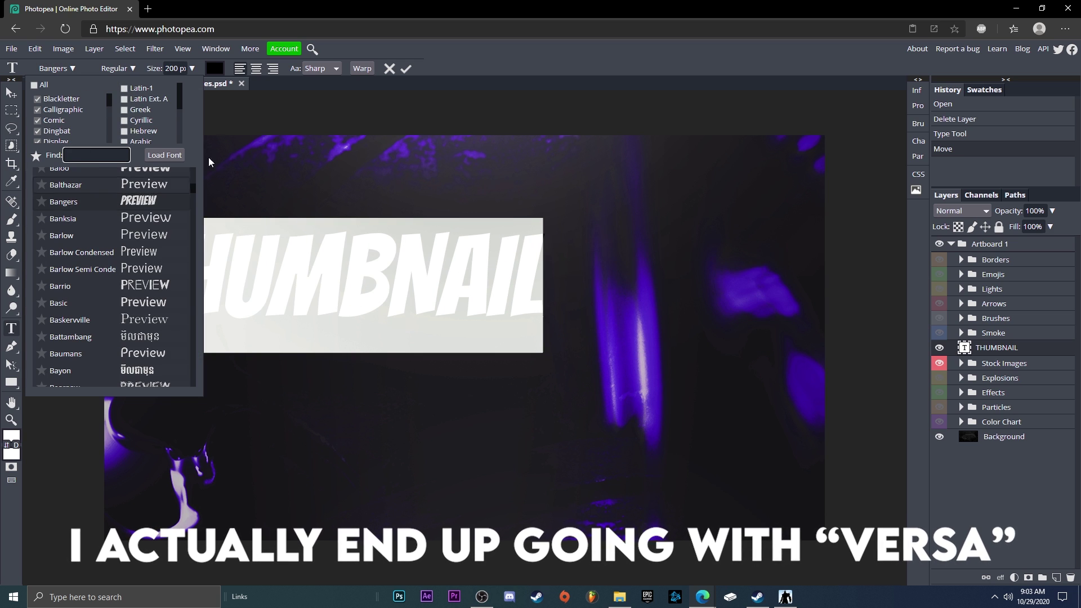
left_click(333, 321)
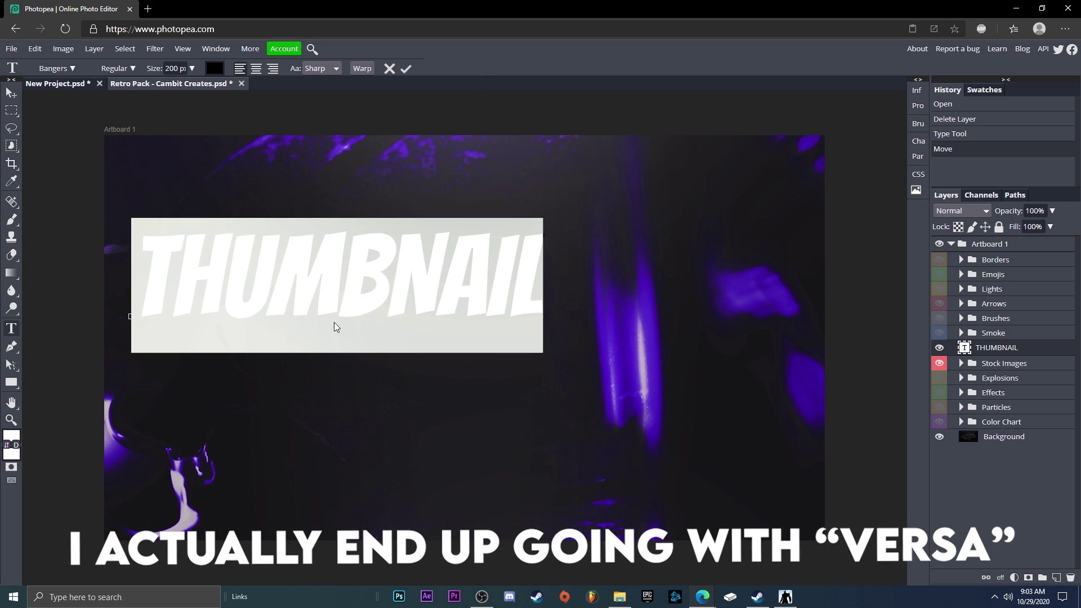
Step: Enlarge the THUMBNAIL text to 300 px and centre it horizontally in the upper half of the artboard
left_click(169, 69)
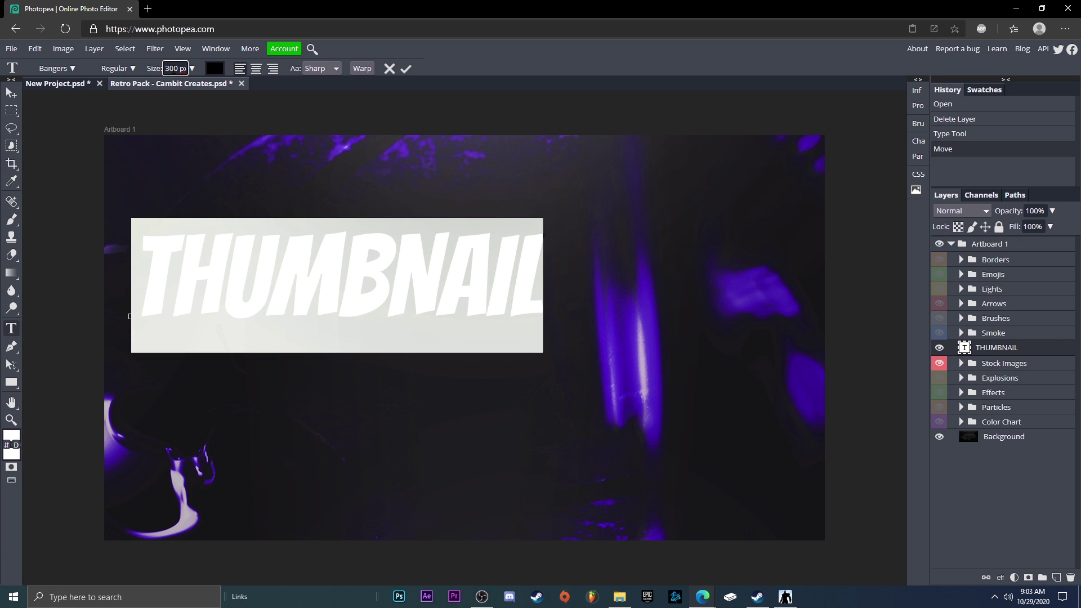
key("Return")
left_click(406, 68)
left_click_drag(353, 239, 364, 267)
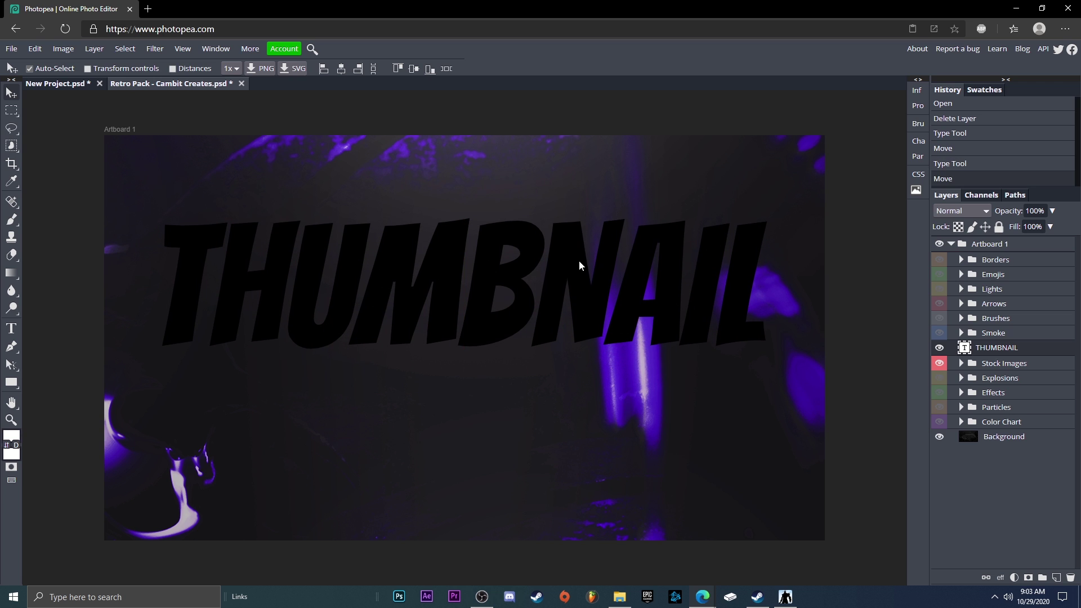
Step: Add a linear Gradient Overlay to the THUMBNAIL text, running from light grey bababa to white
double_click(1041, 351)
left_click_drag(314, 145, 922, 86)
left_click(709, 228)
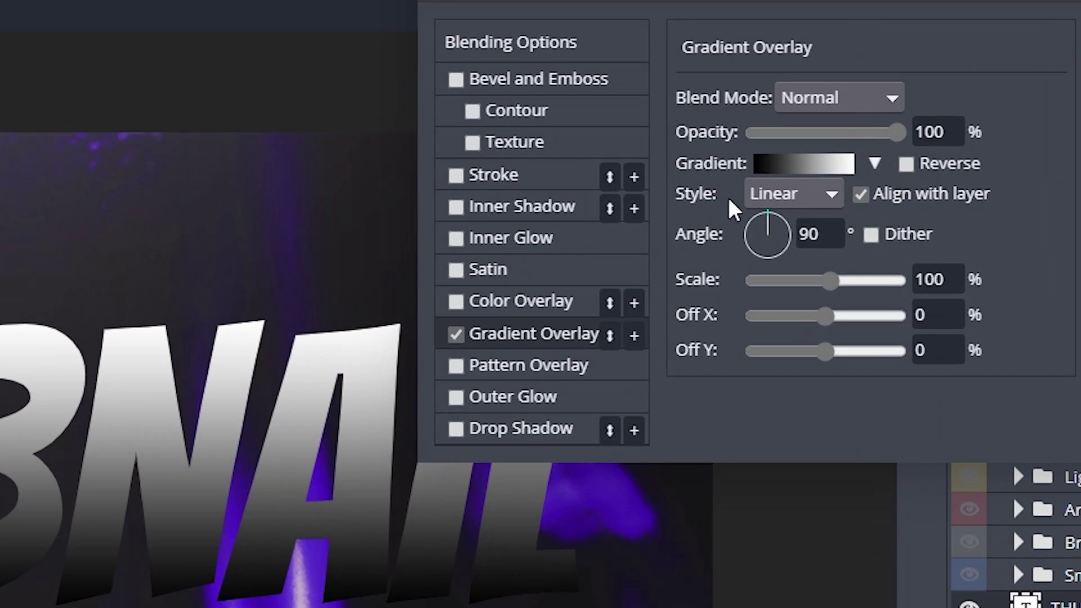
left_click(867, 155)
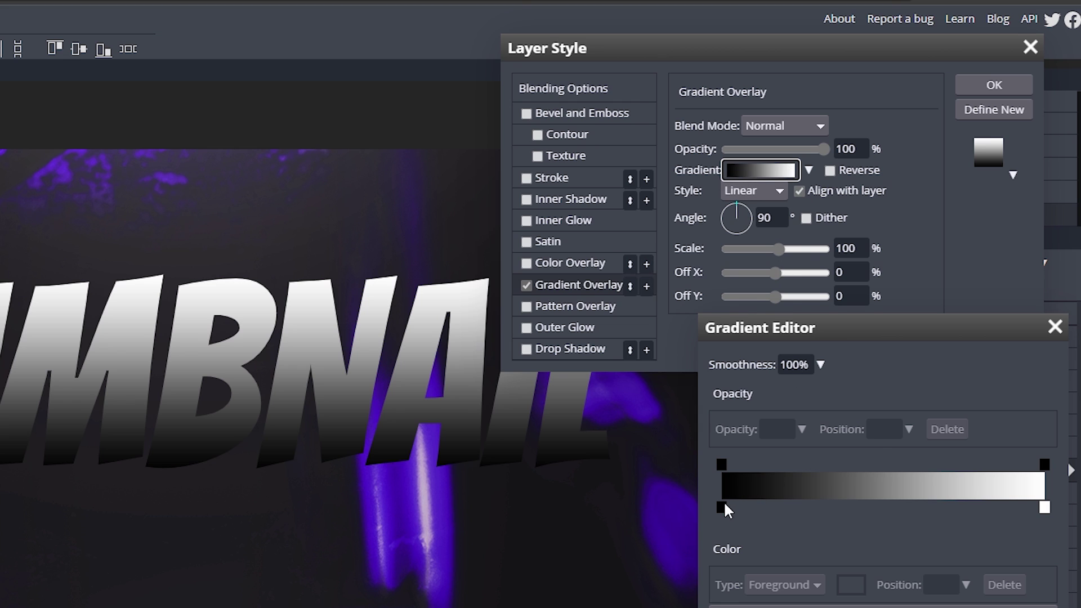
double_click(724, 504)
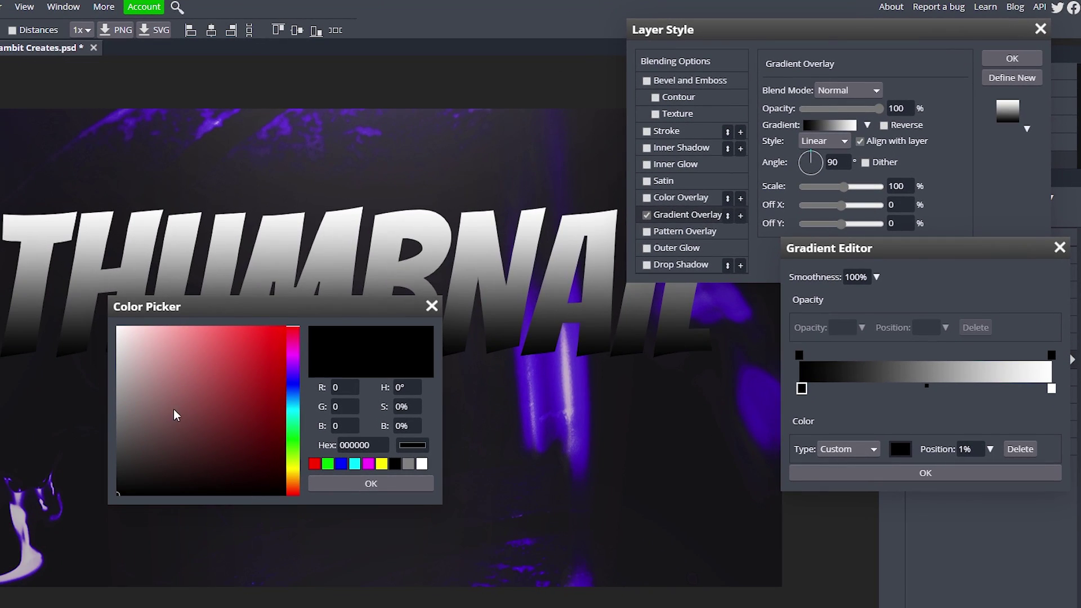
mouse_move(174, 415)
left_mouse_down()
mouse_move(82, 360)
mouse_move(58, 372)
left_mouse_up()
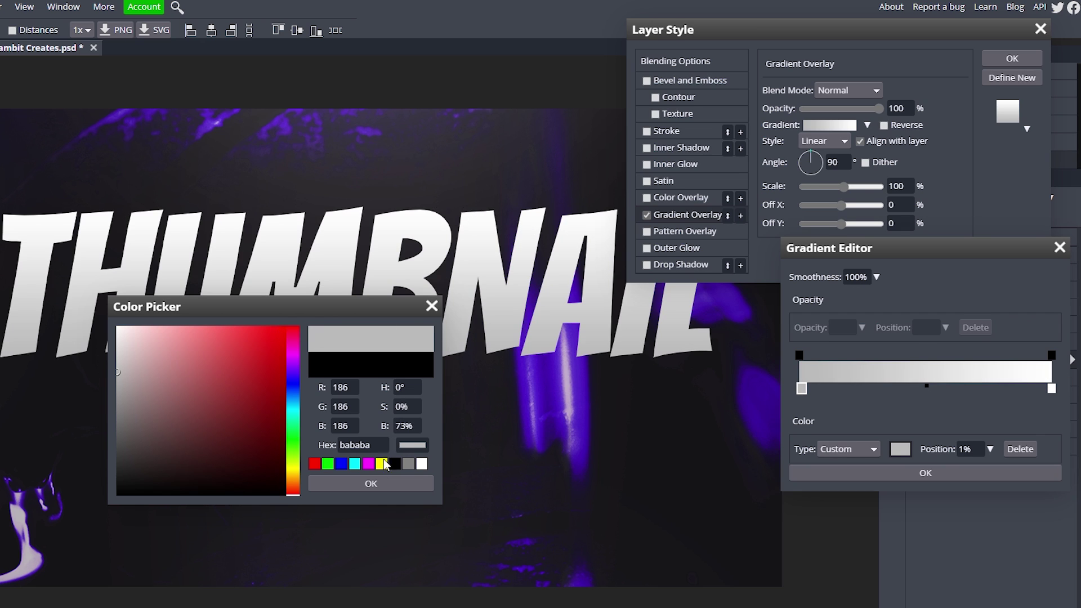
left_click(372, 487)
left_click(890, 477)
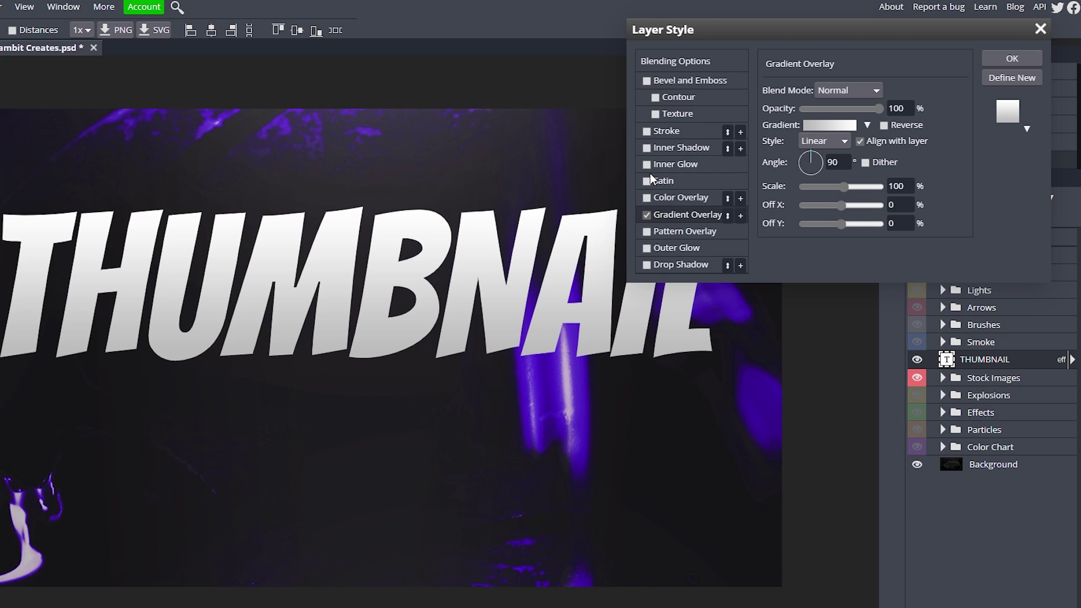
Step: Add a white Inner Glow to the THUMBNAIL text with Color Dodge blending, 100% opacity, 8% spread and 13 px size
left_click(689, 165)
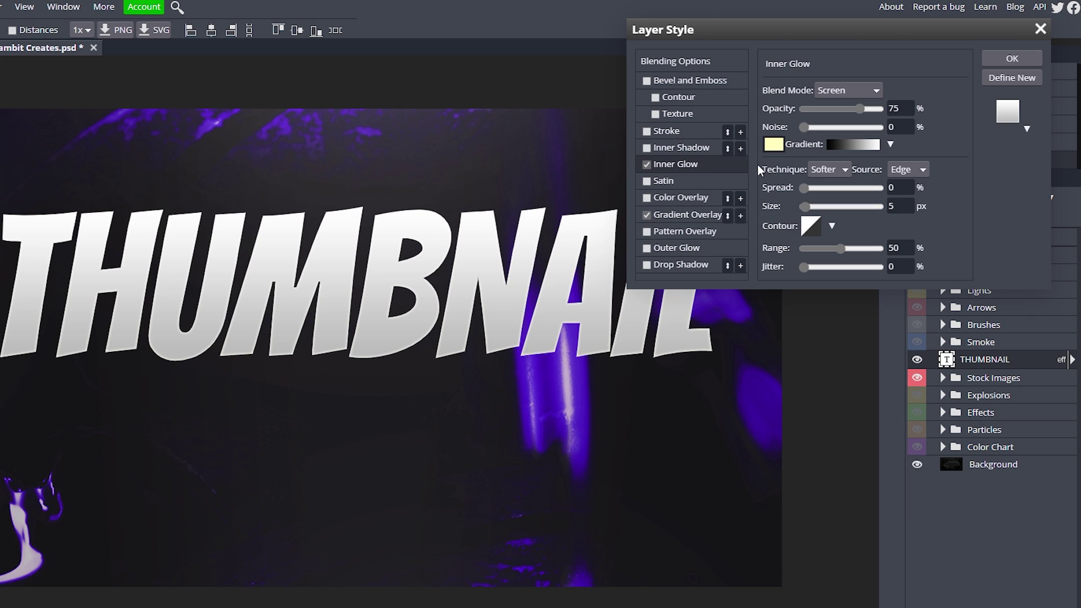
left_click(773, 144)
left_click(18, 228)
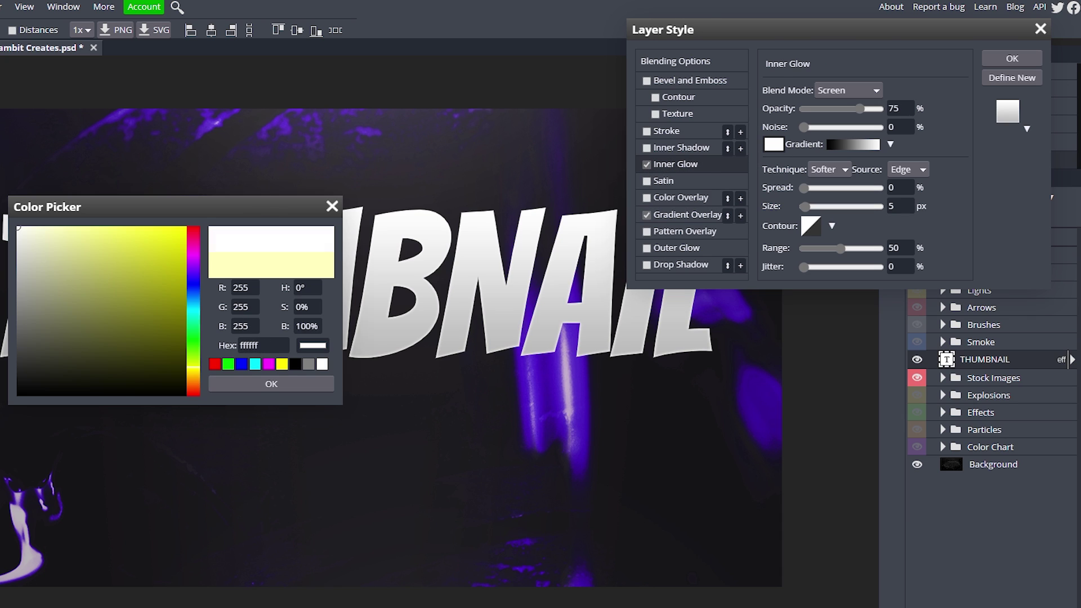
left_click(300, 387)
left_click(849, 90)
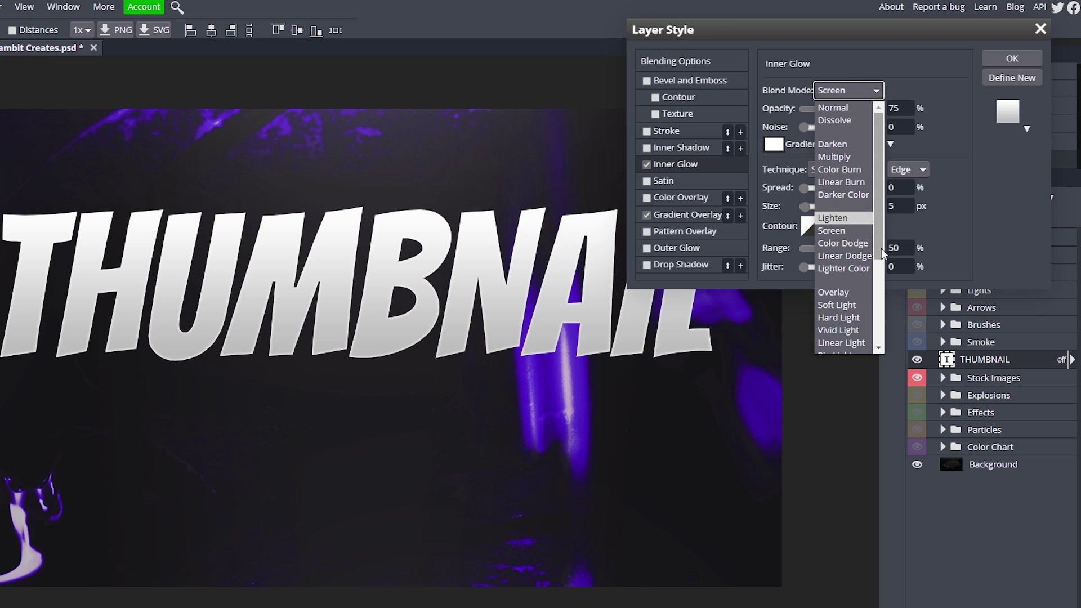
left_click(843, 243)
left_click_drag(864, 109, 882, 109)
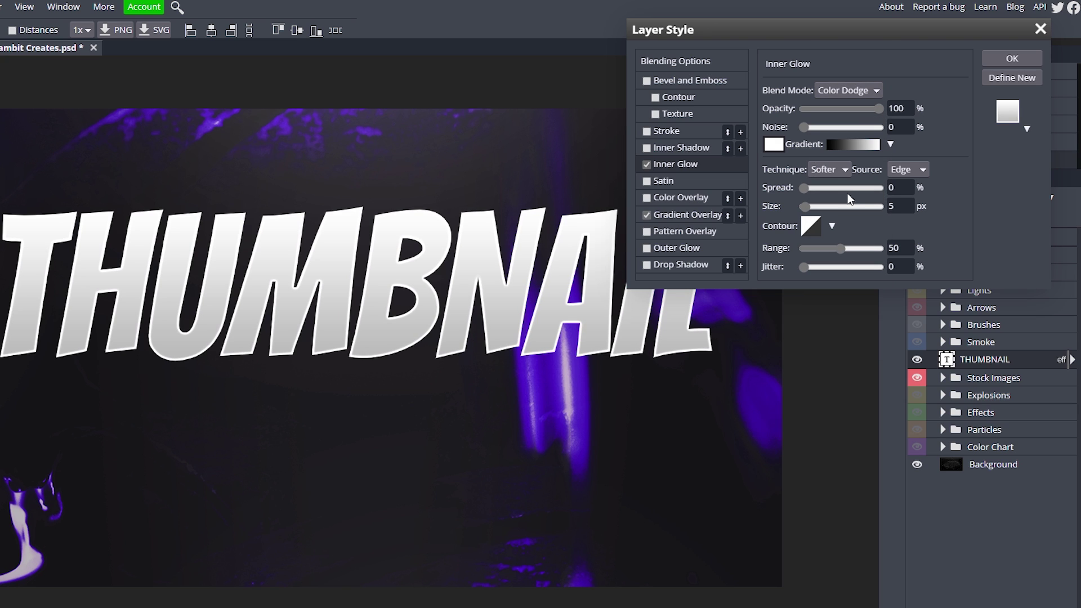
left_click_drag(805, 187, 811, 209)
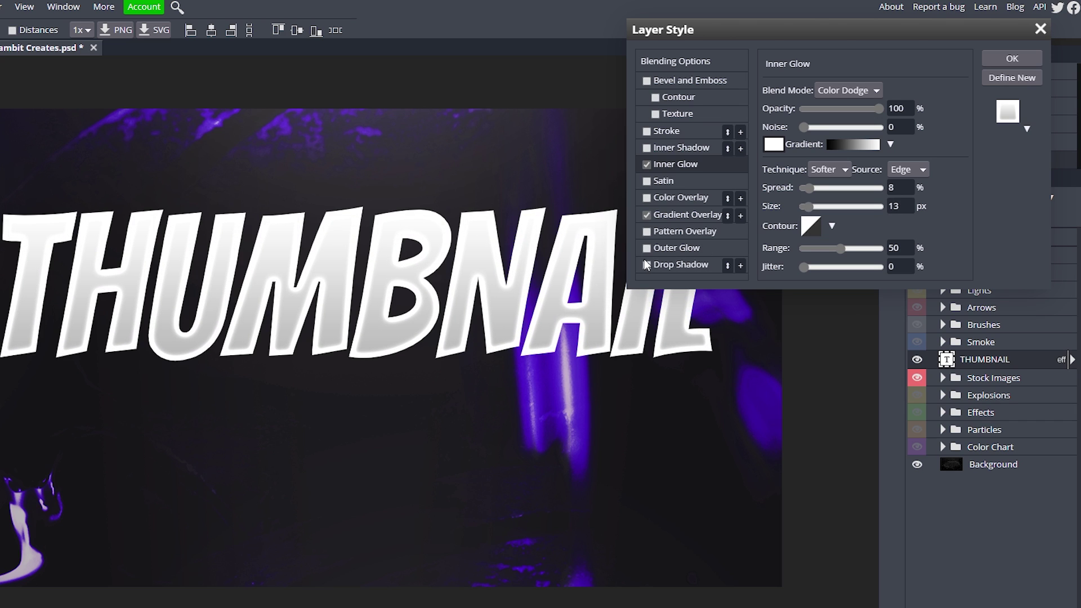
Step: Add two Stroke effects to the THUMBNAIL text and make the upper one black with a size of 9 px
left_click(649, 132)
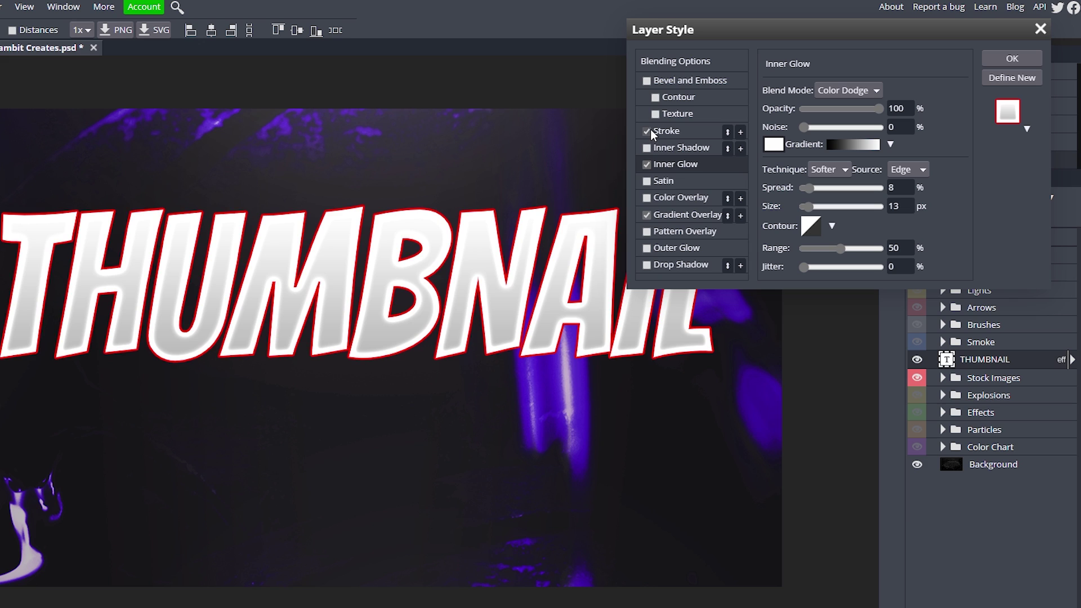
left_click(741, 132)
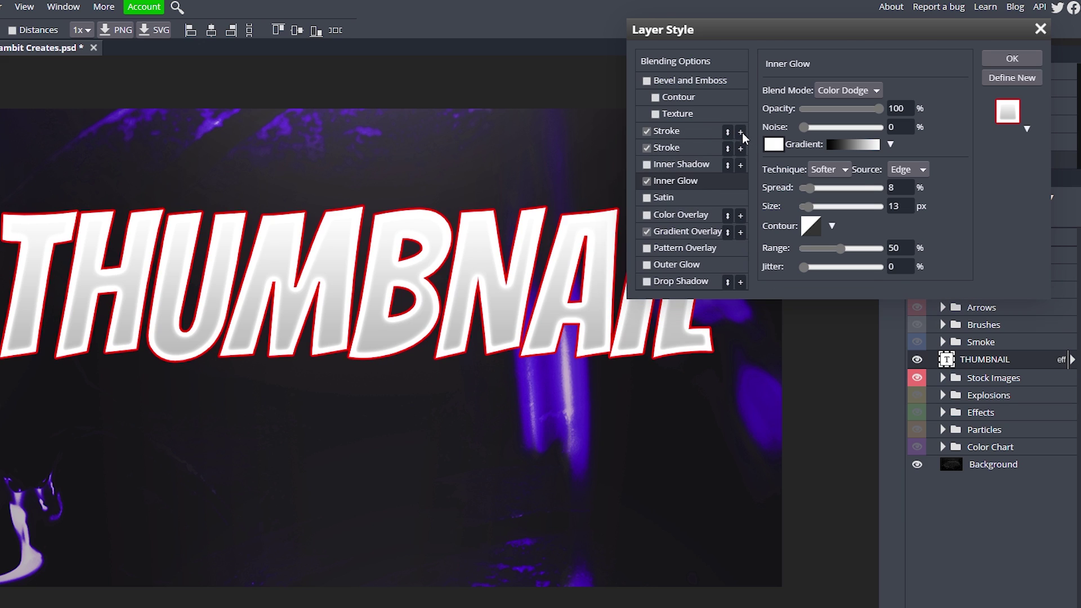
left_click(673, 131)
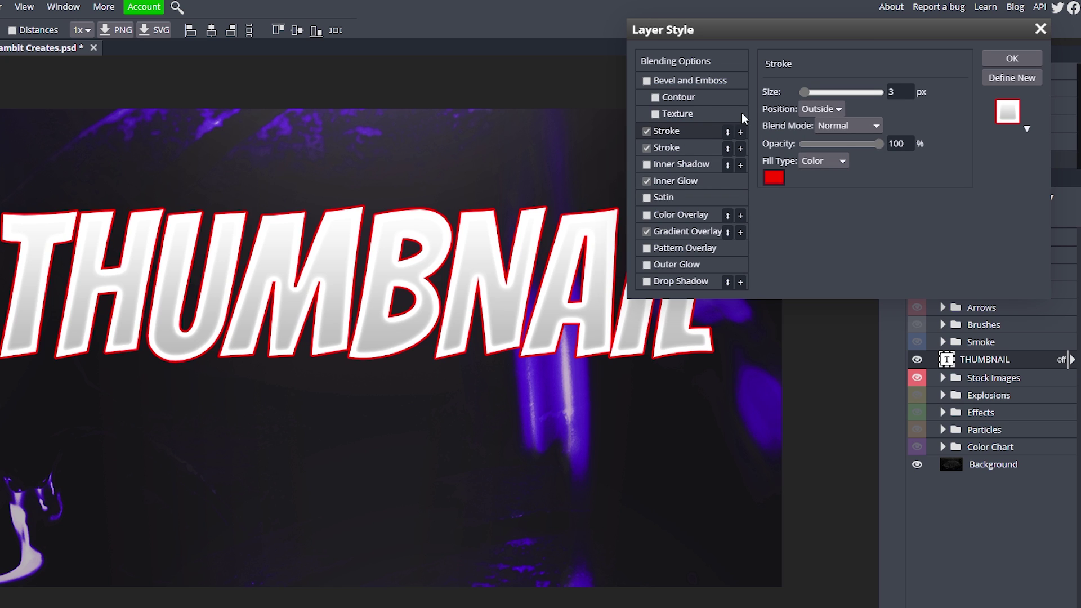
left_click(774, 177)
left_click(78, 367)
left_click(262, 385)
left_click_drag(803, 91, 807, 92)
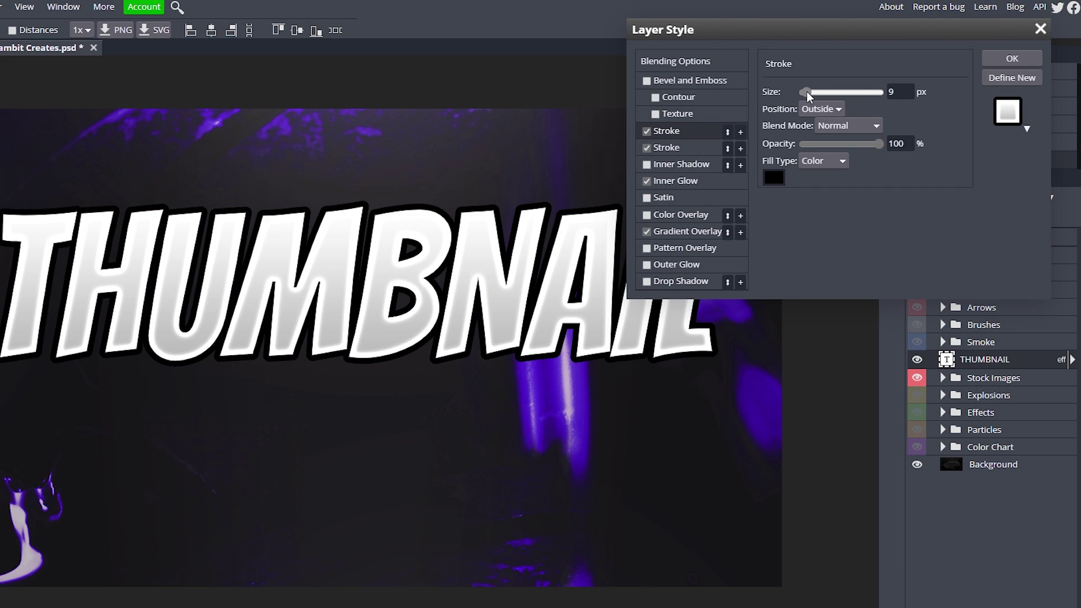
Step: Make the second Stroke white with a size of 21 px and apply the layer style
left_click(686, 148)
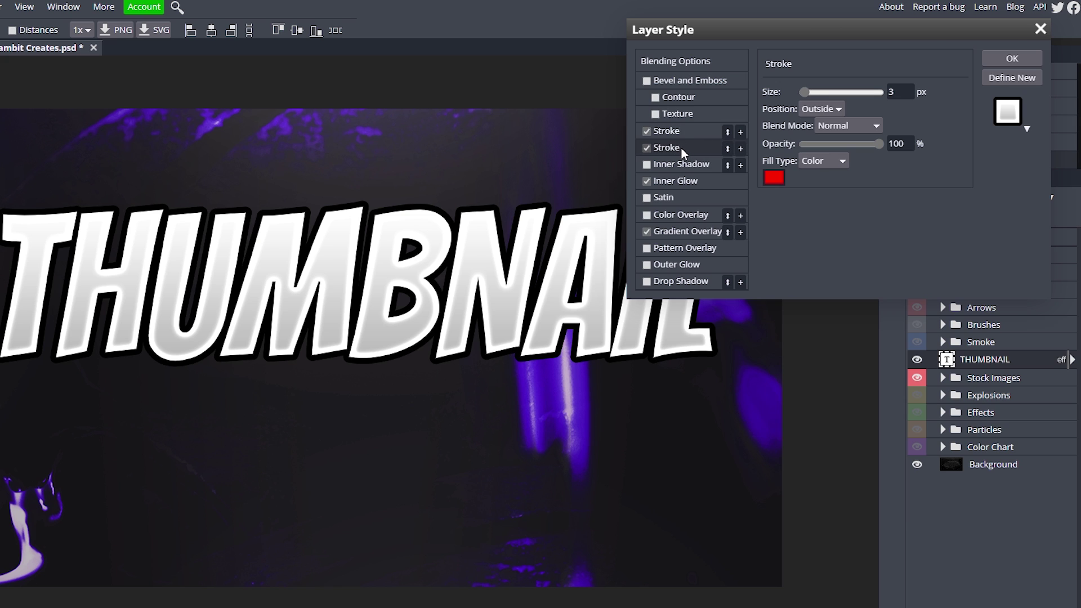
left_click(774, 177)
left_click(322, 364)
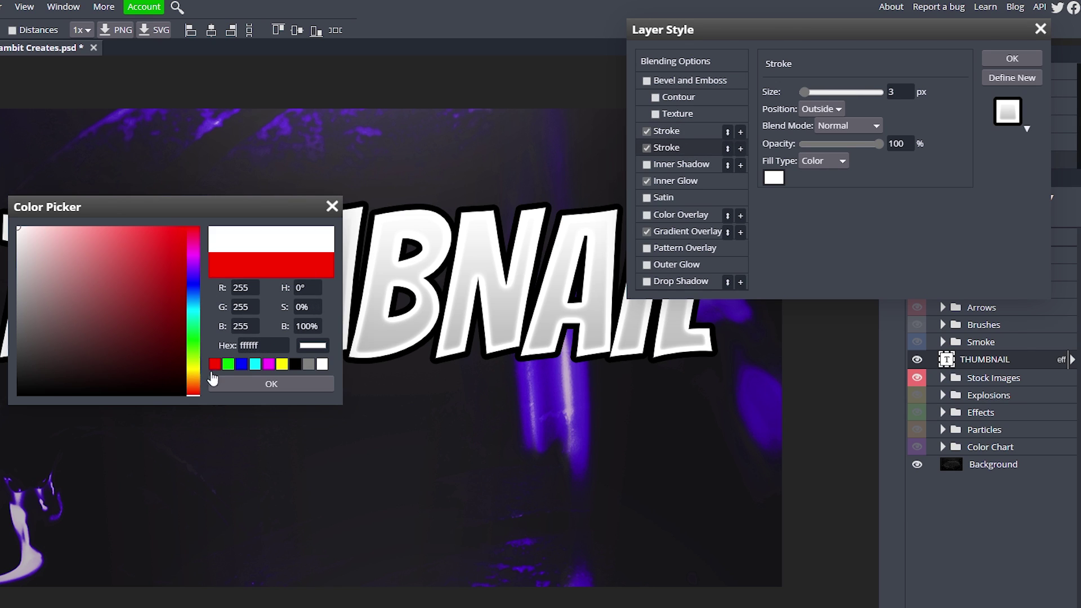
left_click(270, 383)
left_click_drag(805, 92, 813, 97)
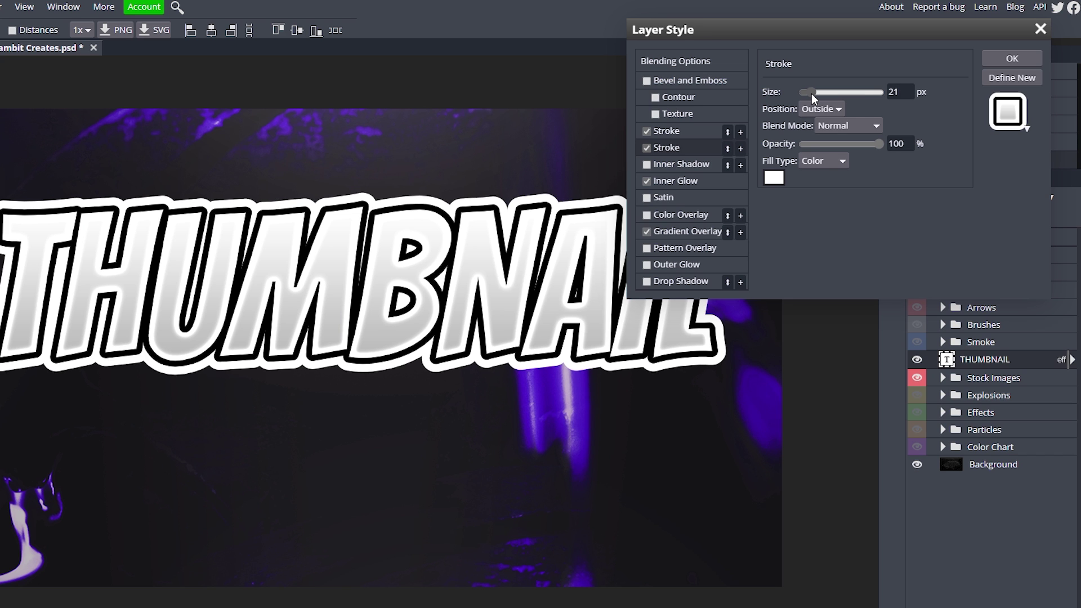
left_click(1014, 65)
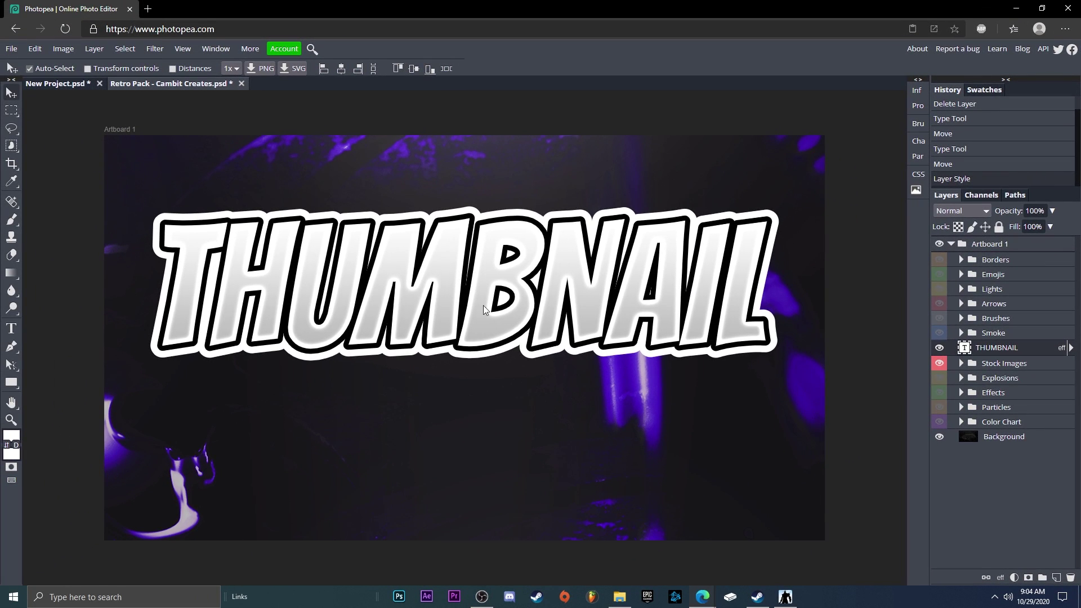
Step: Try a horizontal Arc warp with a 9% bend on the THUMBNAIL text
double_click(434, 288)
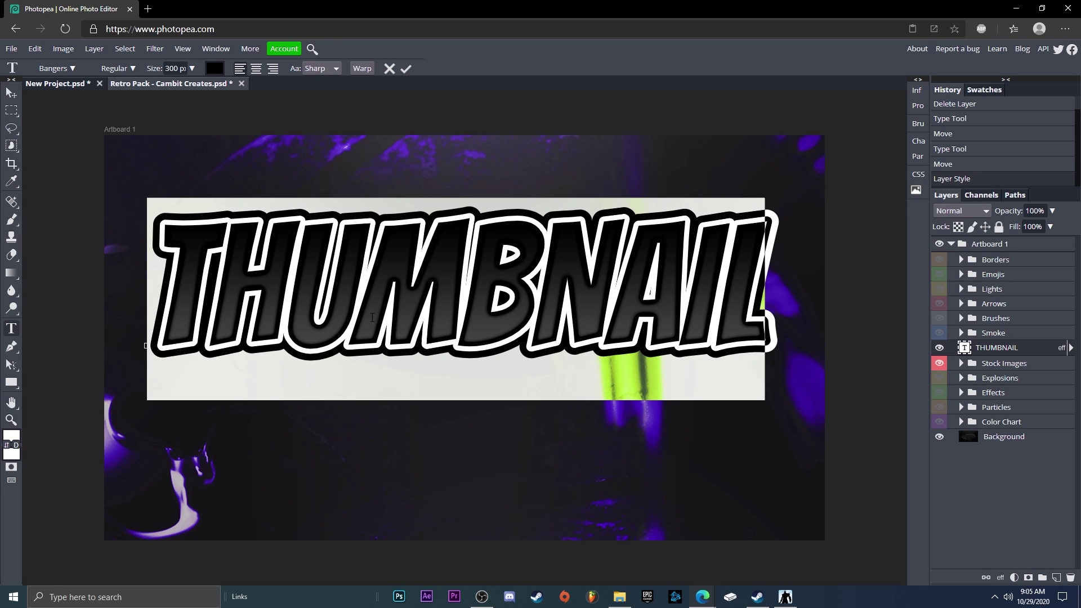
left_click(362, 68)
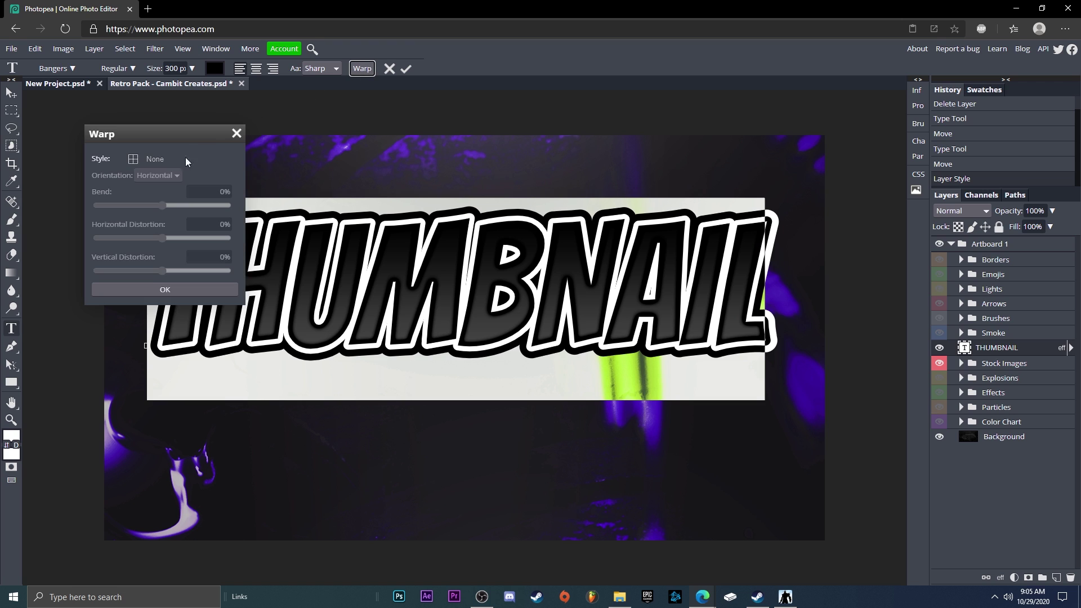
left_click(146, 160)
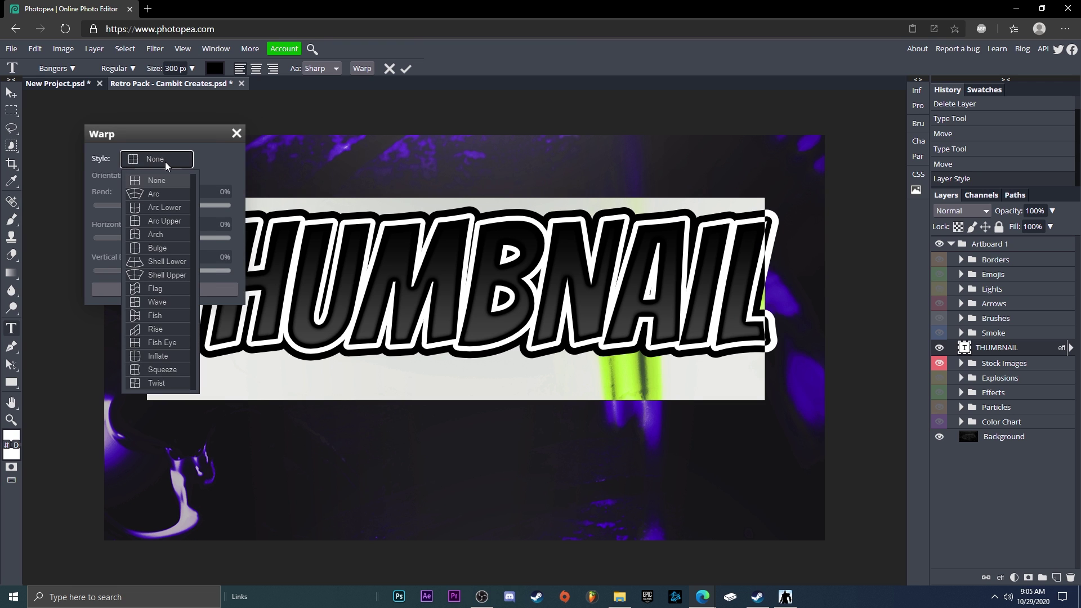
left_click(186, 193)
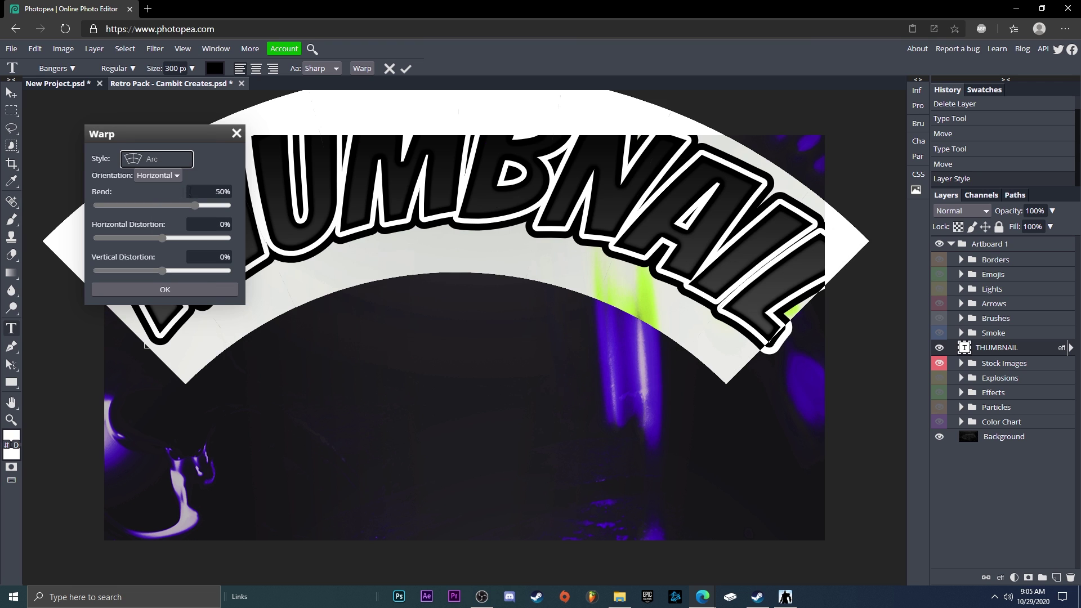
left_click(177, 207)
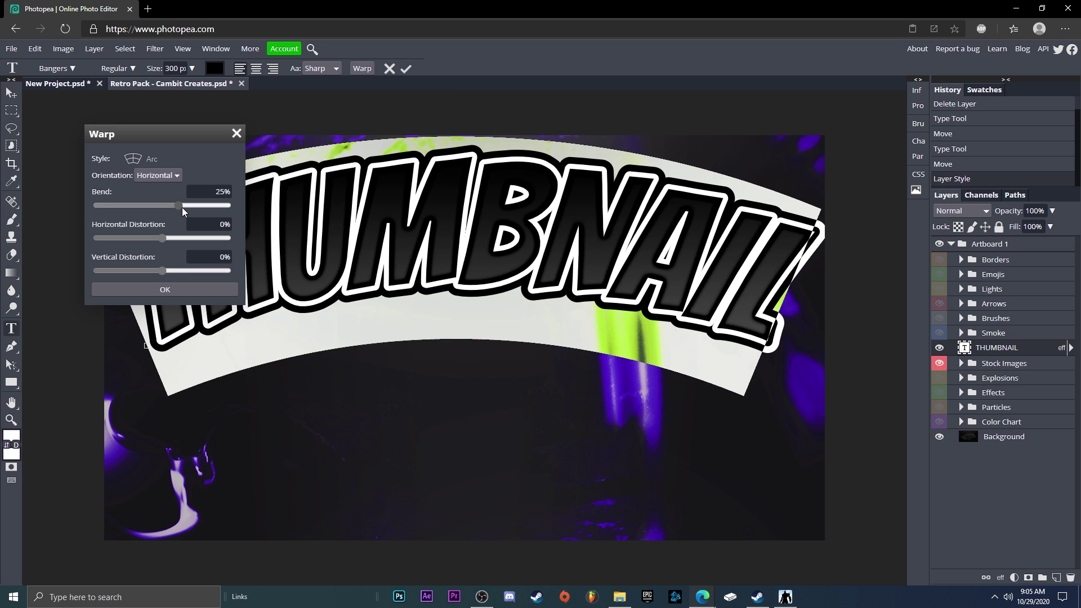
left_click(174, 206)
left_click_drag(190, 207, 148, 207)
left_click_drag(167, 207, 168, 205)
left_click(159, 175)
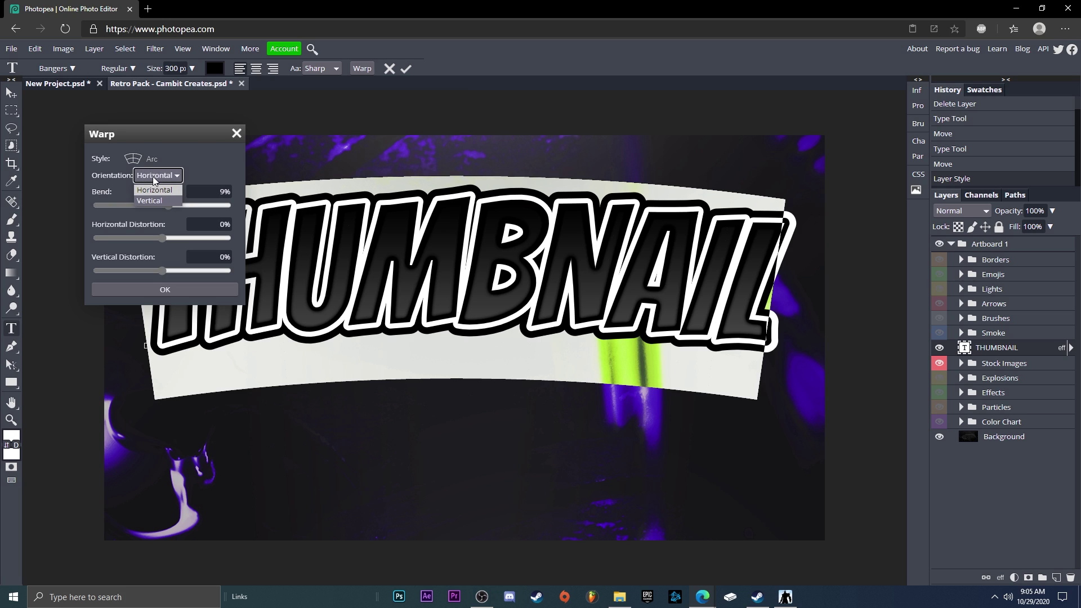
Step: Switch the THUMBNAIL text's warp style to Arc Upper with a 26% bend and apply it
left_click(163, 161)
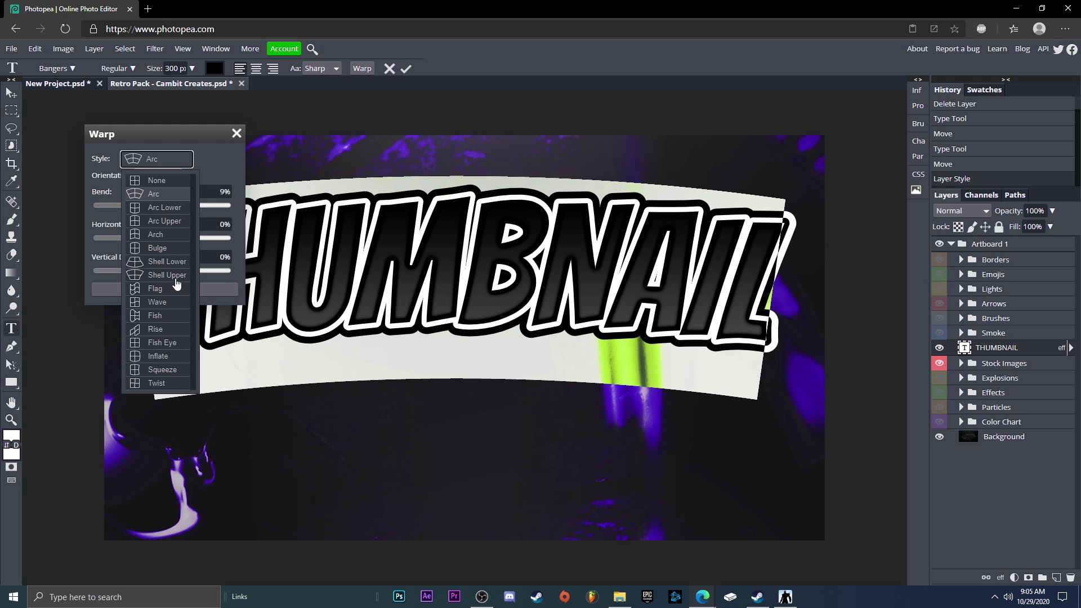
left_click(169, 221)
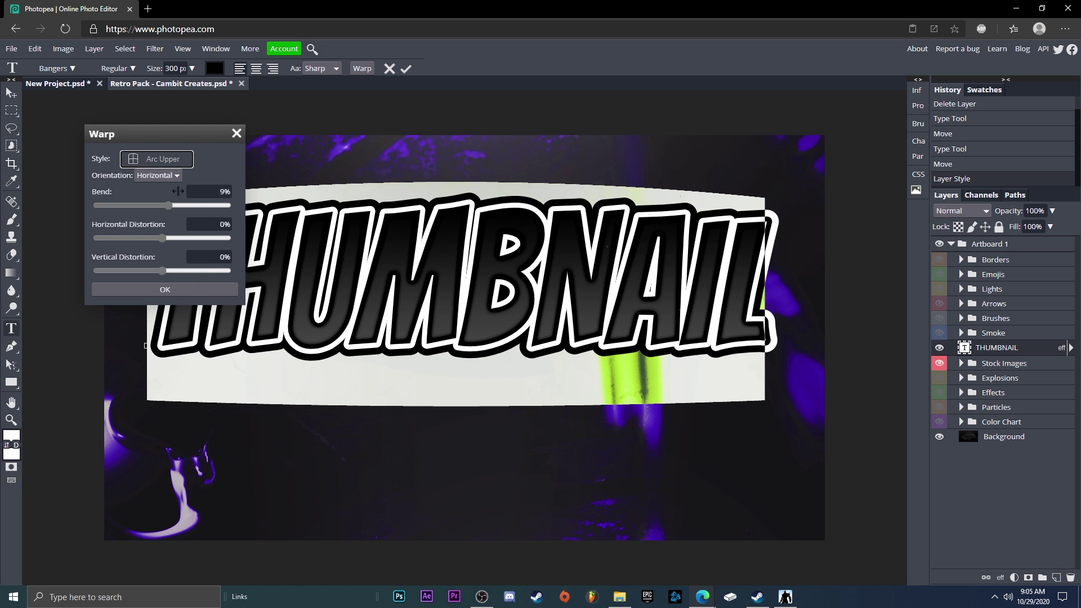
left_click(184, 205)
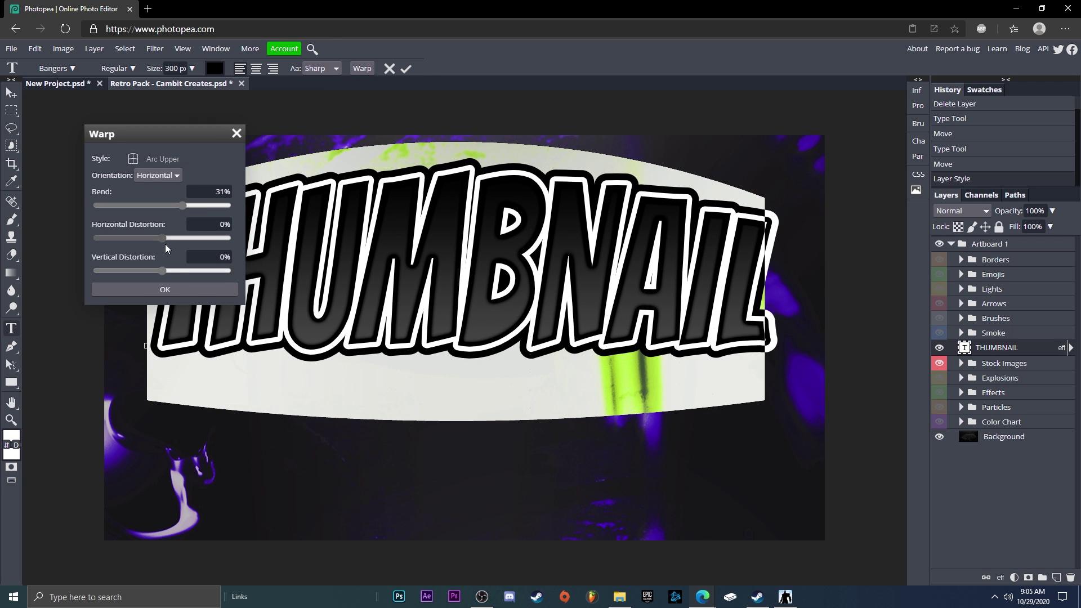
left_click_drag(184, 204, 178, 205)
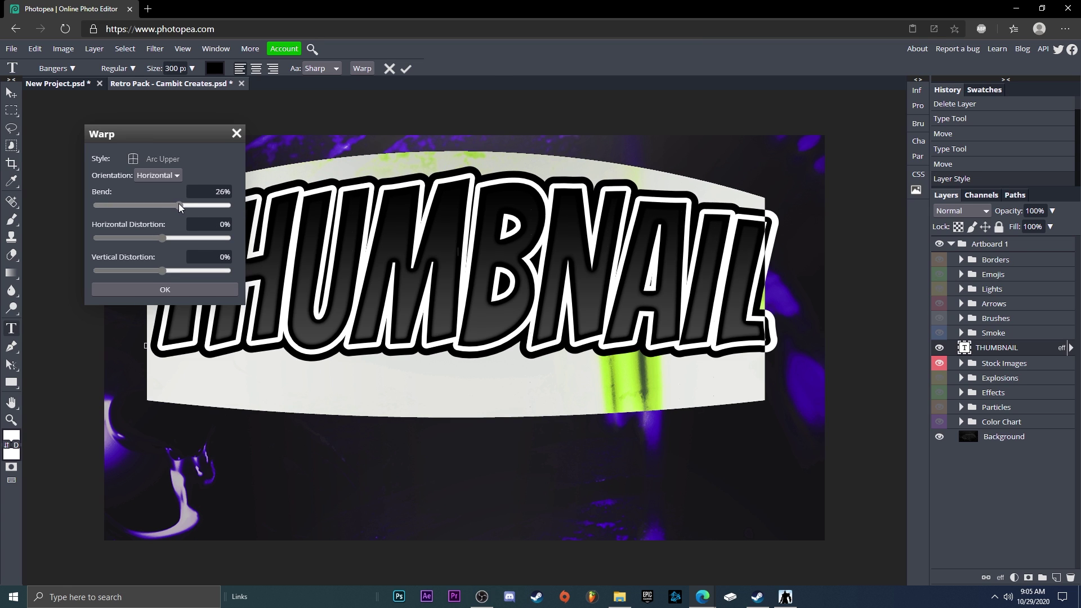
left_click(197, 287)
left_click(406, 70)
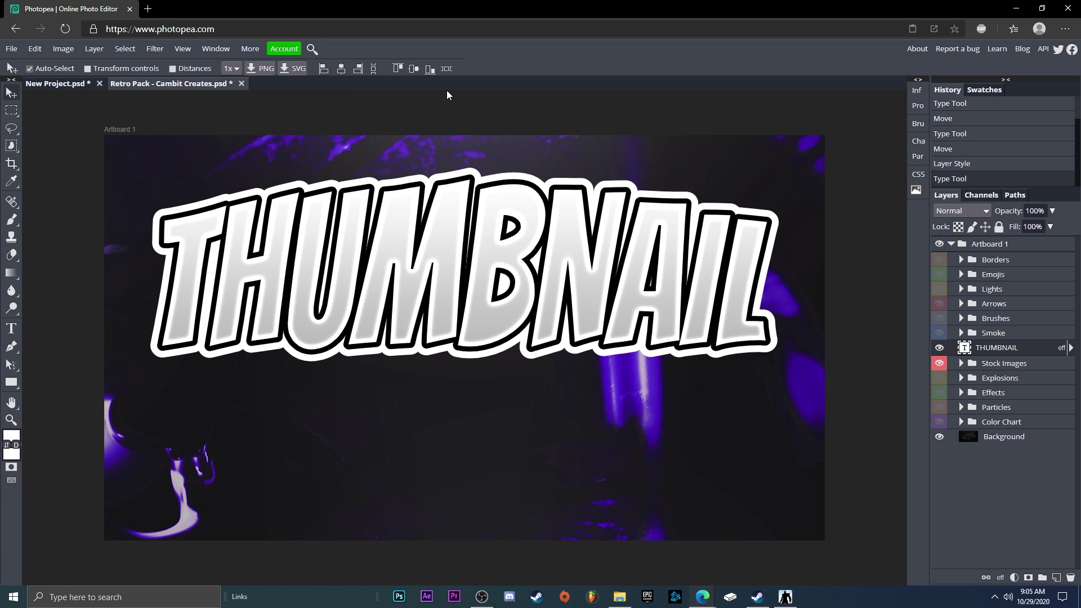
Step: Change the THUMBNAIL text's font to Versa at 200 px and recentre the text in the upper half of the artboard
double_click(244, 303)
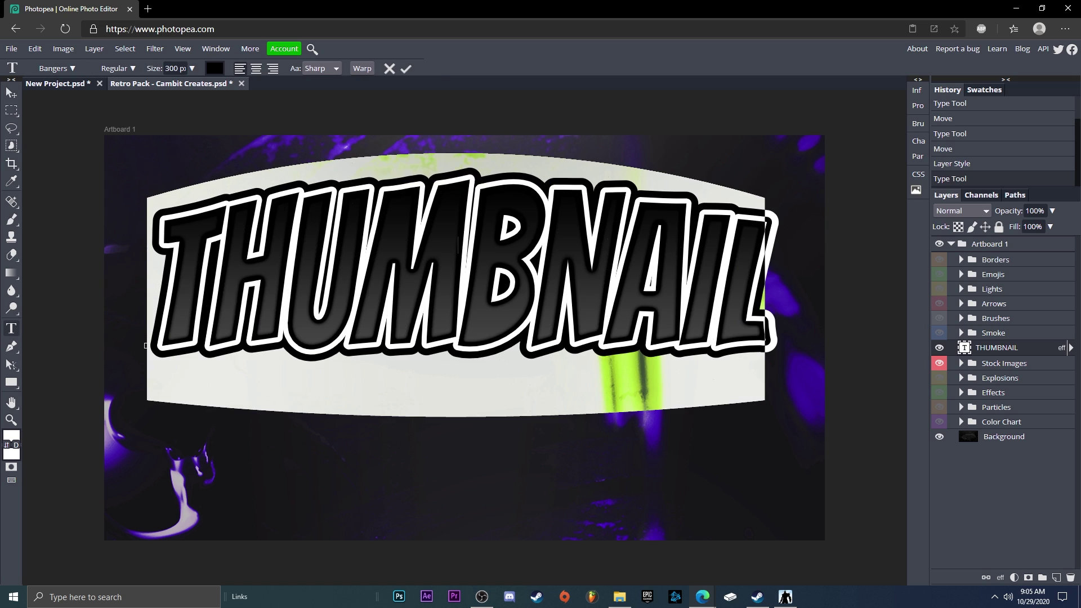
left_click(67, 69)
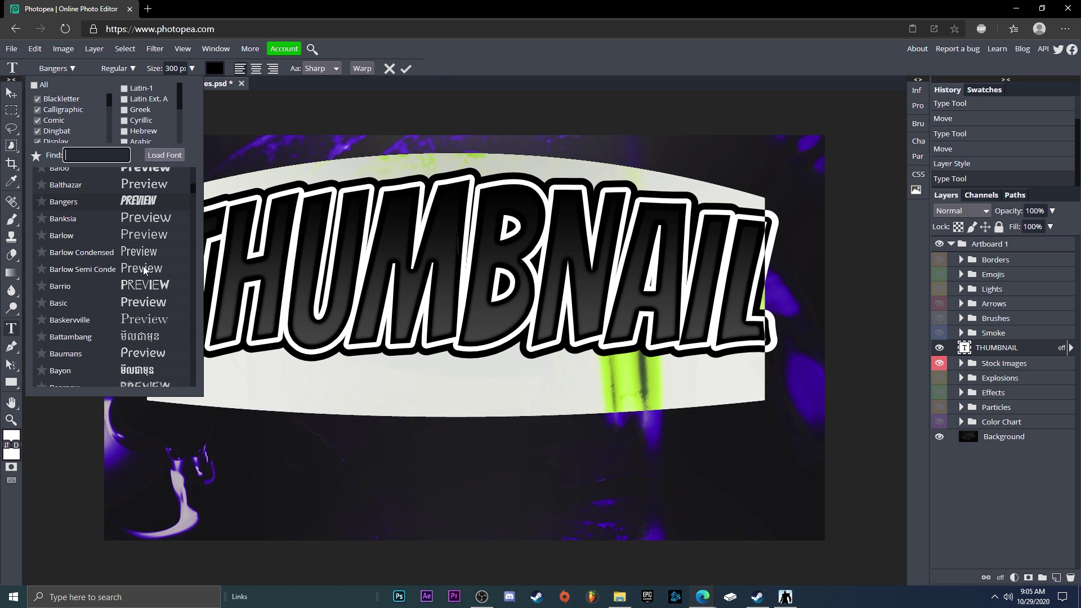
scroll(176, 257, "up", 10)
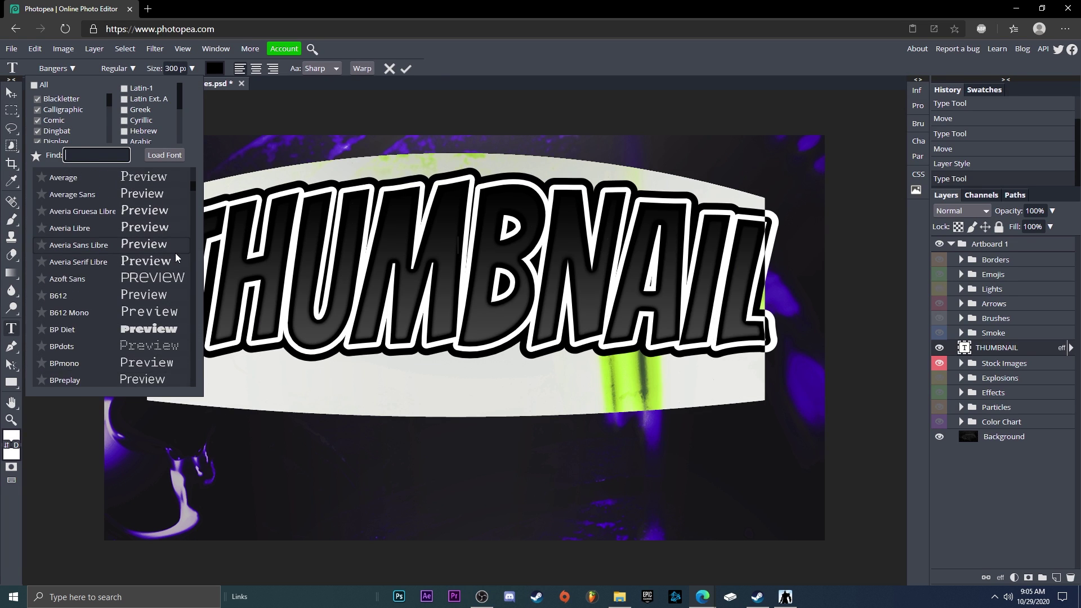
left_click(175, 253)
left_click(174, 109)
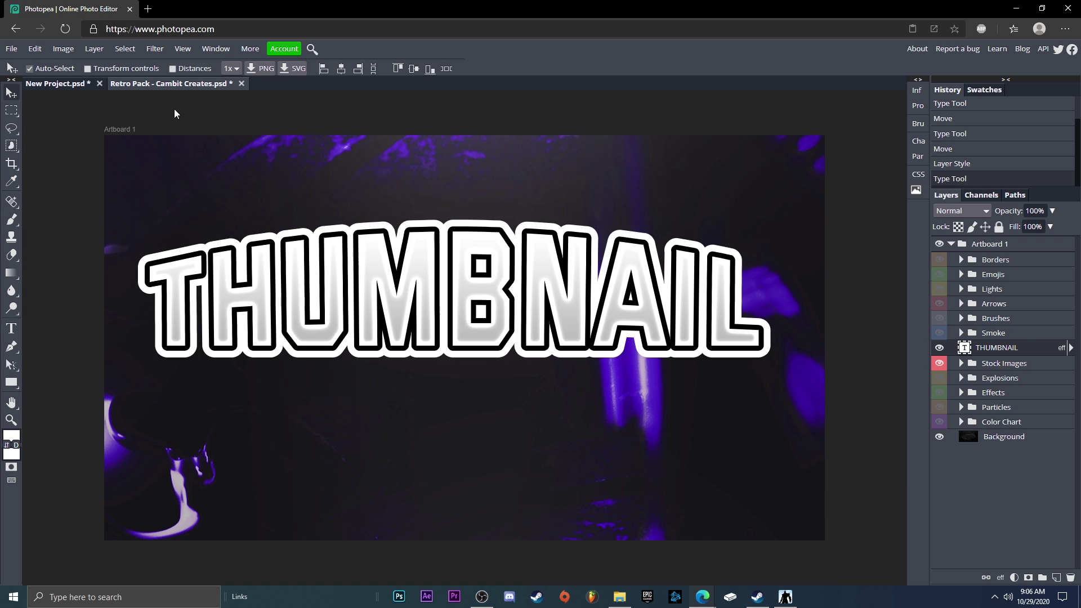
double_click(272, 273)
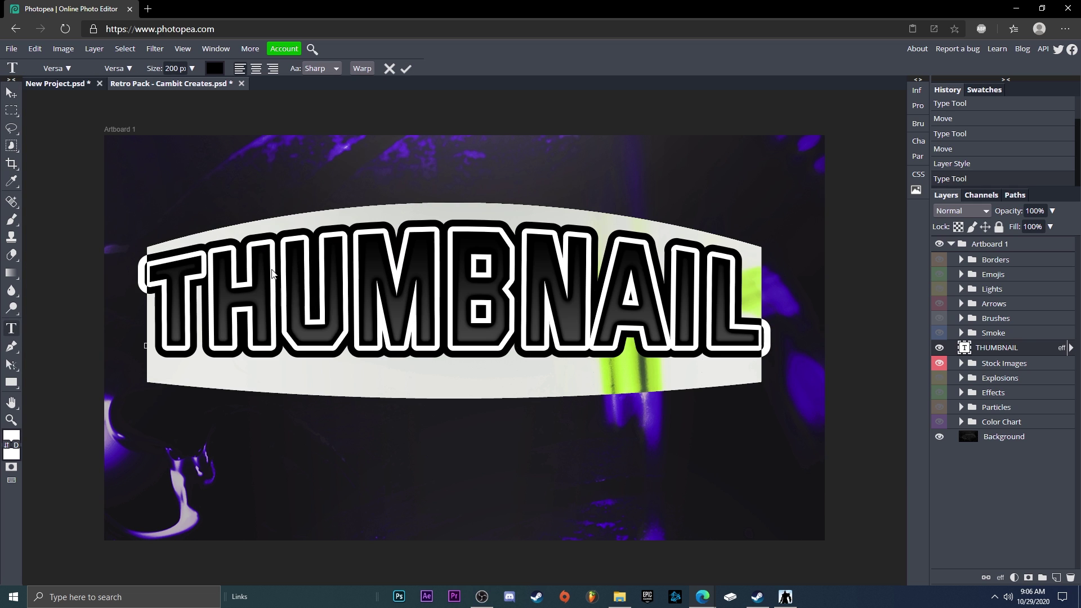
left_click(405, 68)
mouse_move(436, 307)
left_mouse_down()
mouse_move(436, 278)
mouse_move(436, 295)
left_mouse_up()
left_click_drag(502, 310, 520, 327)
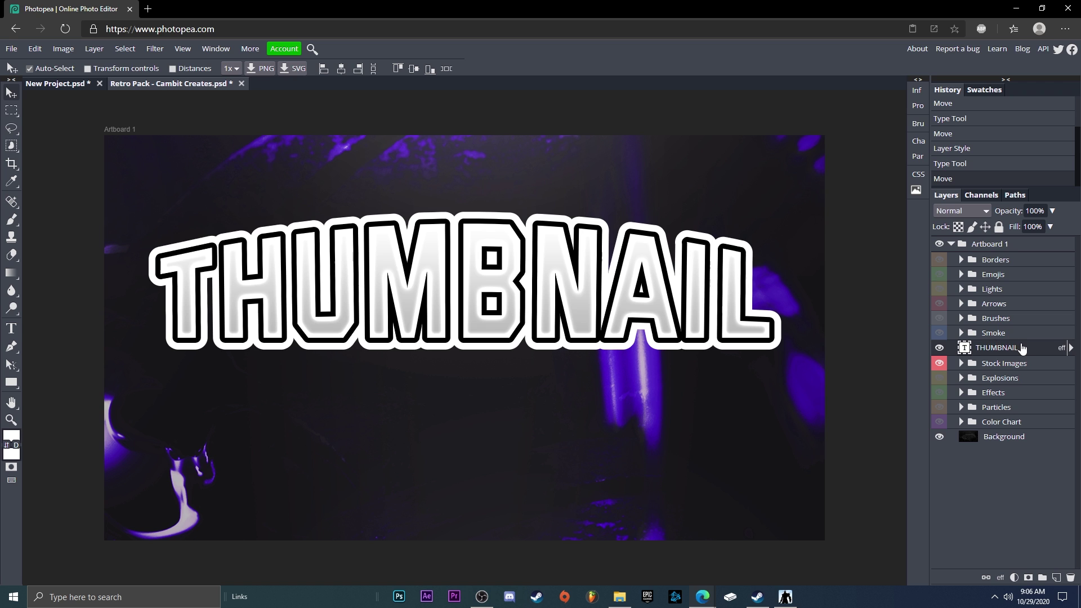
Step: Duplicate the THUMBNAIL text, place the copy below the original and replace its wording with TUTORIAL
key("ctrl+j")
left_click_drag(408, 276, 411, 407)
double_click(410, 405)
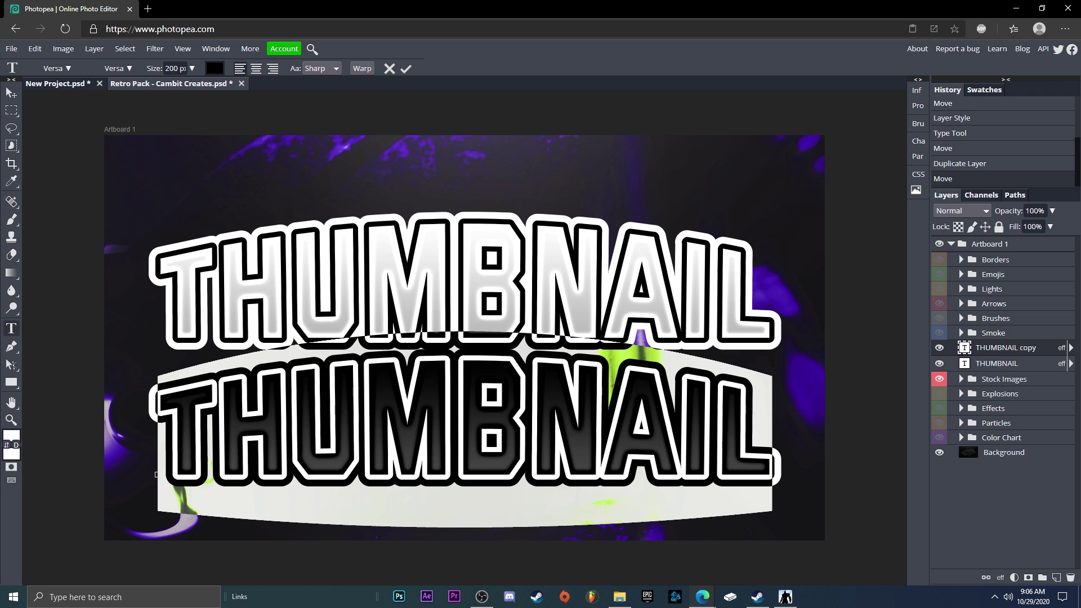
type("TUTOR")
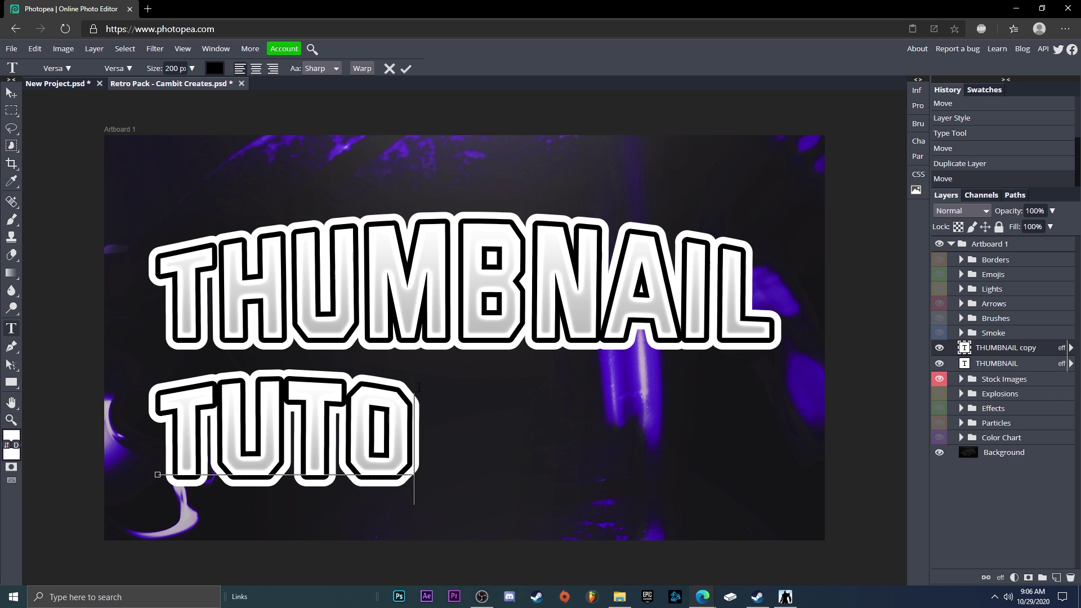
type("IAL")
key("ctrl+a")
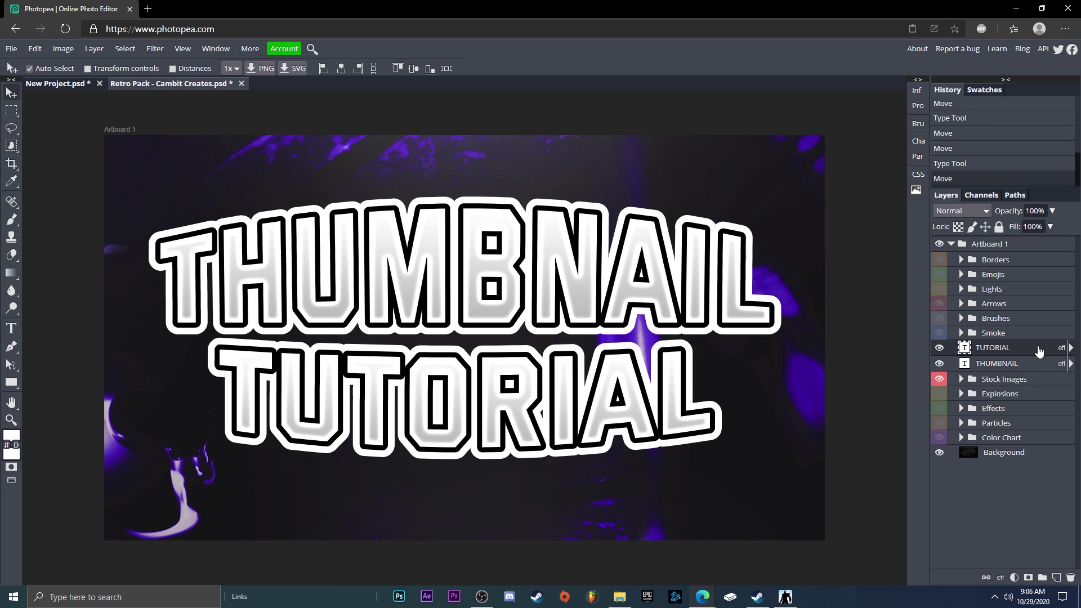
Step: Set the end colour stop of the TUTORIAL text's gradient overlay to orange ff8500
double_click(1038, 351)
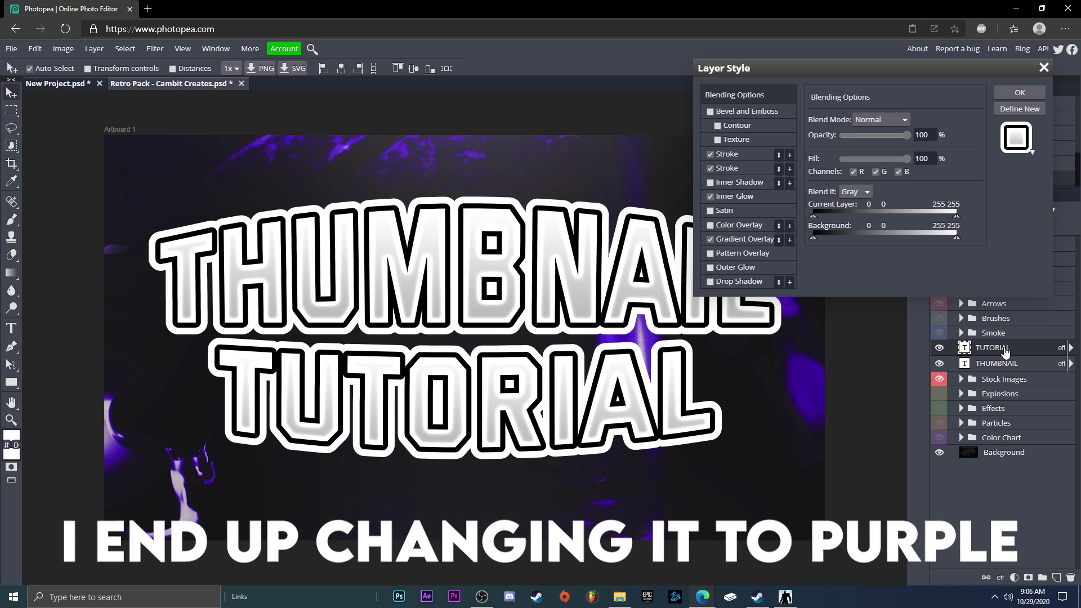
left_click(744, 239)
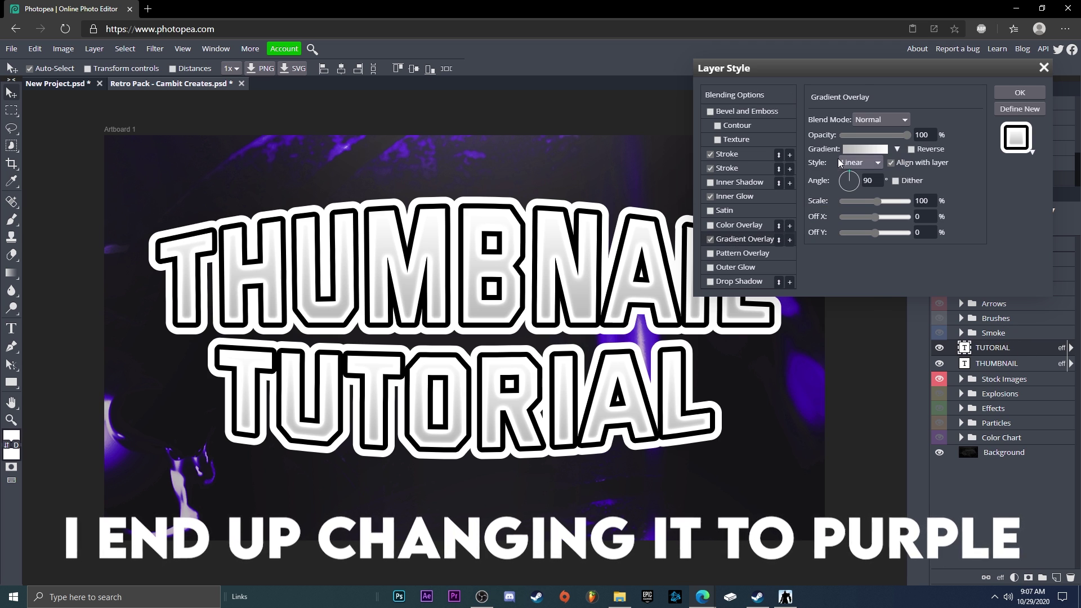
left_click(865, 148)
left_click(1053, 371)
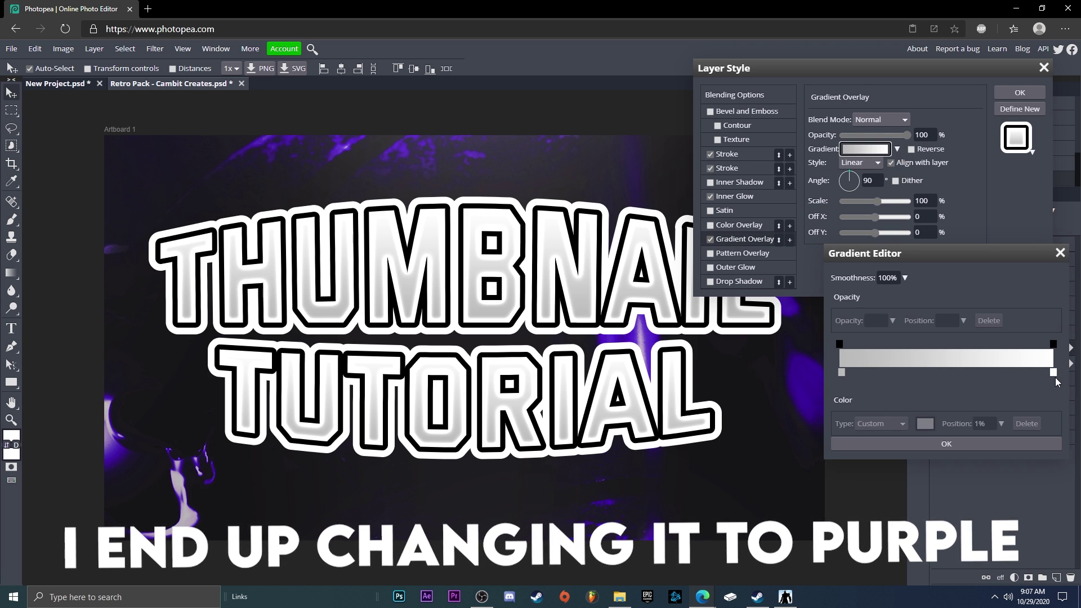
left_click(926, 423)
mouse_move(415, 449)
left_mouse_down()
mouse_move(412, 441)
mouse_move(413, 450)
left_mouse_up()
left_click_drag(402, 322, 588, 291)
left_click(477, 454)
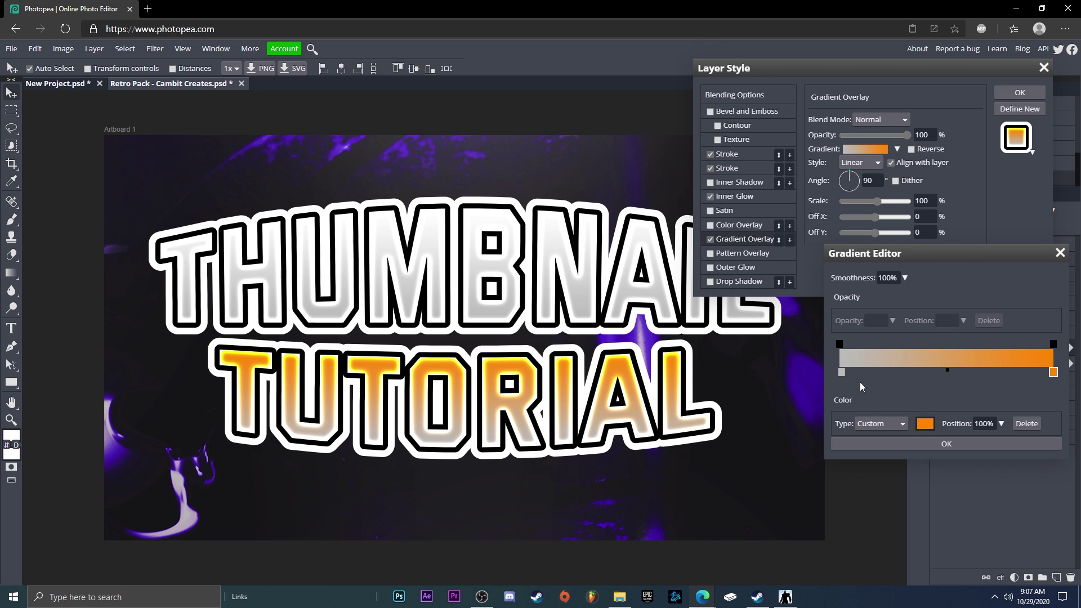
Step: Set the starting colour stop of TUTORIAL's gradient overlay to a darker orange and accept the gradient
double_click(842, 373)
left_click_drag(354, 350, 448, 364)
left_click(476, 453)
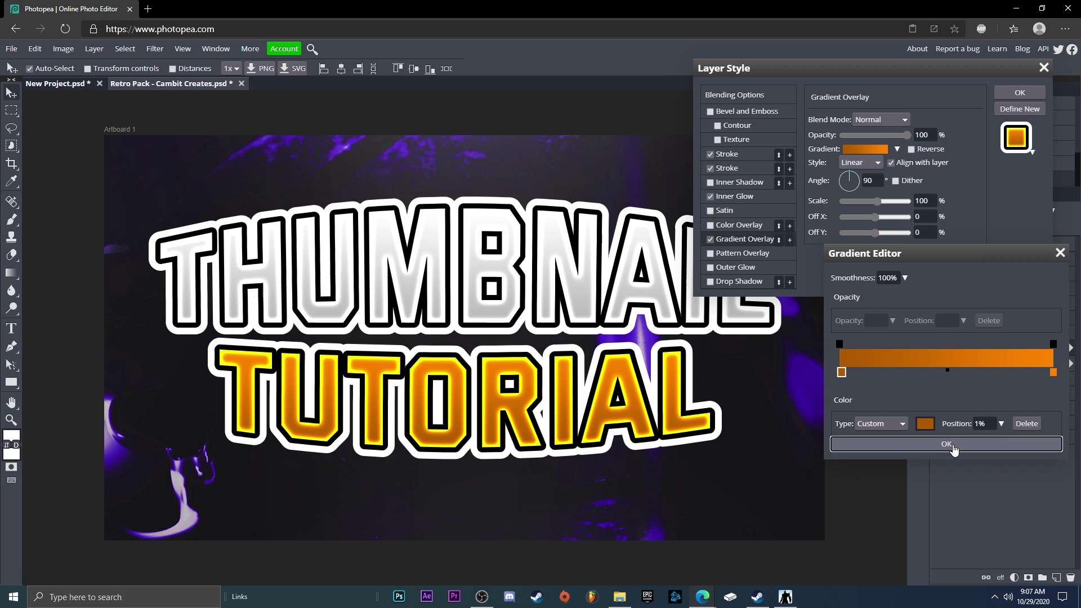
left_click(947, 444)
Step: Change TUTORIAL's inner glow colour to orange ff8500 and recolour its outer white stroke orange
left_click(732, 197)
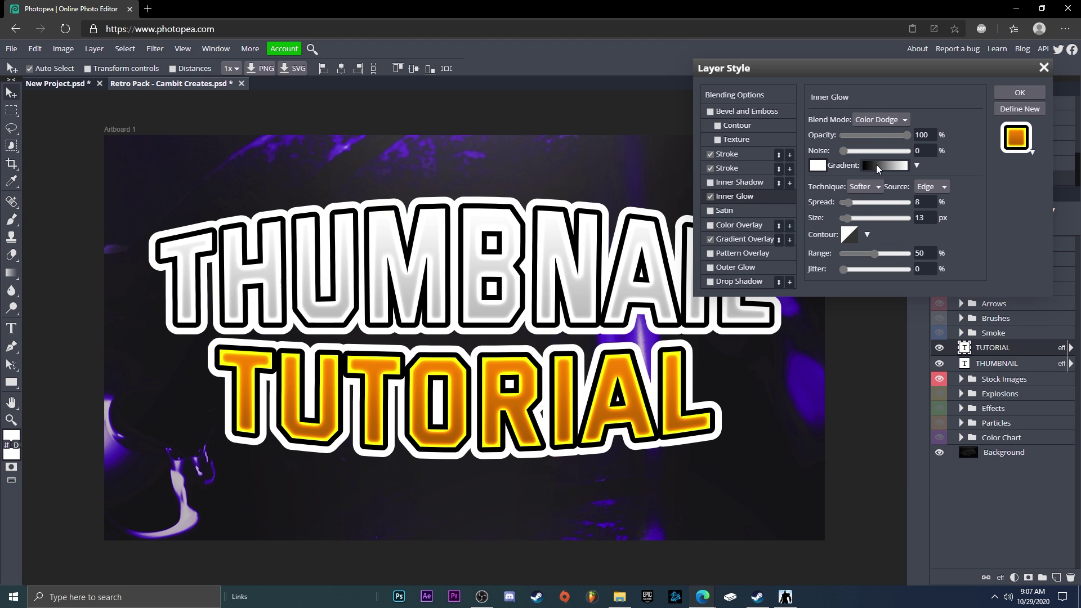
left_click(817, 165)
left_click(246, 409)
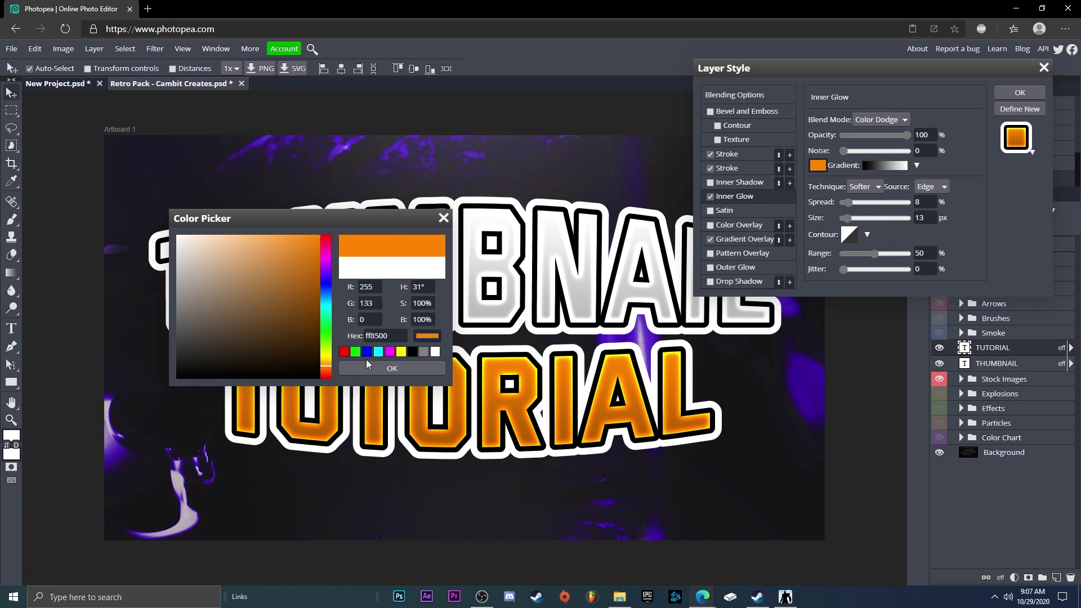
left_click(378, 368)
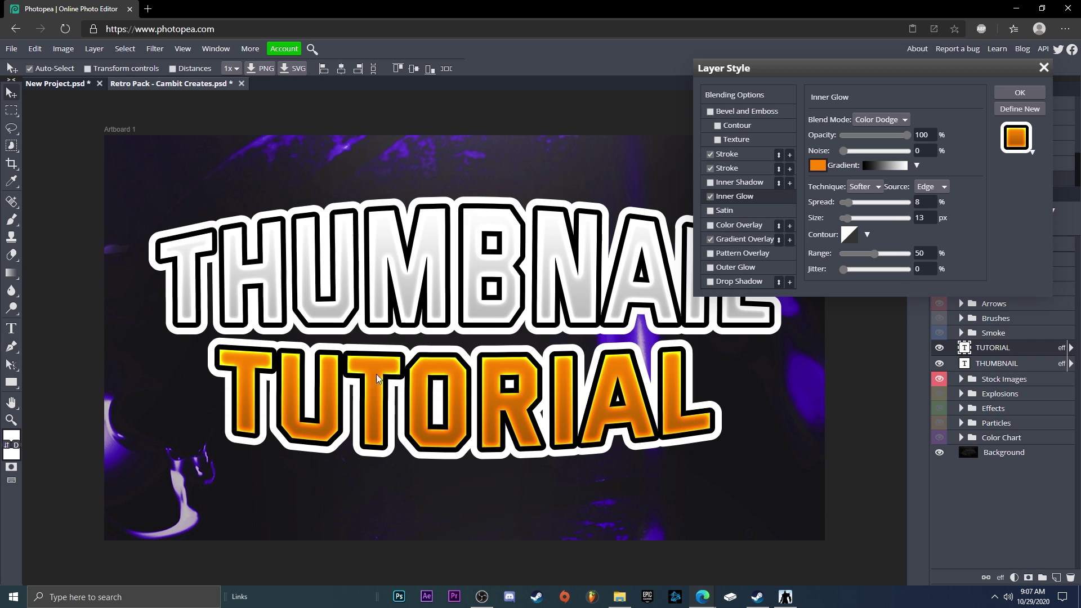
left_click(727, 168)
left_click(818, 194)
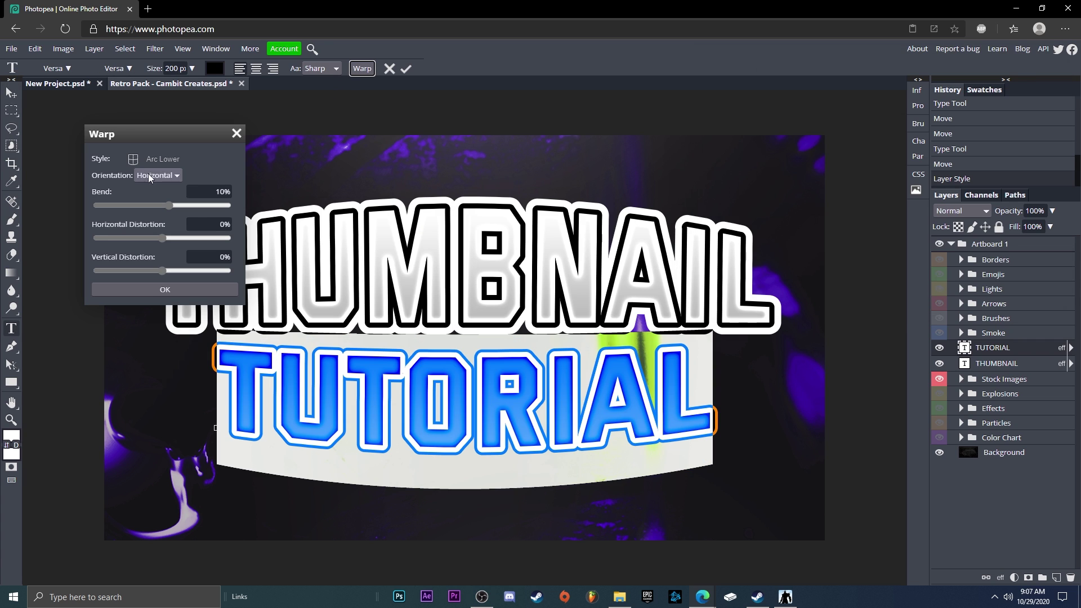
left_click(153, 159)
left_click(150, 180)
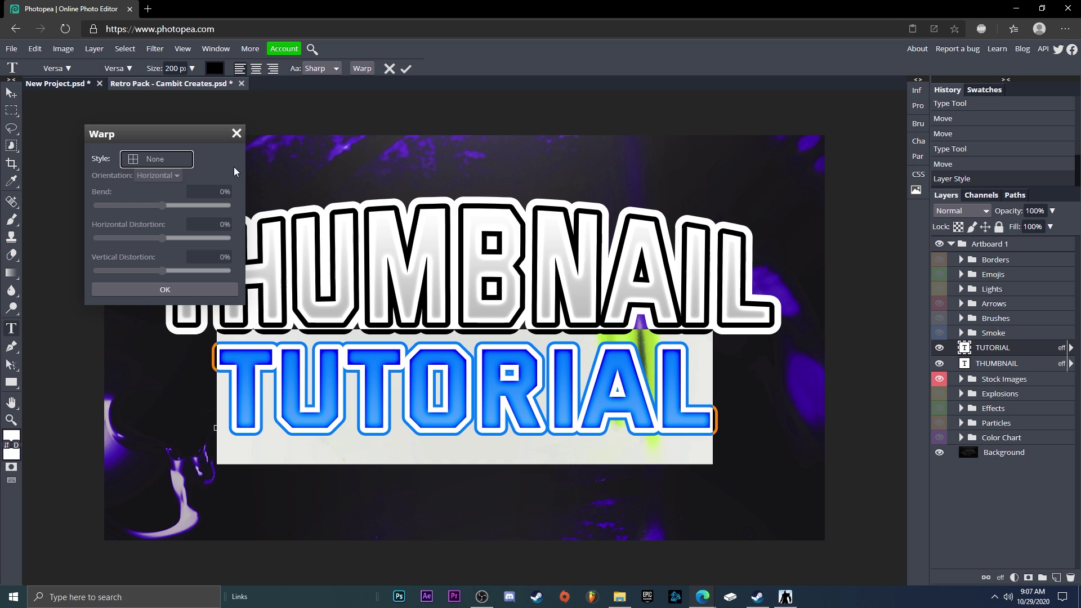
left_click(237, 132)
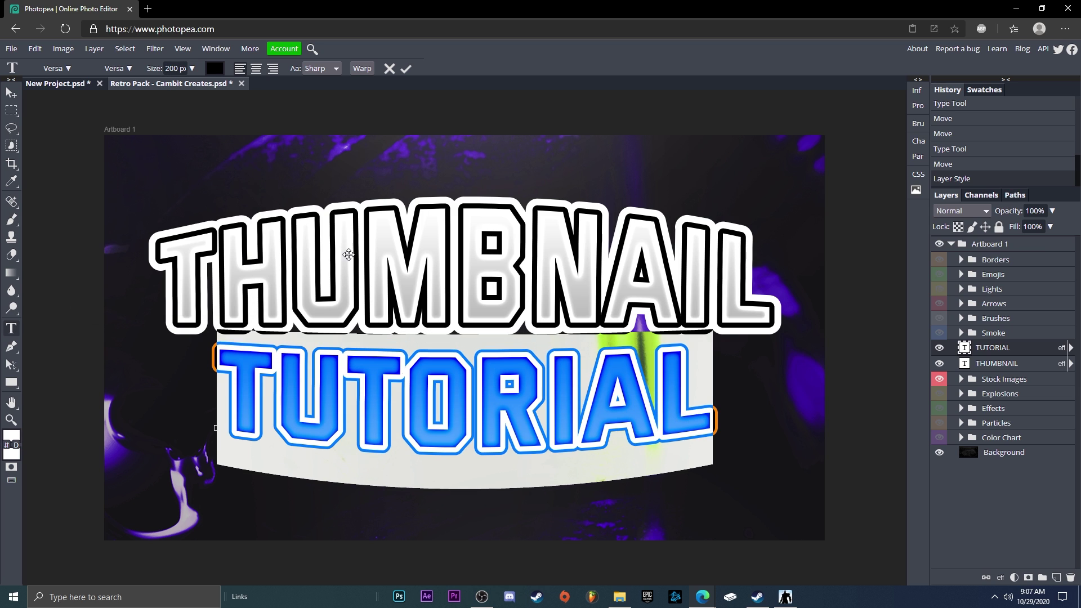
Step: Remove the Arc Lower warp from the TUTORIAL text by setting its warp style to None
left_click(361, 69)
left_click(152, 159)
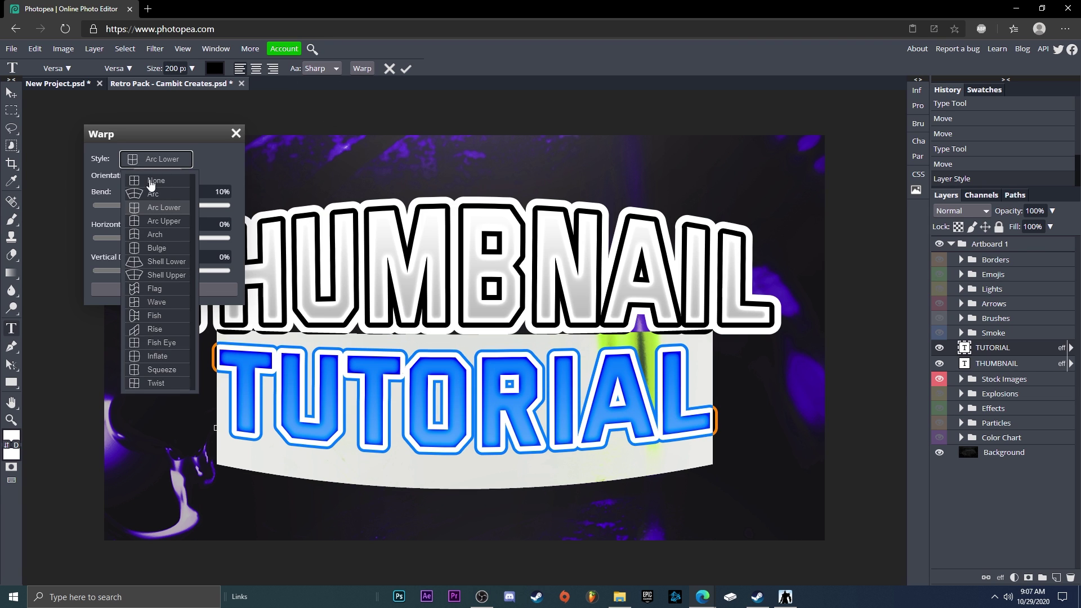
left_click(151, 180)
left_click(174, 289)
Step: Set the TUTORIAL text's font size to 250 px
left_click(169, 69)
type("3")
key("Return")
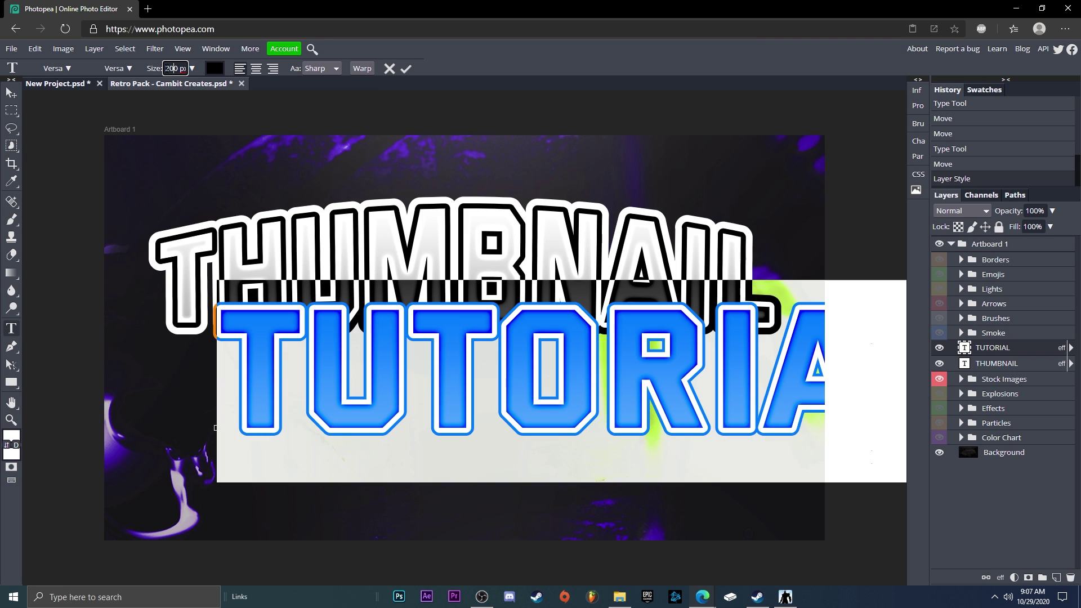
type("5")
key("Return")
Step: Shrink and centre TUTORIAL beneath THUMBNAIL with Free Transform, and nudge THUMBNAIL slightly down toward it
key("ctrl+t")
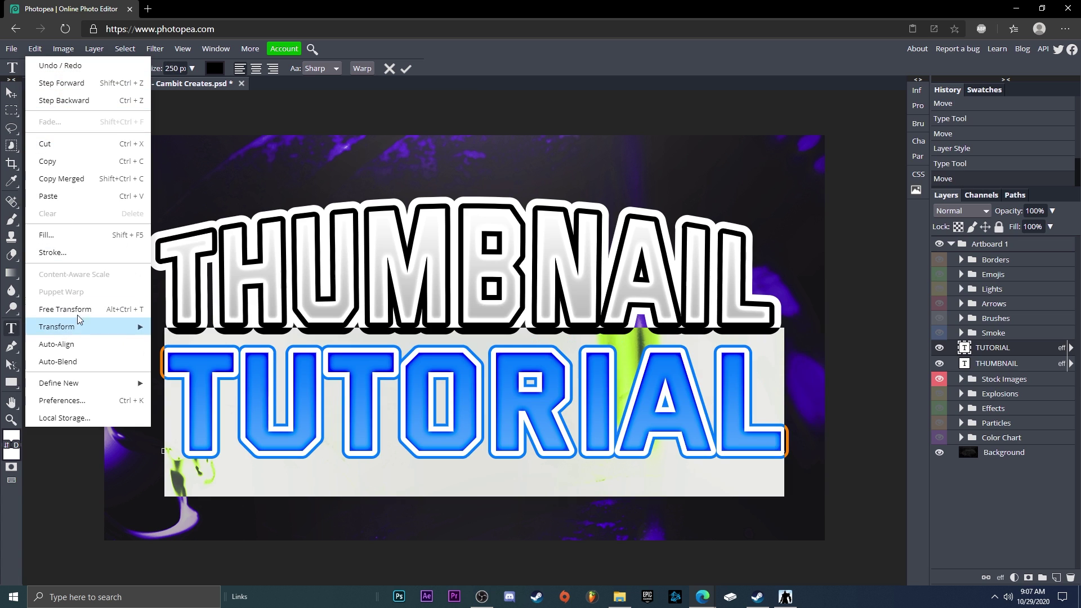
left_click_drag(167, 351, 262, 370)
left_click_drag(343, 408, 298, 401)
left_click(449, 68)
left_click_drag(426, 271, 427, 279)
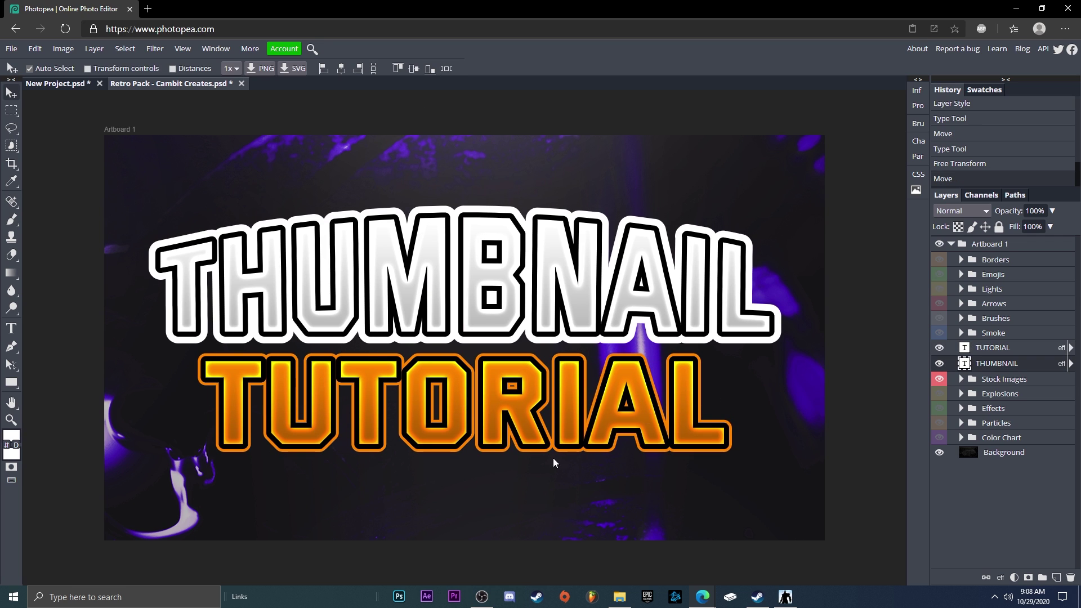
Step: Change the starting colour stop of the TUTORIAL text's gradient overlay to purple 7800af
double_click(503, 440)
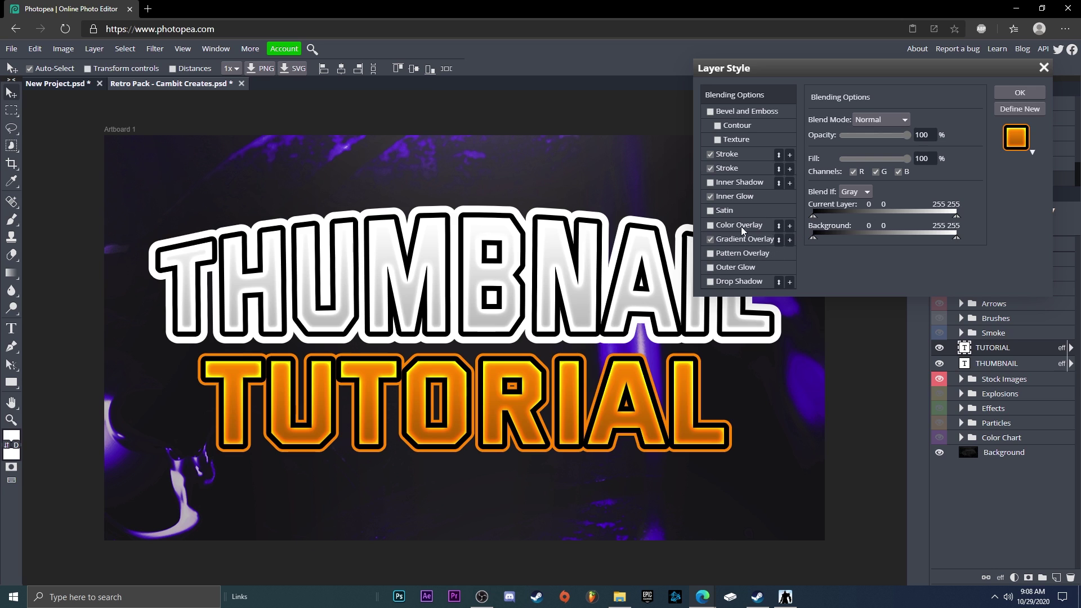
left_click(744, 239)
left_click(867, 149)
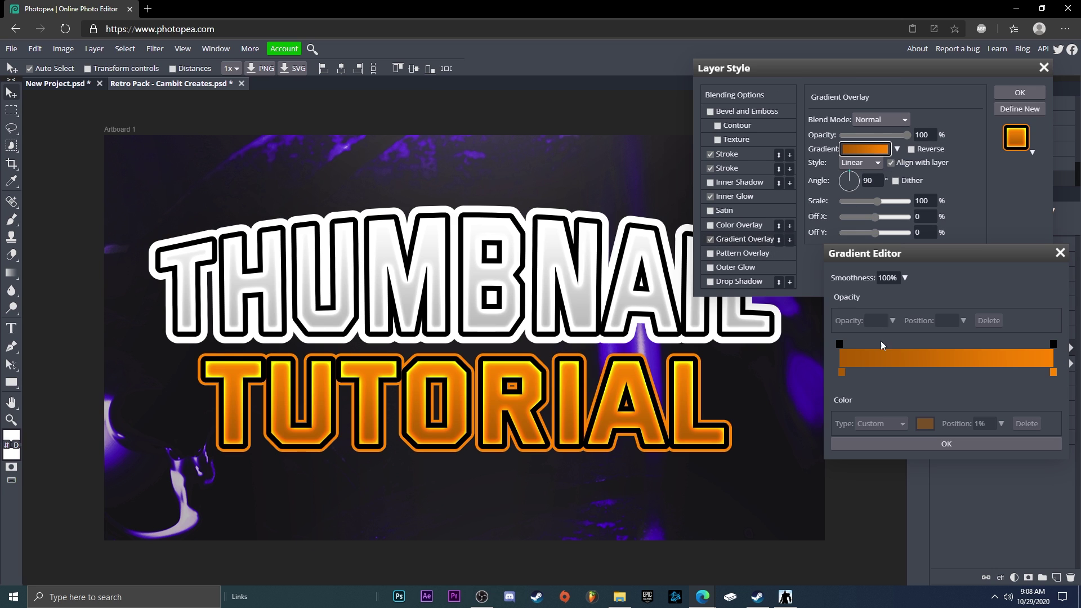
double_click(843, 372)
left_click(409, 350)
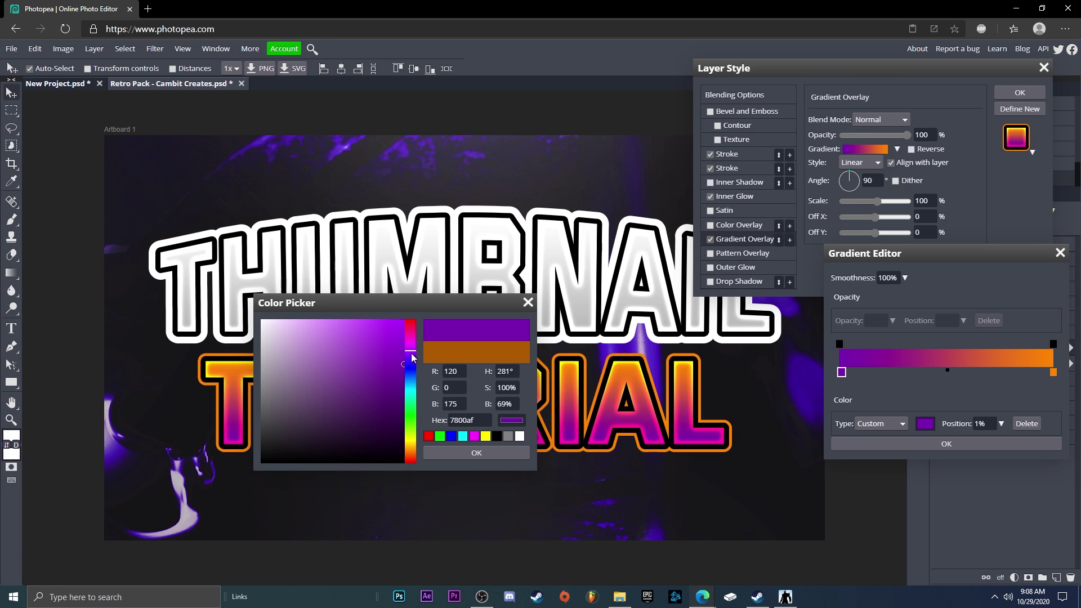
left_click(475, 451)
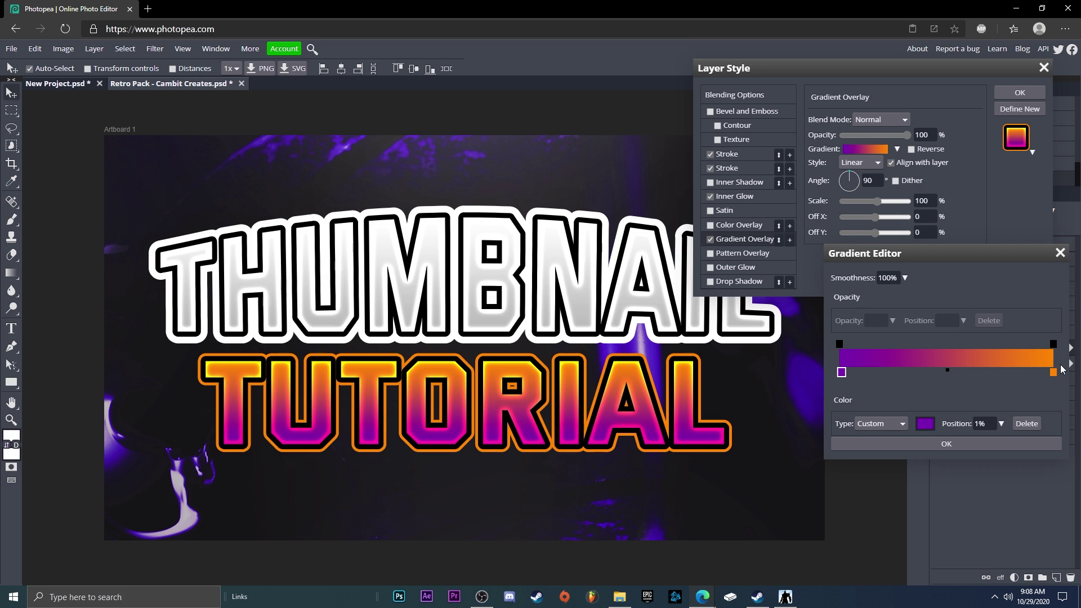
Step: Change the end colour stop of TUTORIAL's gradient overlay to bright magenta-purple and accept the gradient
double_click(1053, 373)
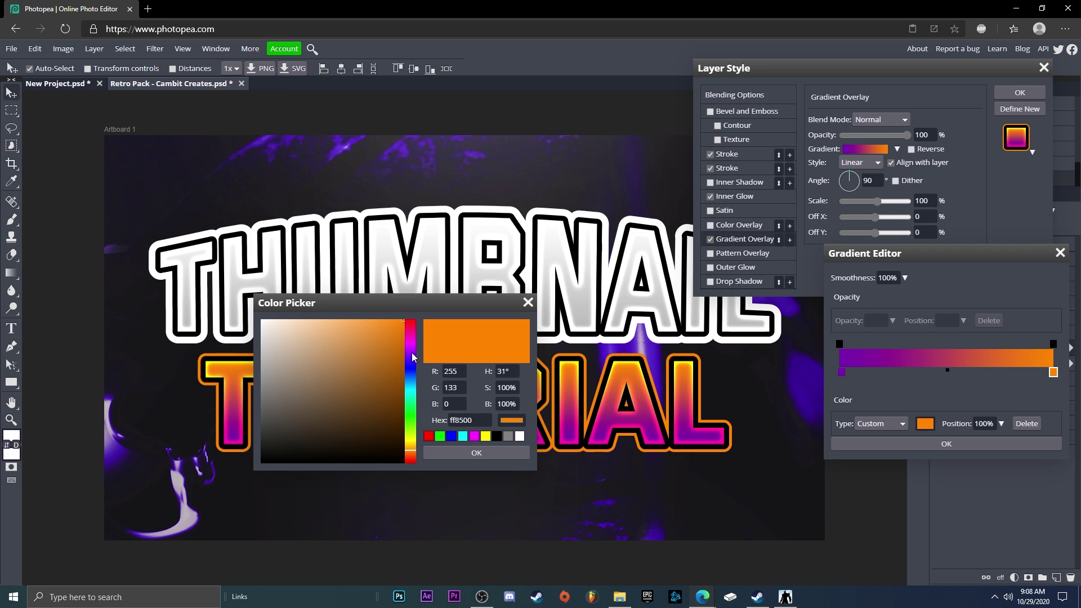
left_click(412, 354)
left_click(411, 345)
left_click(477, 453)
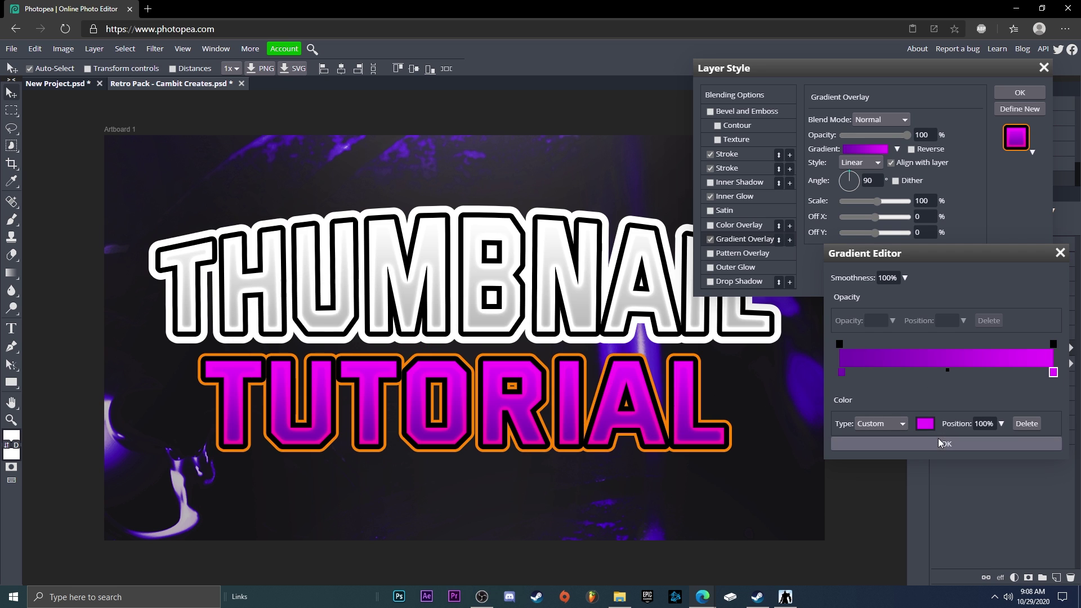
left_click(939, 443)
Step: Set TUTORIAL's inner glow colour to purple cd00ff and its outer stroke to bright magenta, and apply the layer style
left_click(728, 198)
left_click(817, 165)
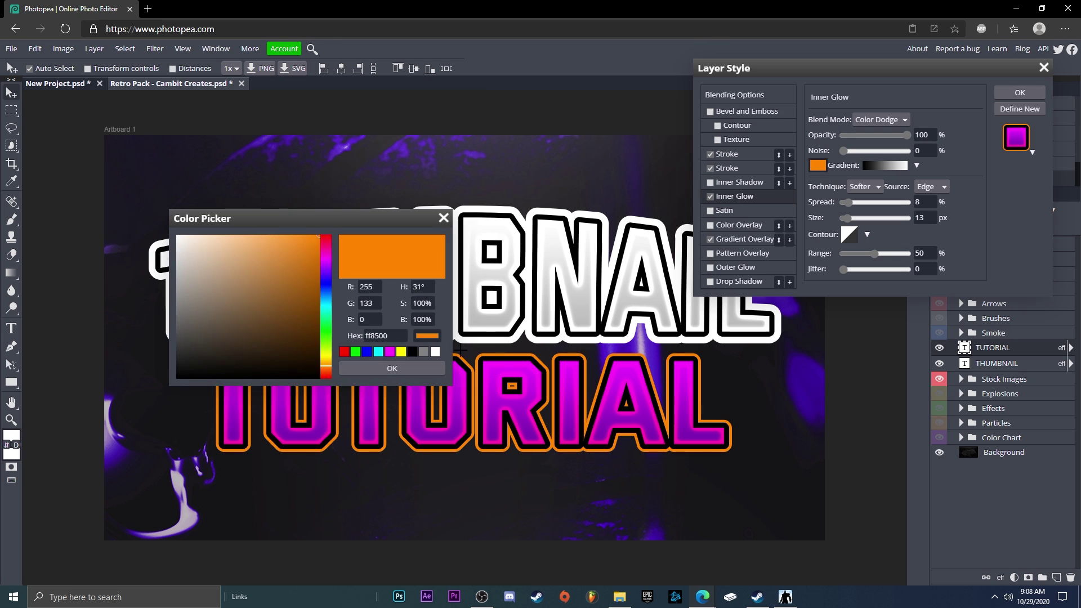
left_click(325, 264)
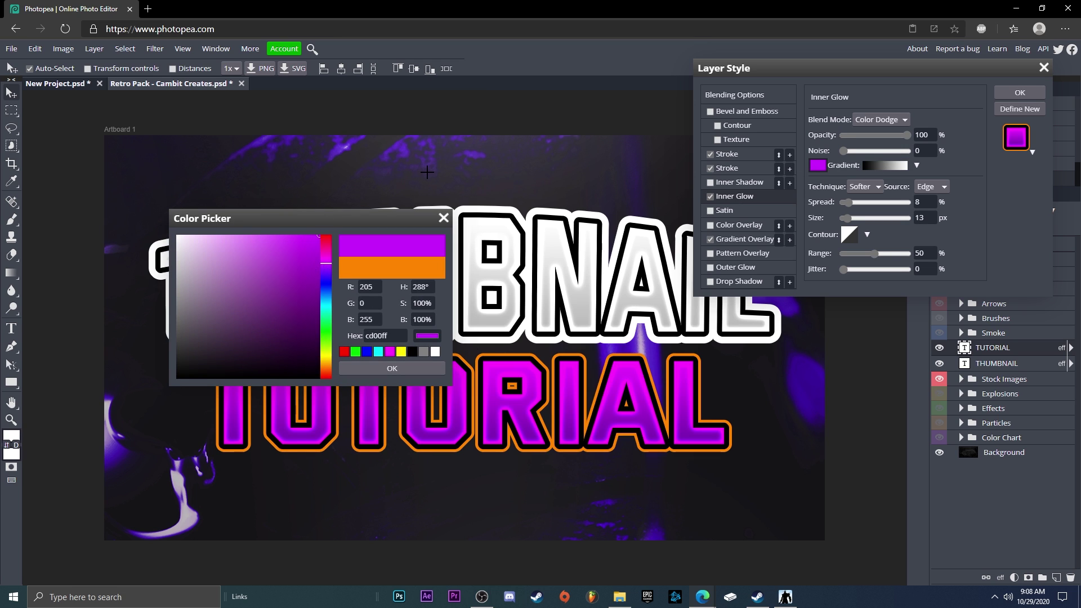
key("Return")
key("Return")
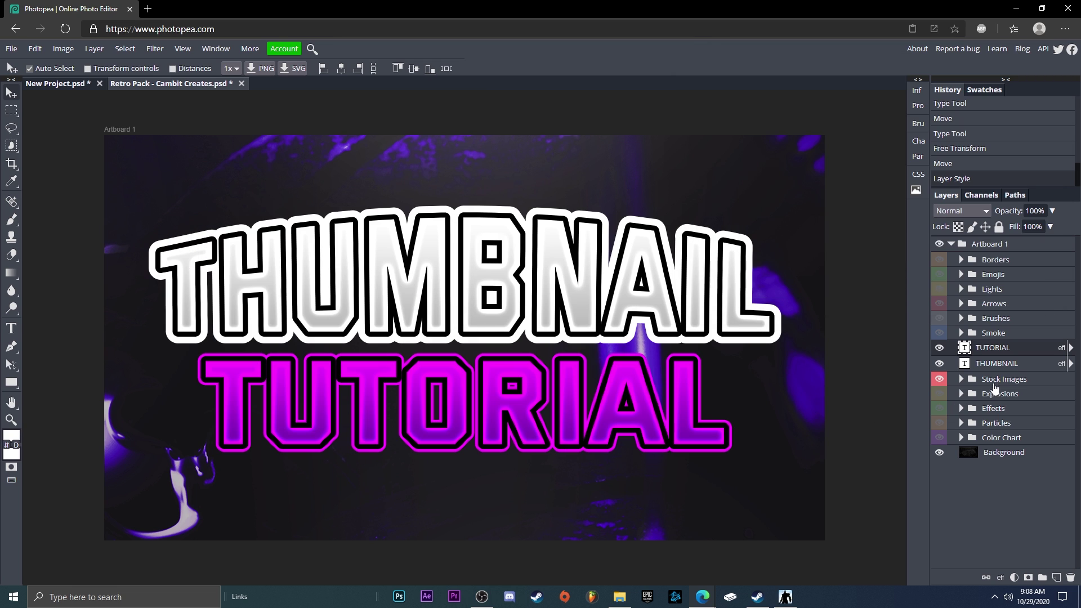
Step: Move the TUTORIAL and THUMBNAIL text layers above the Borders group, with TUTORIAL on top
left_click_drag(1001, 352, 1006, 265)
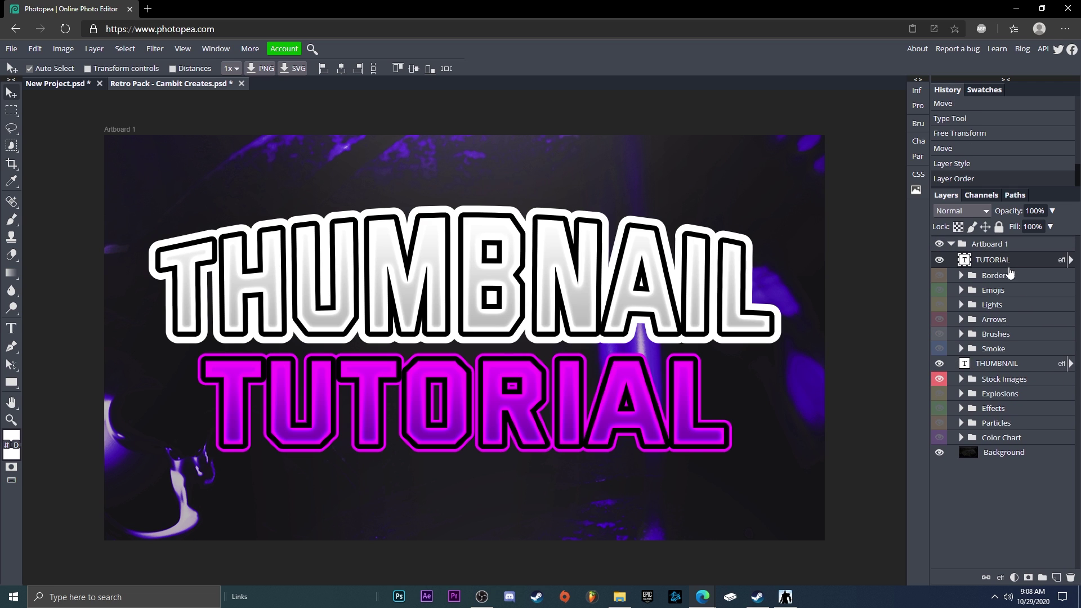
left_click_drag(995, 365, 1003, 267)
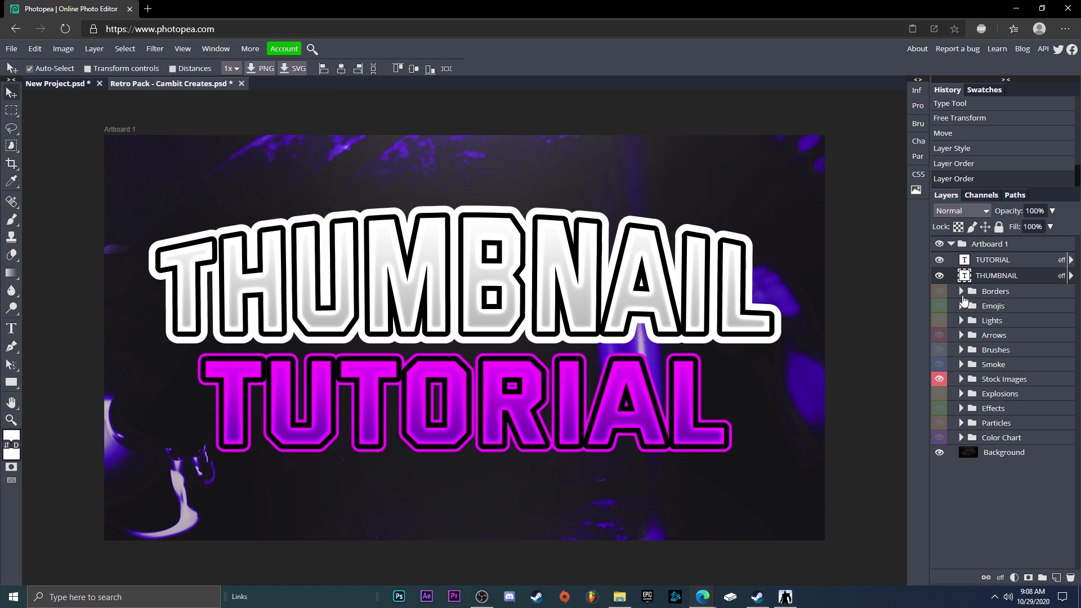
Step: Preview borders 1 to 5 of the Borders group one at a time on the artboard
left_click(961, 291)
left_click(939, 291)
left_click(939, 306)
left_click(939, 321)
left_click(939, 322)
left_click(940, 337)
left_click(939, 337)
left_click(940, 353)
left_click(940, 353)
left_click(940, 369)
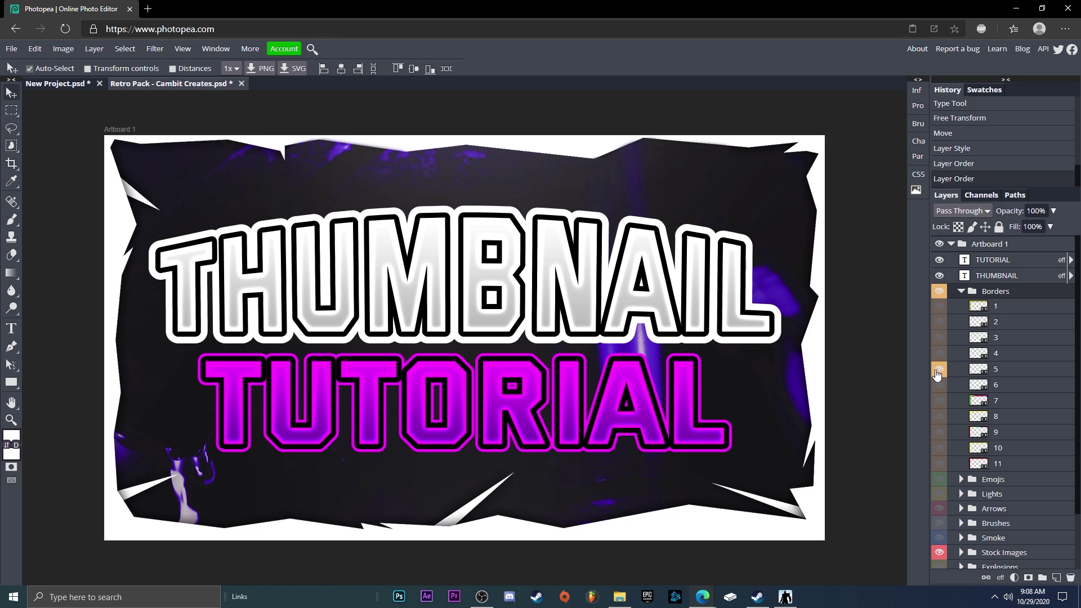
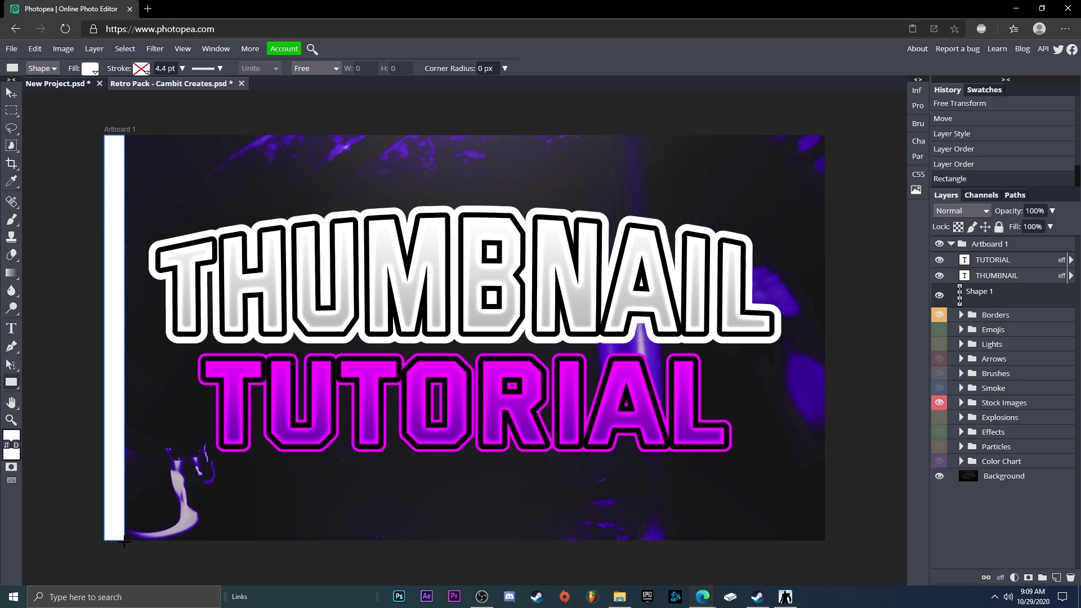
Step: Complete a white frame by duplicating the left strip to the artboard's right edge and adding matching strips along its bottom and top edges
left_click(11, 93)
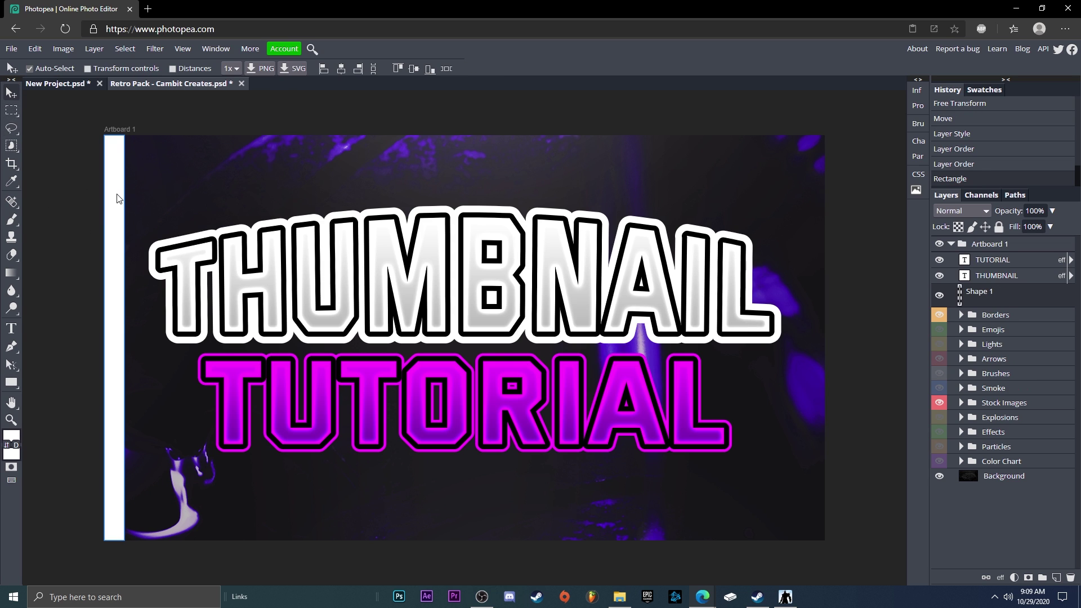
left_click_drag(117, 198, 816, 214, "alt")
left_click(11, 382)
left_click_drag(122, 523, 810, 542)
left_click(12, 92)
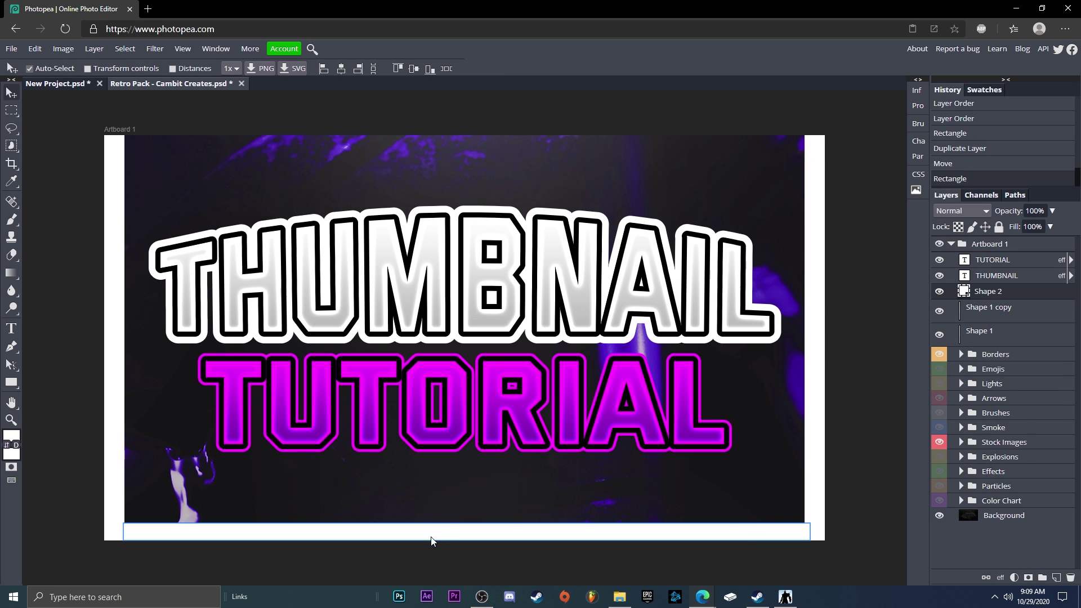
left_click_drag(428, 539, 428, 150)
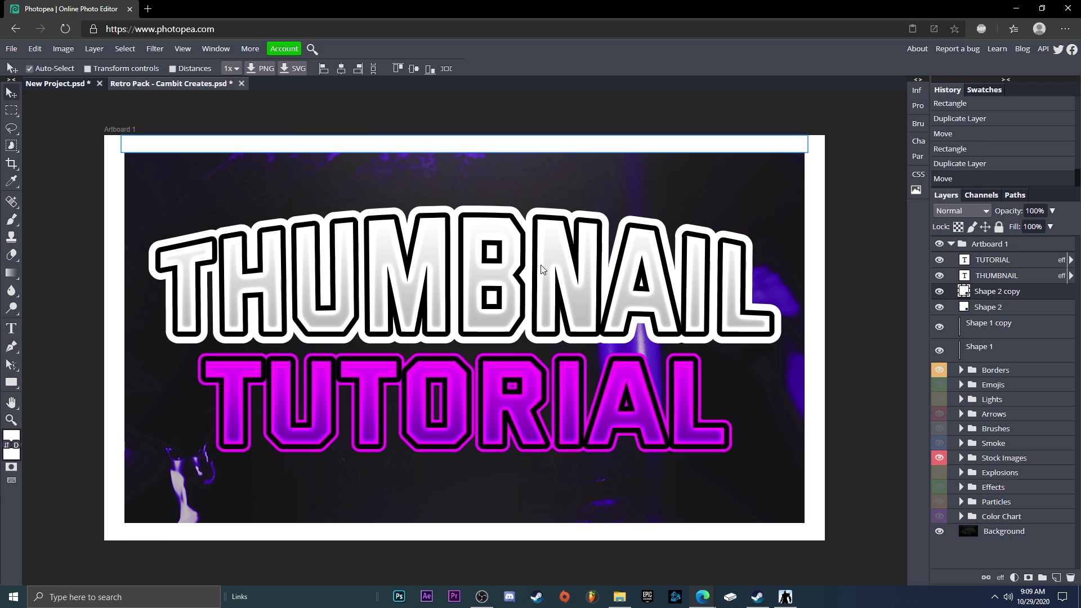
Step: Merge the four white border strips into a single layer
left_click(997, 309, "shift")
left_click(991, 325, "shift")
left_click(990, 348, "shift")
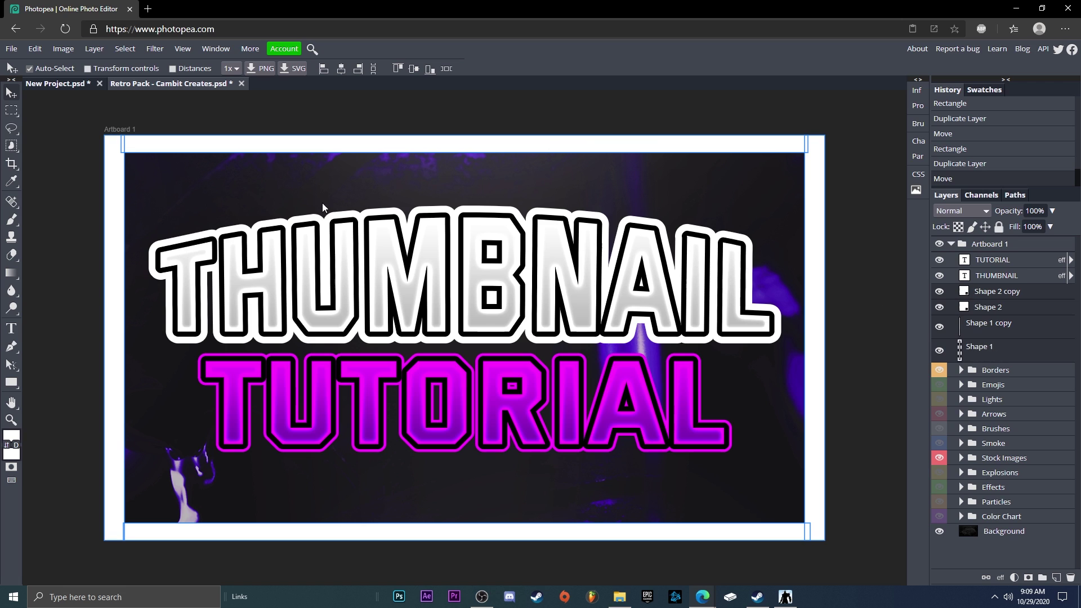
right_click(996, 323)
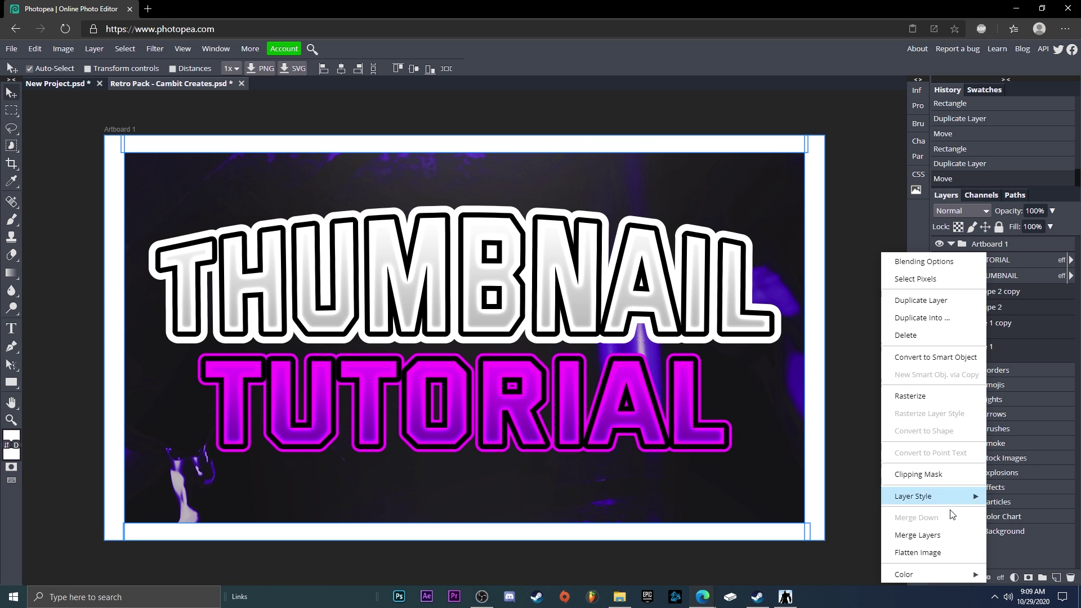
left_click(934, 533)
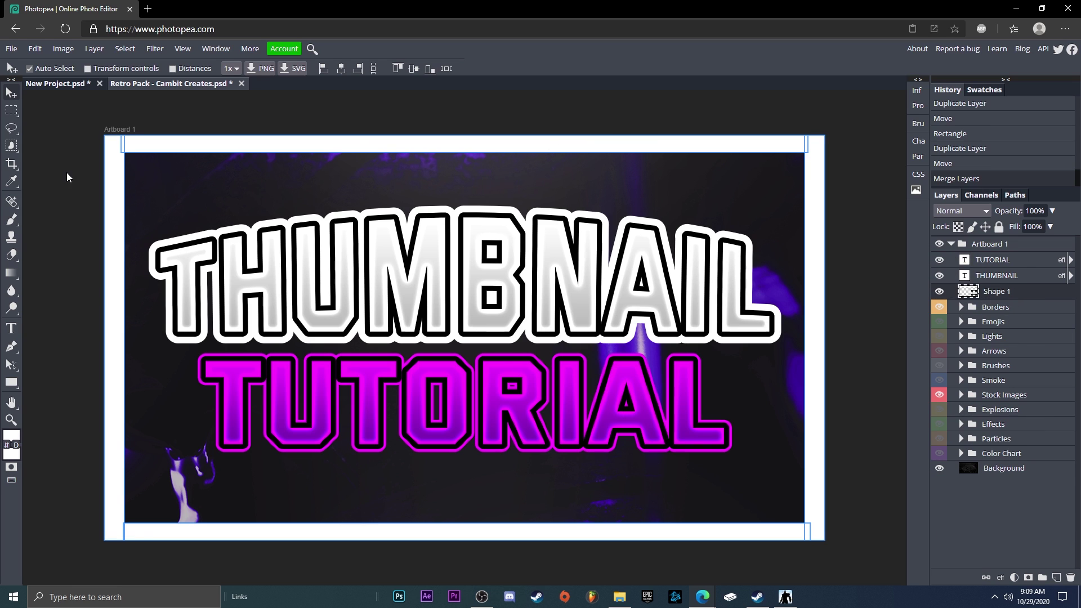
mouse_move(124, 140)
left_mouse_down()
mouse_move(113, 146)
mouse_move(145, 146)
mouse_move(117, 159)
left_mouse_up()
key("ctrl+z")
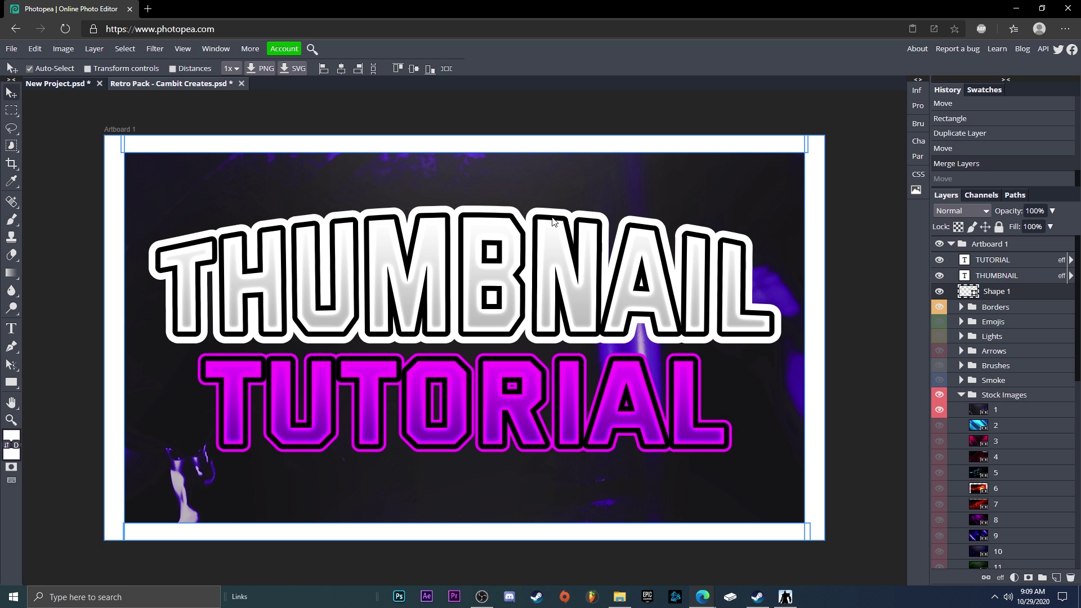
Step: Set the blend mode of the merged Shape 1 border layer to Overlay
double_click(1044, 297)
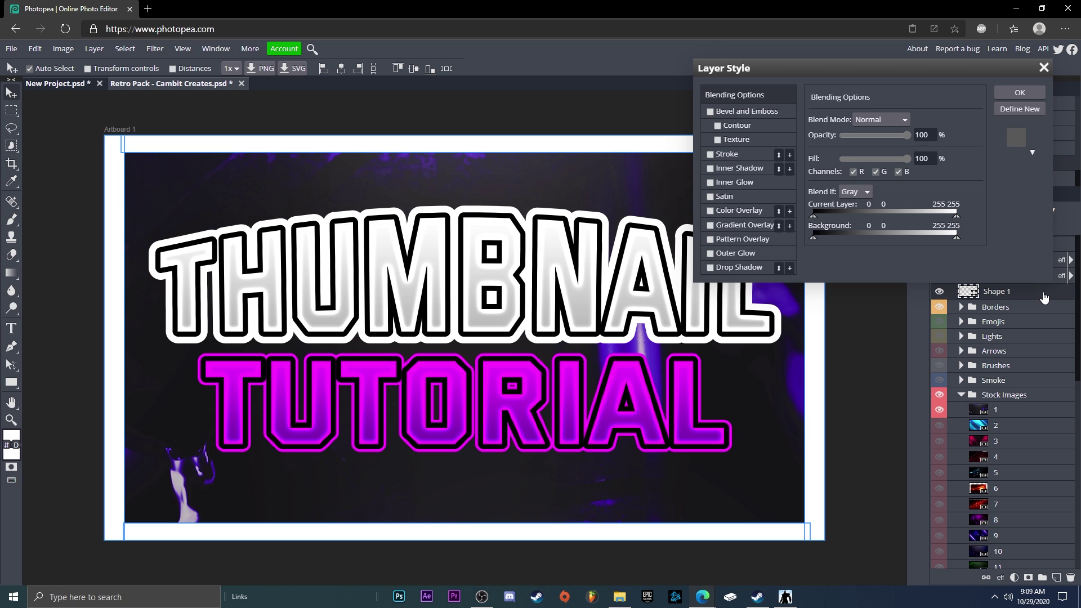
left_click(879, 119)
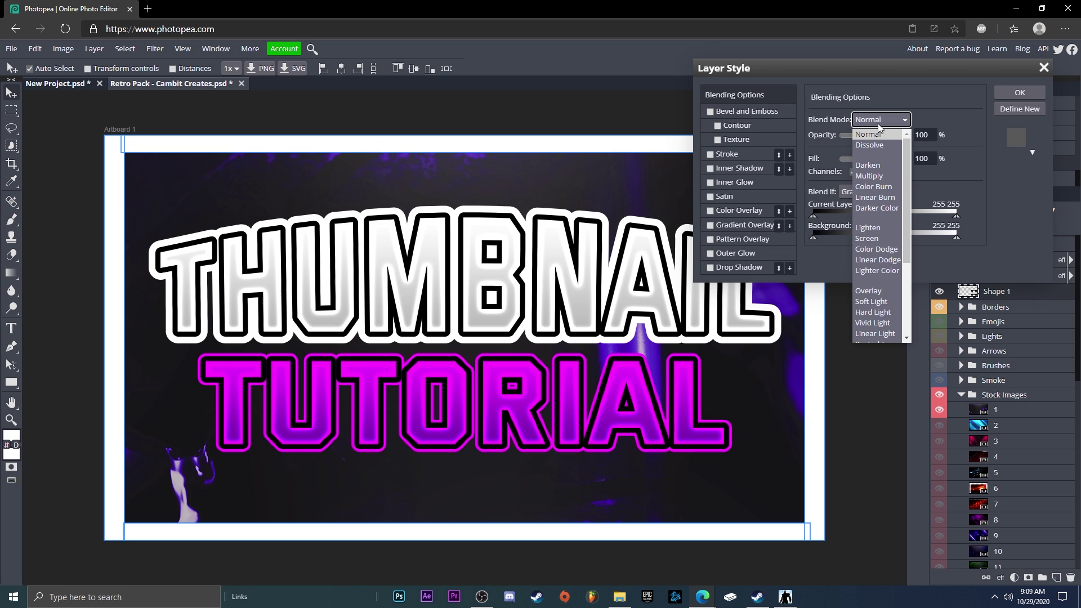
left_click(884, 291)
left_click(1000, 95)
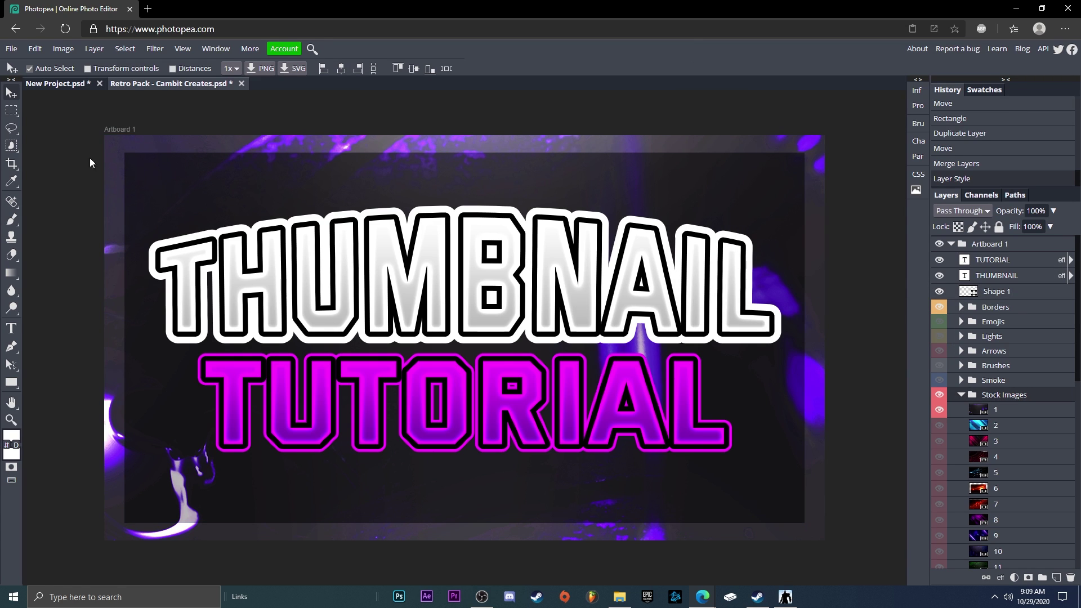
Step: Stretch the Shape 1 border slightly past all four artboard edges, to about 102.27% width and 102.92% height, for a thinner frame
left_click(1022, 292)
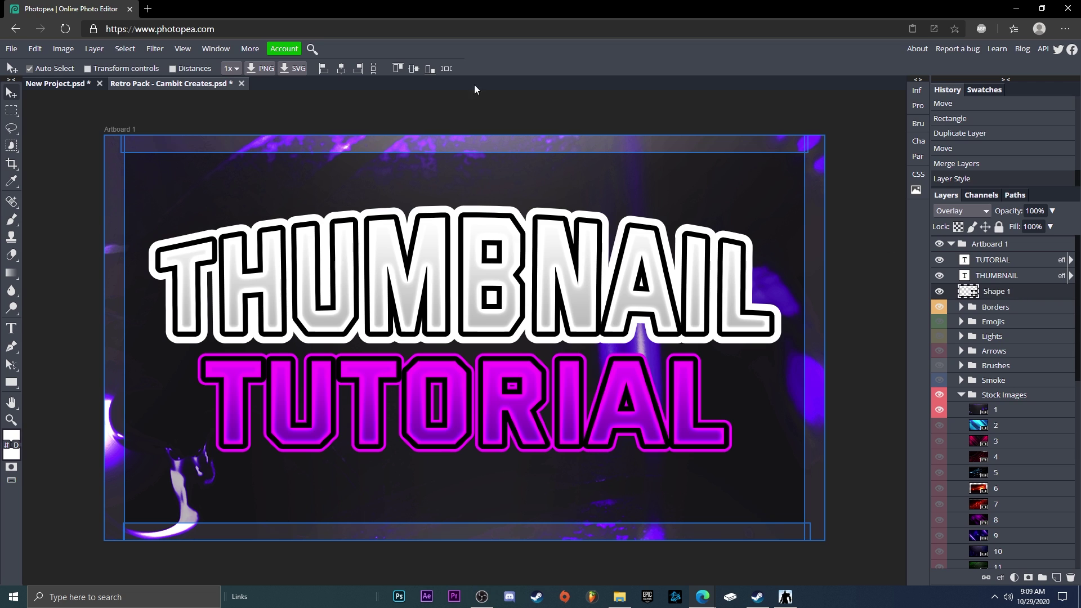
left_click(35, 49)
left_click(64, 294)
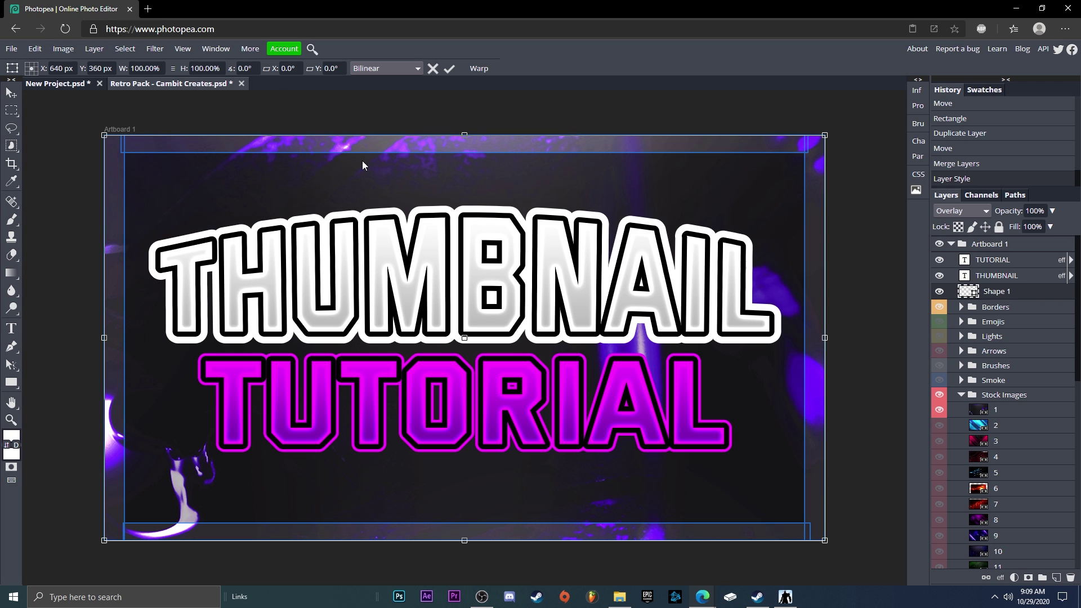
left_click_drag(464, 133, 464, 131)
left_click_drag(102, 335, 96, 336)
left_click_drag(449, 541, 449, 549)
left_click_drag(825, 339, 833, 338)
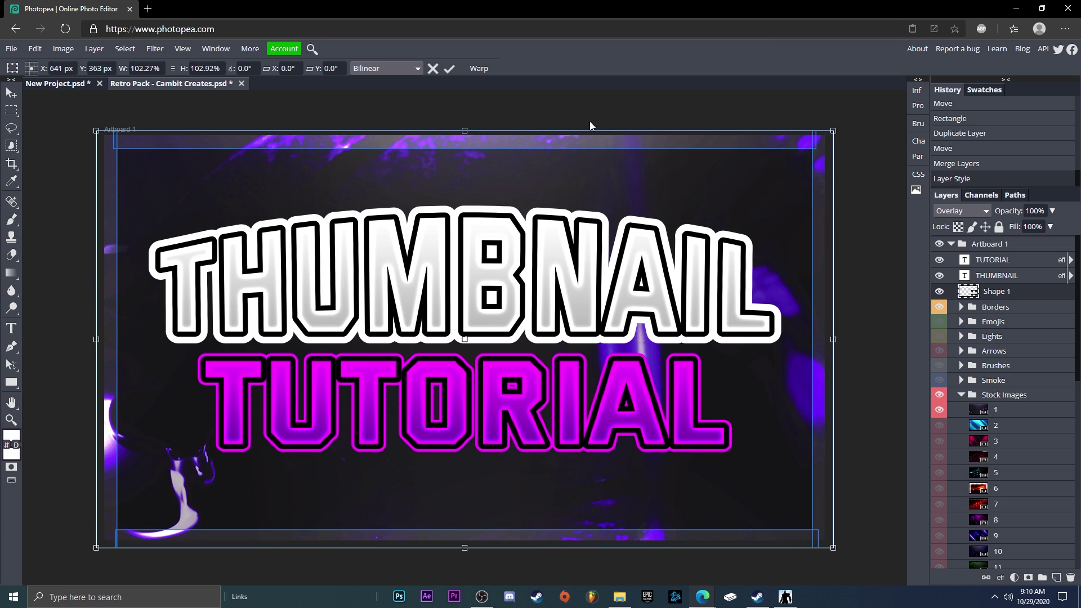
left_click(451, 68)
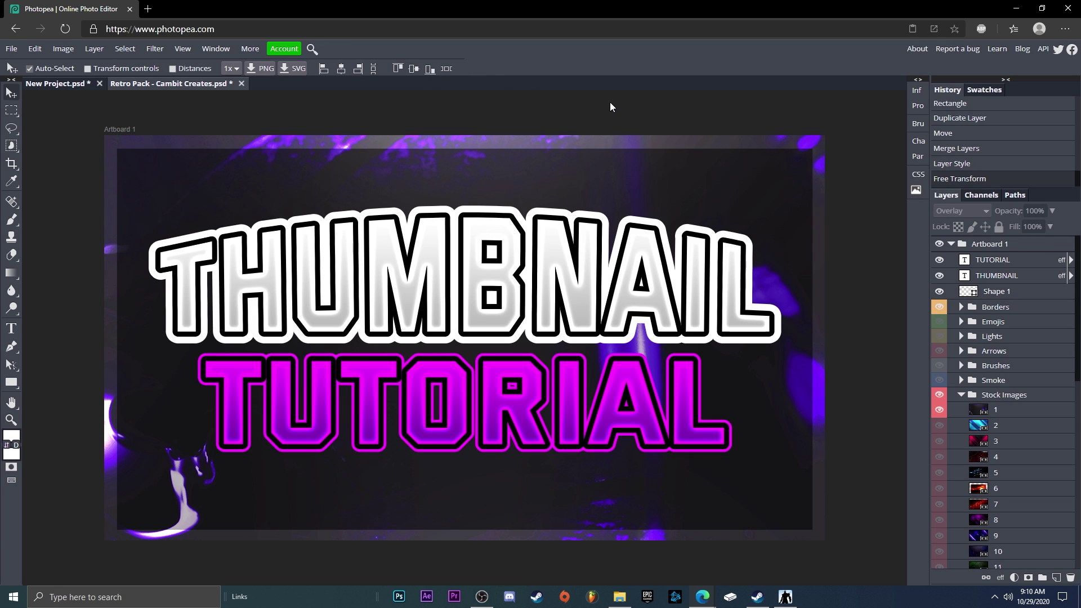
Step: Move the TUTORIAL text slightly down to widen the gap below THUMBNAIL
left_click_drag(532, 406, 532, 414)
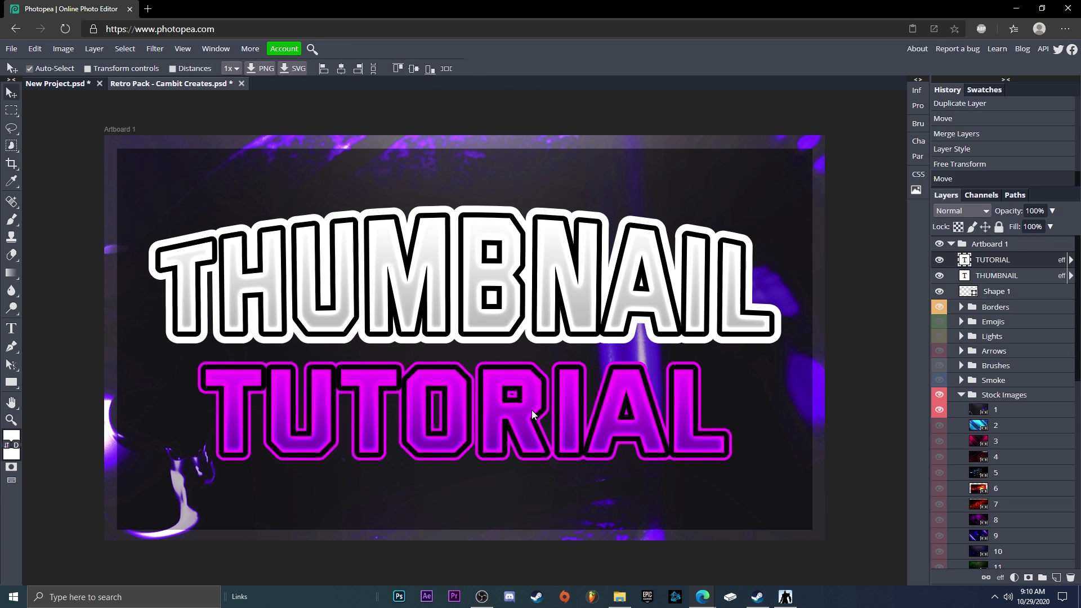
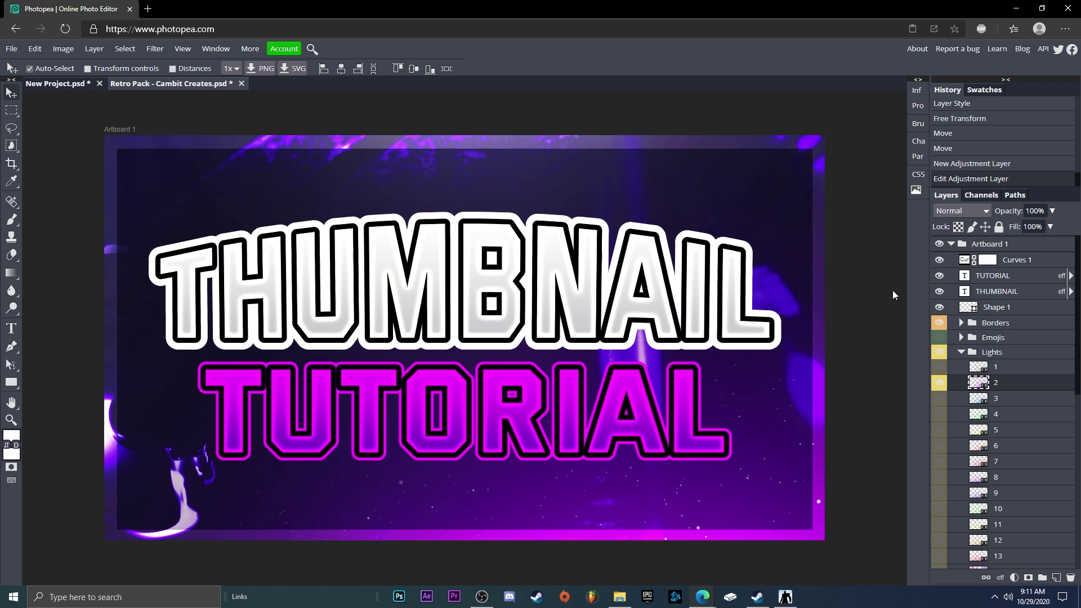
Step: Duplicate layer 2 of the Lights group and flip the copy horizontally and vertically into the opposite corner
key("ctrl+j")
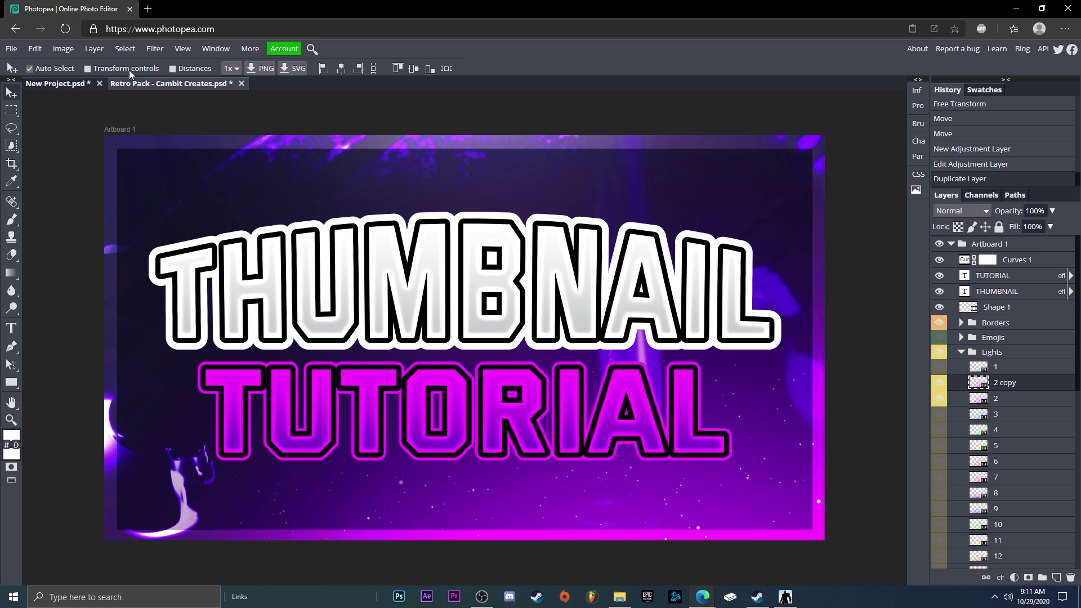
left_click(35, 49)
left_click(70, 306)
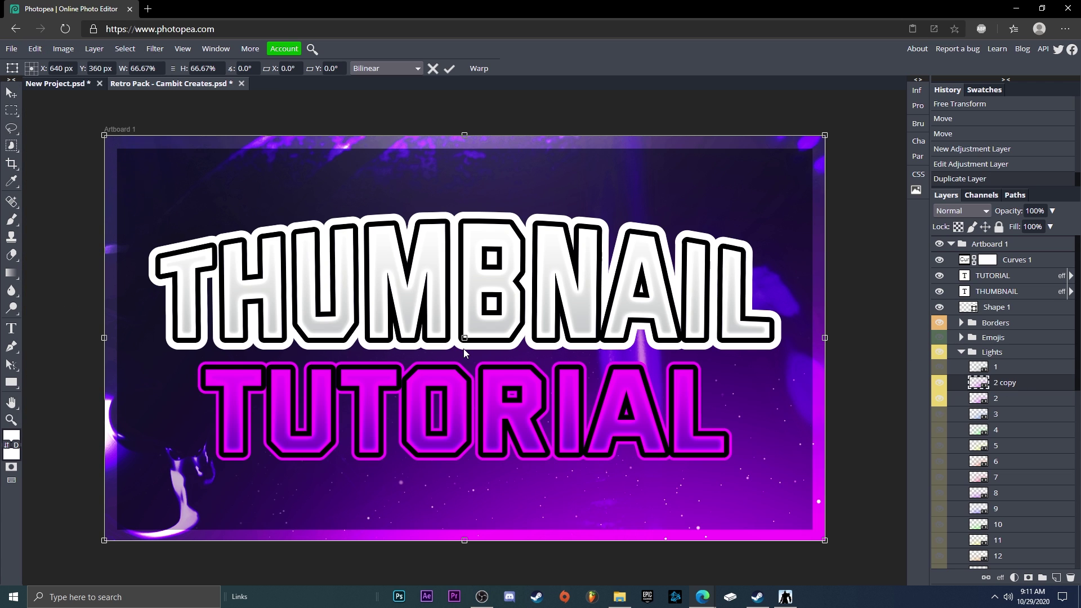
right_click(560, 386)
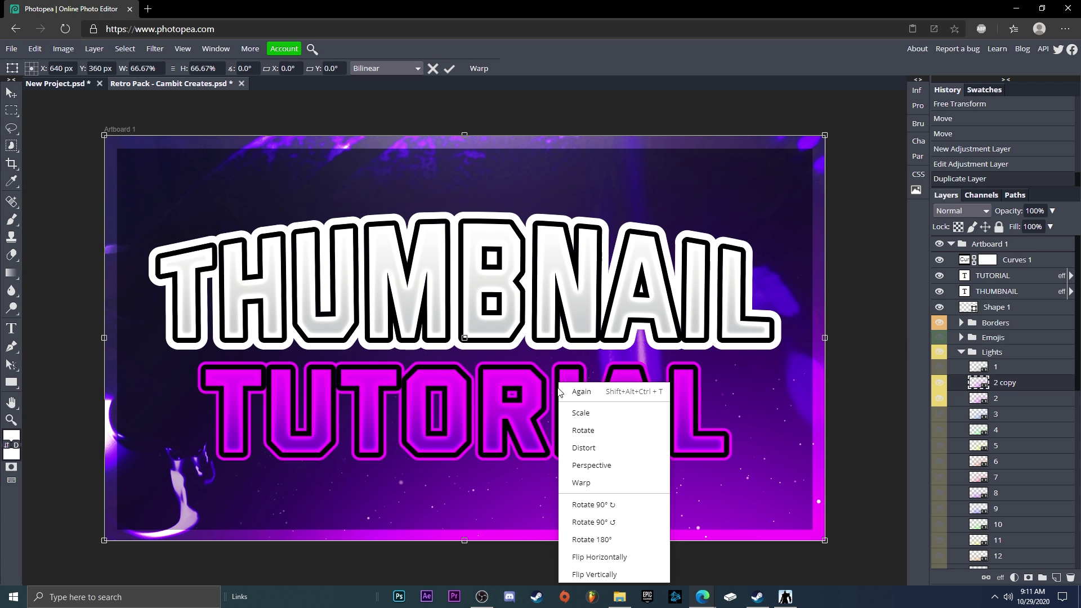
left_click(631, 558)
right_click(426, 338)
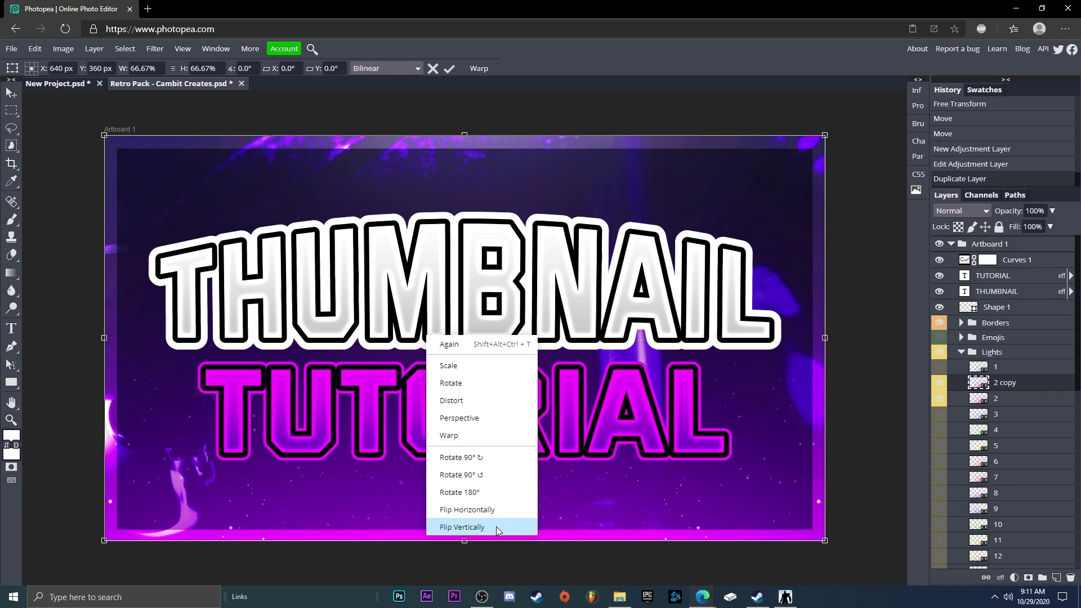
left_click(496, 524)
left_click(448, 69)
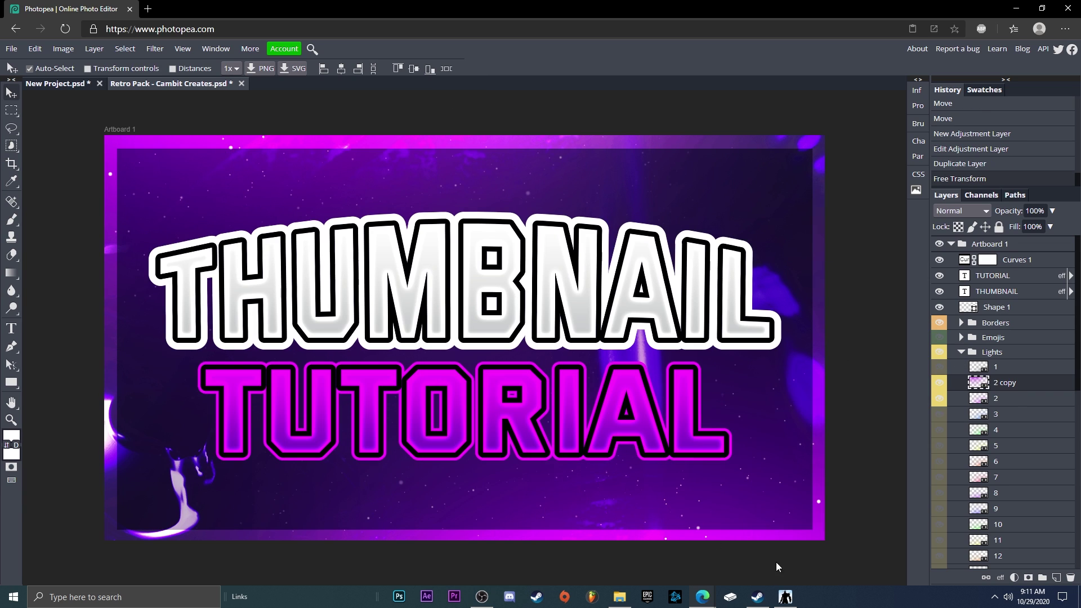
Step: Show layer 3 of the Lights group, duplicate it and flip the copy vertically
left_click(940, 415)
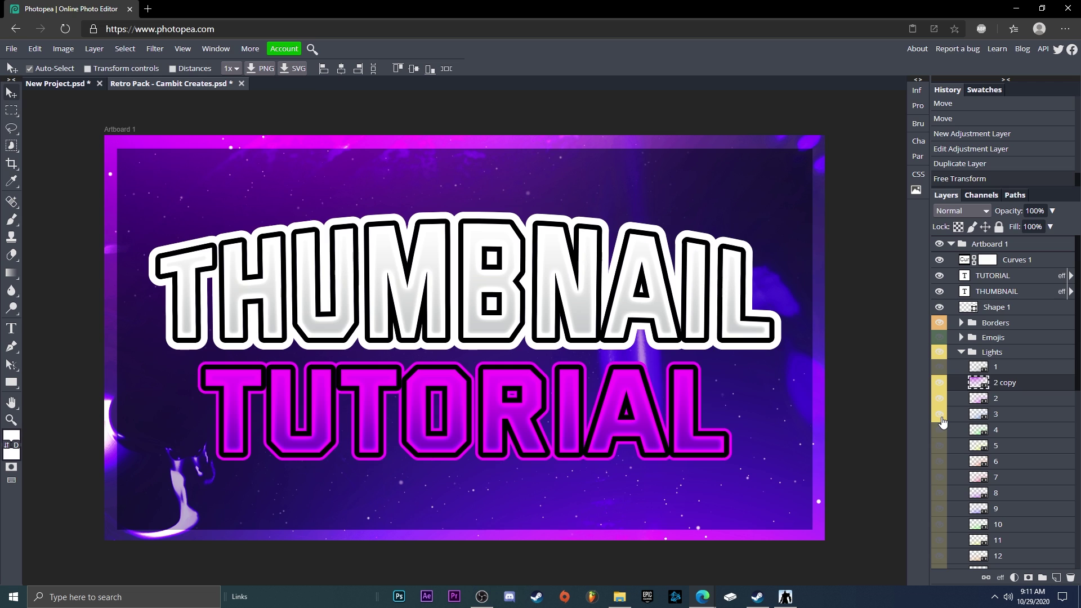
left_click(1006, 421)
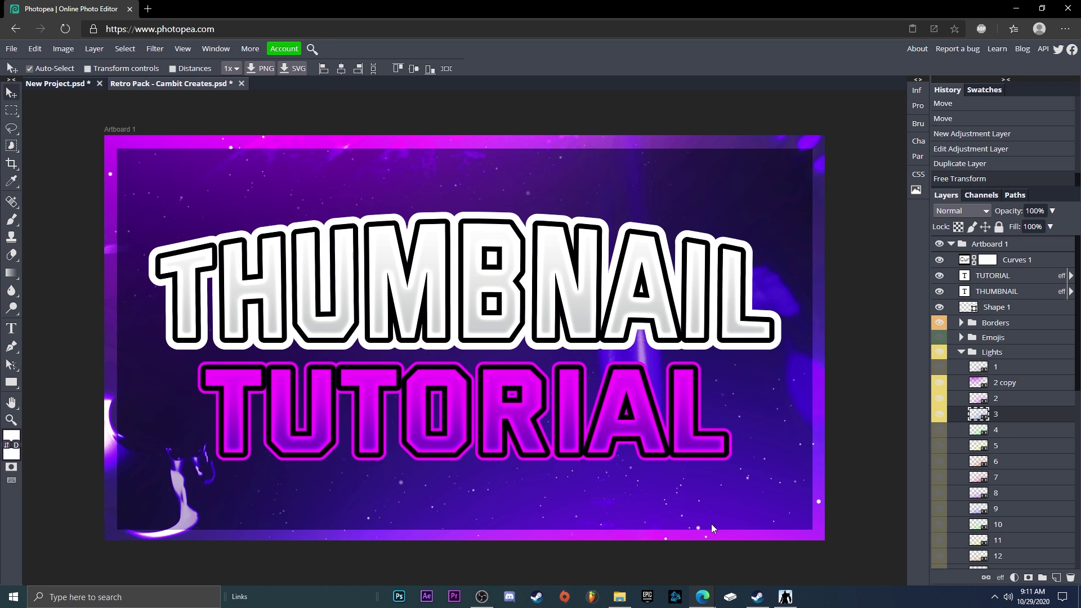
key("ctrl+j")
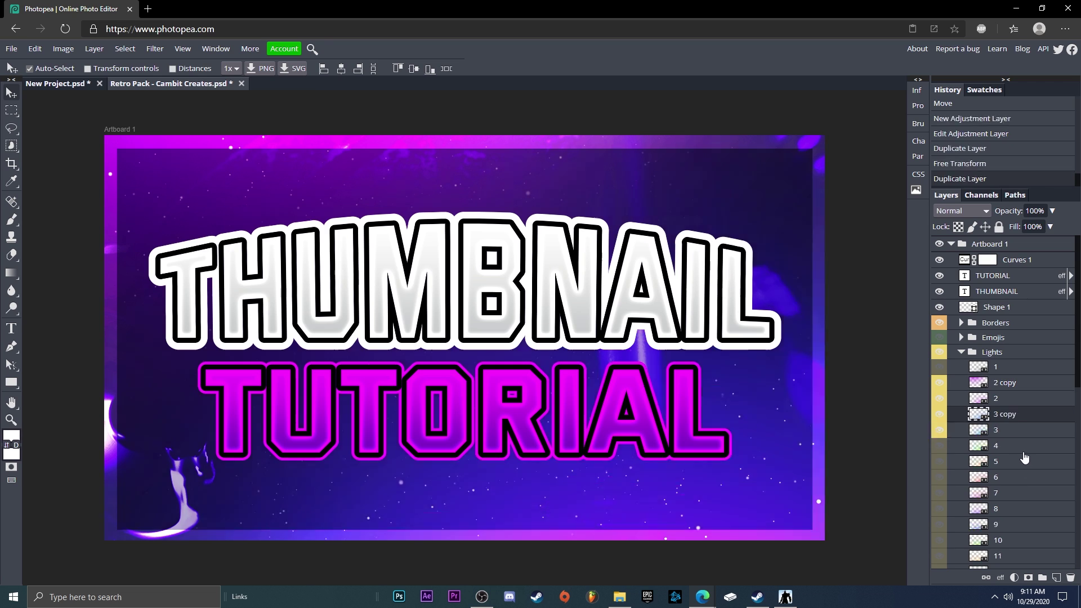
right_click(1021, 421)
left_click(35, 48)
left_click(35, 48)
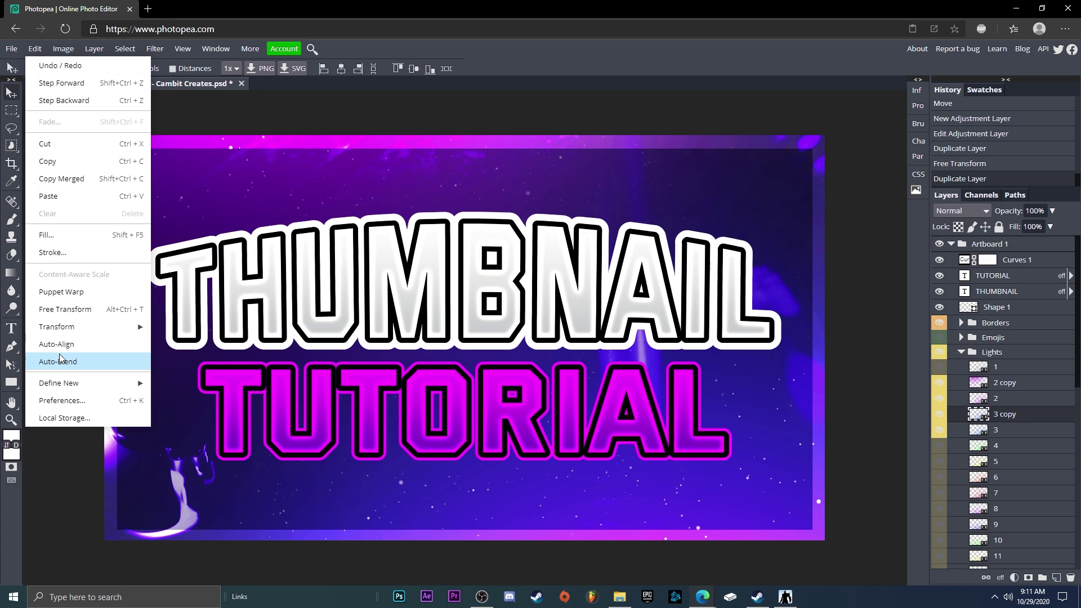
left_click(62, 307)
right_click(598, 387)
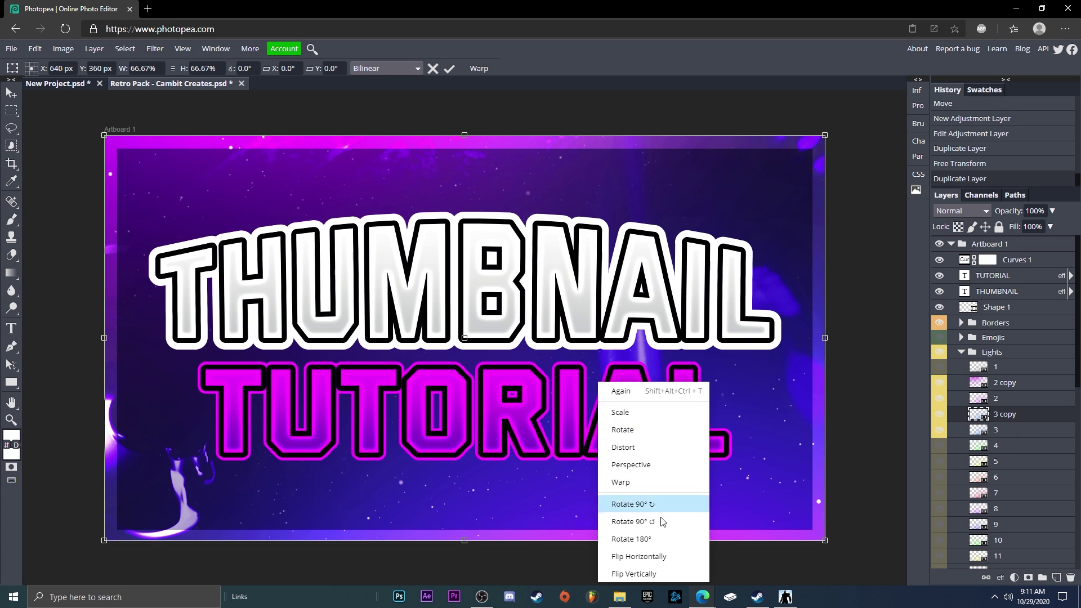
left_click(658, 567)
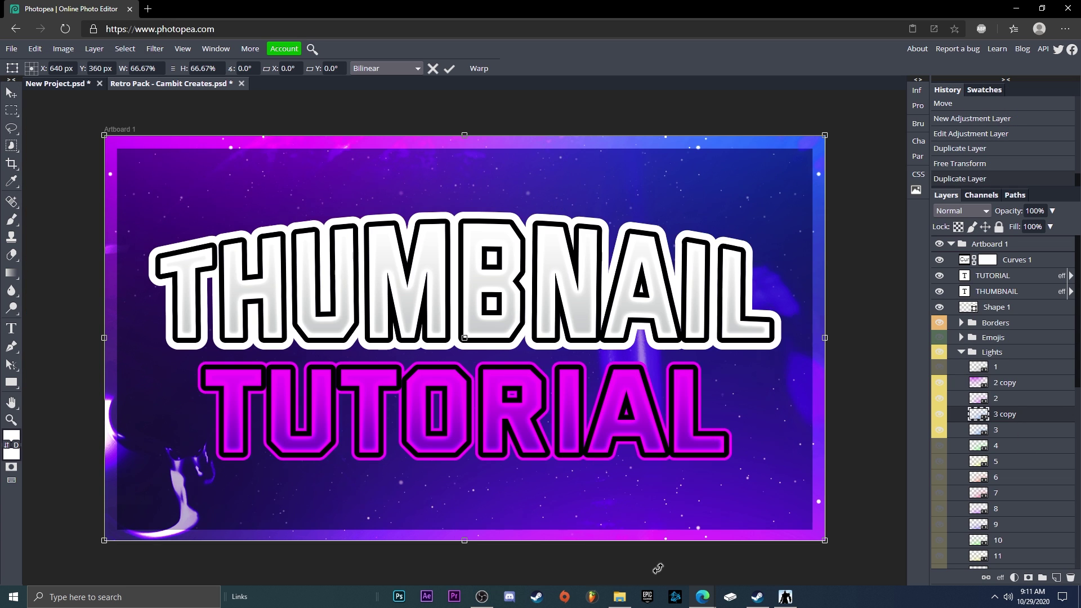
Step: Flip the original layer 3 of the Lights group horizontally so its blue glow fills the lower-left corner
left_click(1025, 431)
left_click(34, 48)
left_click(90, 291)
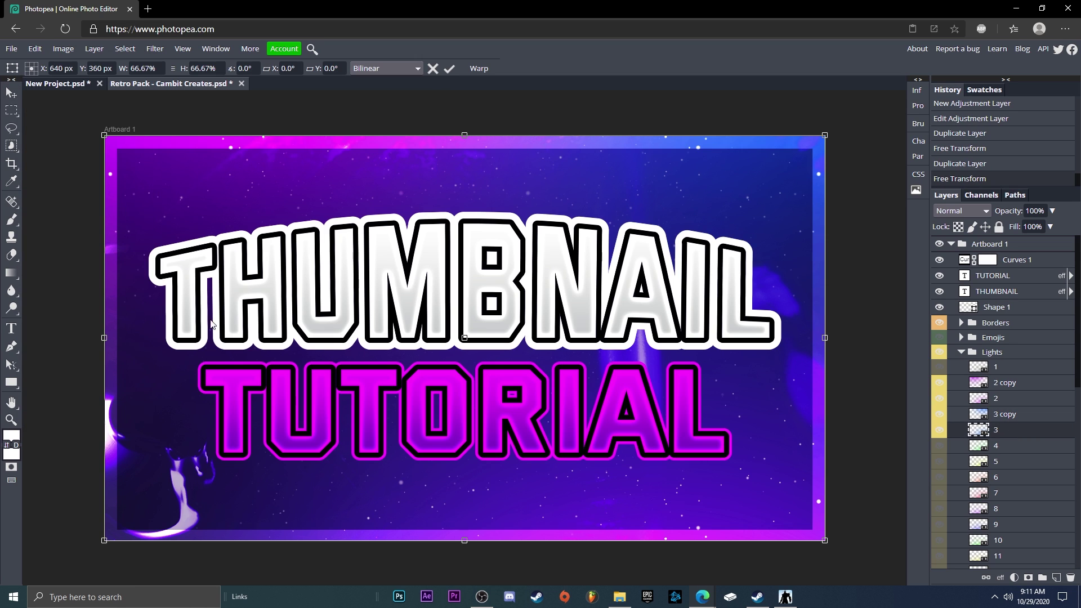
right_click(363, 332)
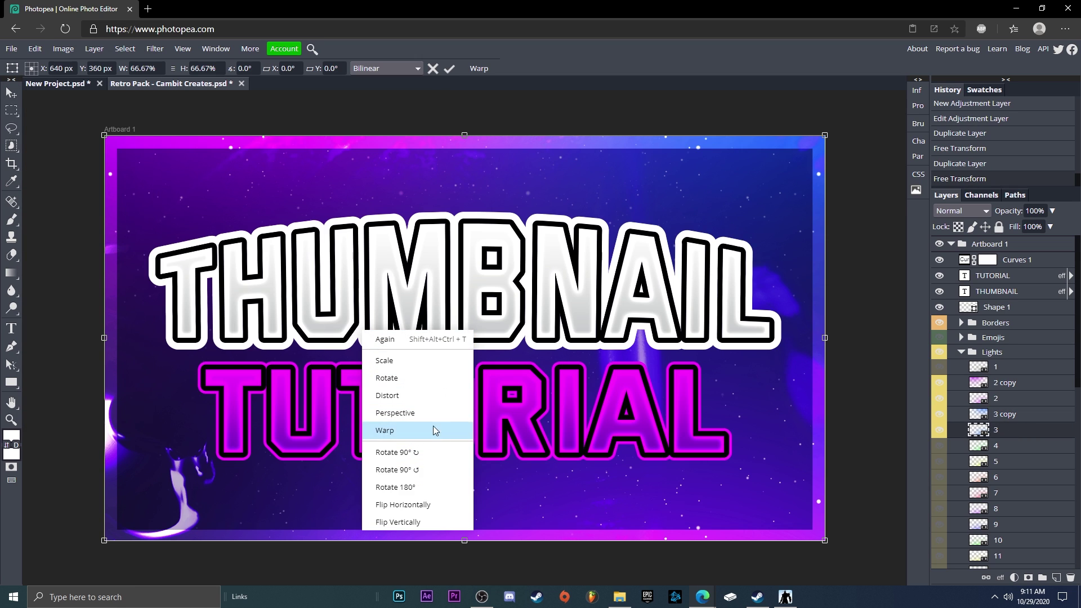
left_click(405, 509)
key("Return")
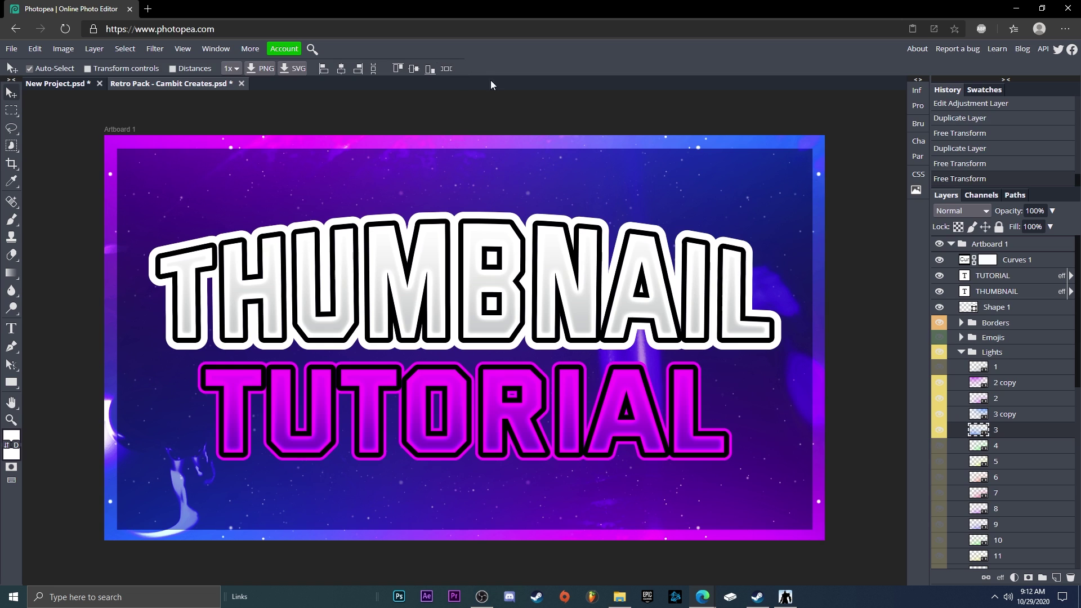
Step: Collapse the Lights group and move the Particles group above the TUTORIAL text layer, directly below Curves 1
mouse_move(939, 382)
left_mouse_down()
mouse_move(940, 417)
mouse_move(950, 389)
left_mouse_up()
left_click(961, 352)
left_click(965, 354)
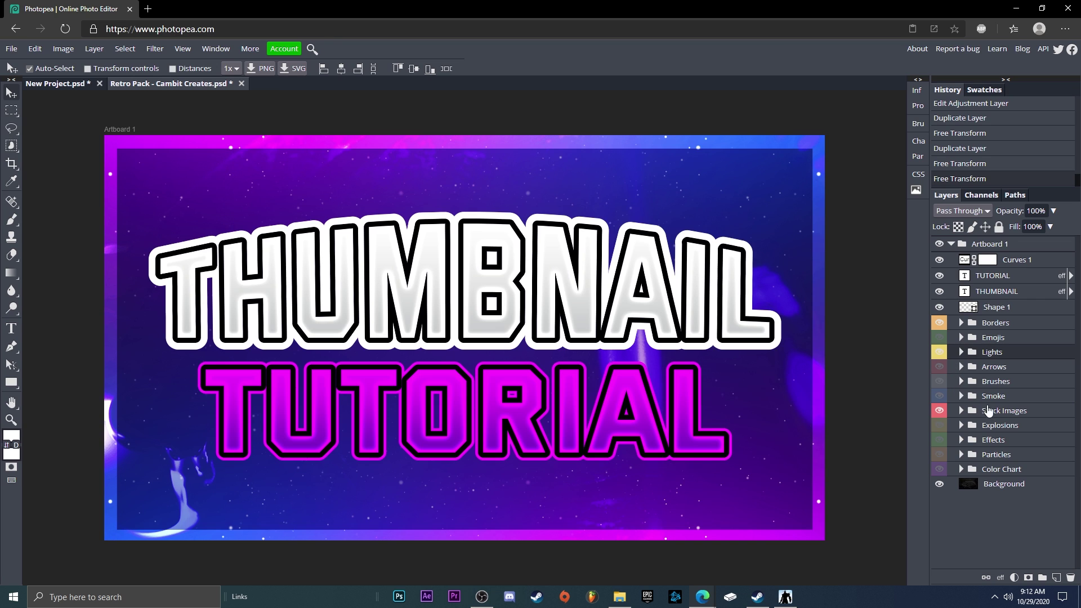
left_click(961, 455)
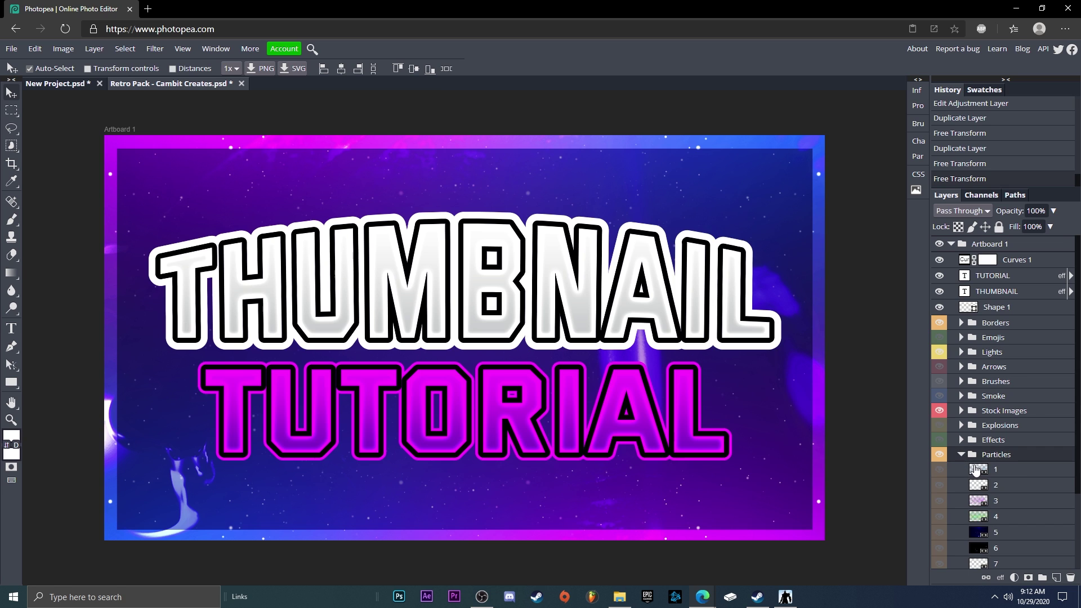
left_click_drag(996, 455, 1013, 264)
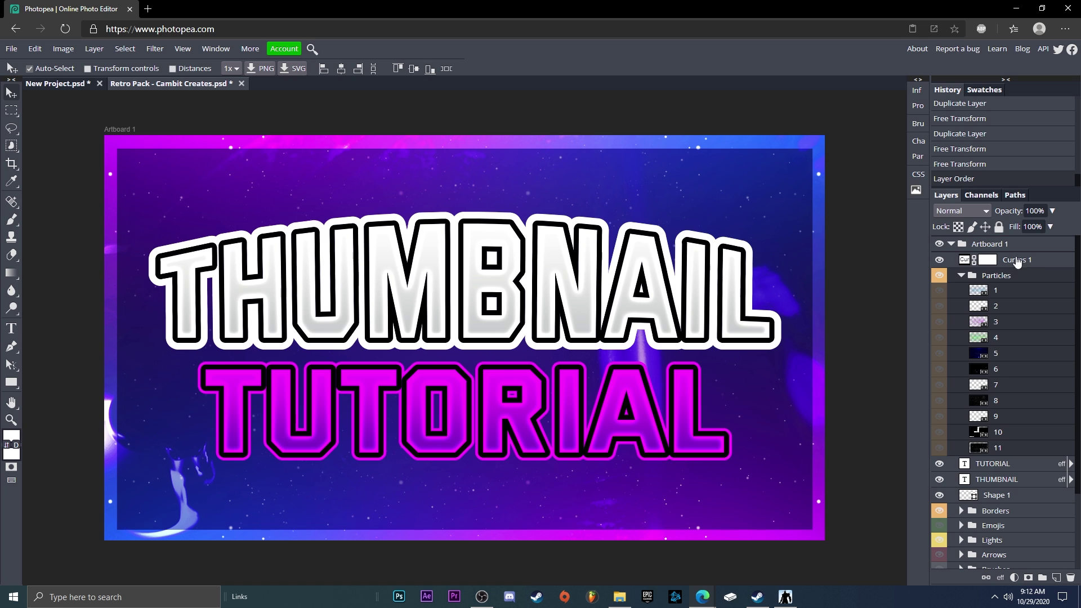
Step: Preview layers 1, 5, 8, 10 and 11 of the Particles group one at a time over the artwork
left_click(941, 291)
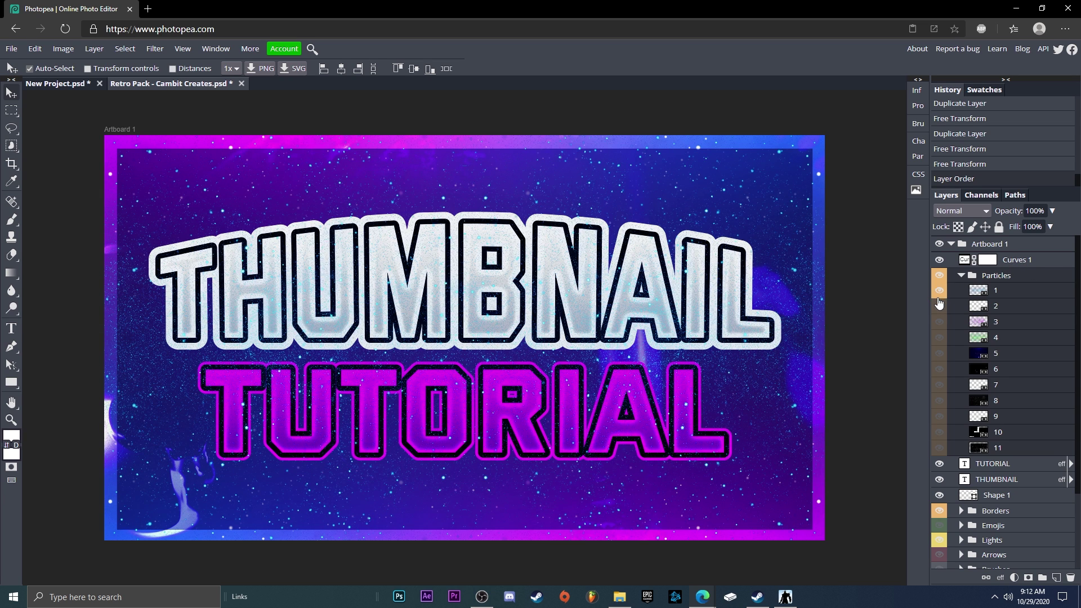
left_click(941, 291)
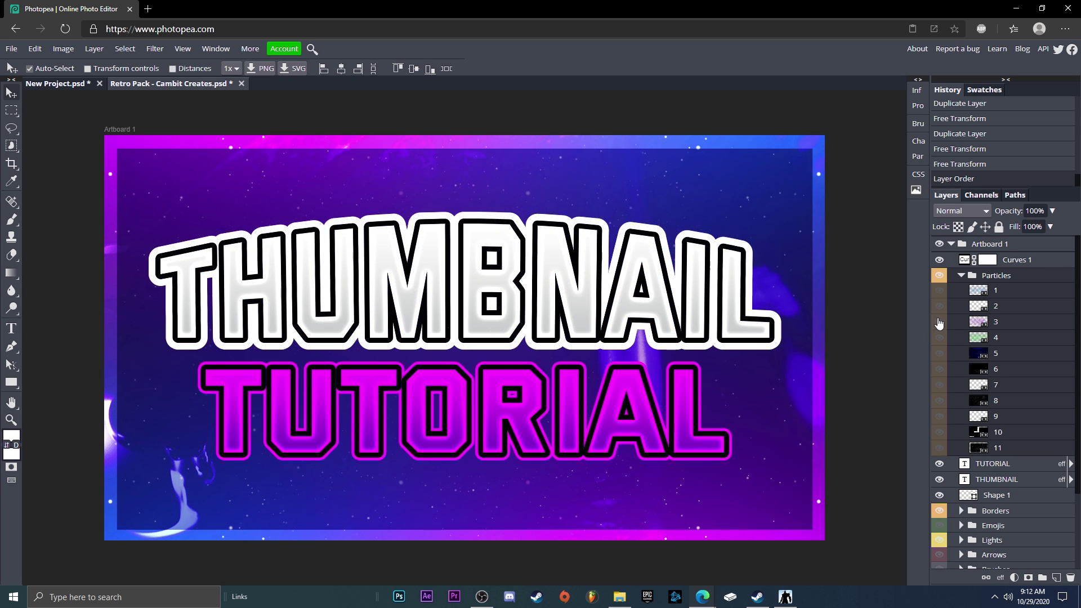
left_click(941, 353)
left_click(941, 353)
left_click(939, 402)
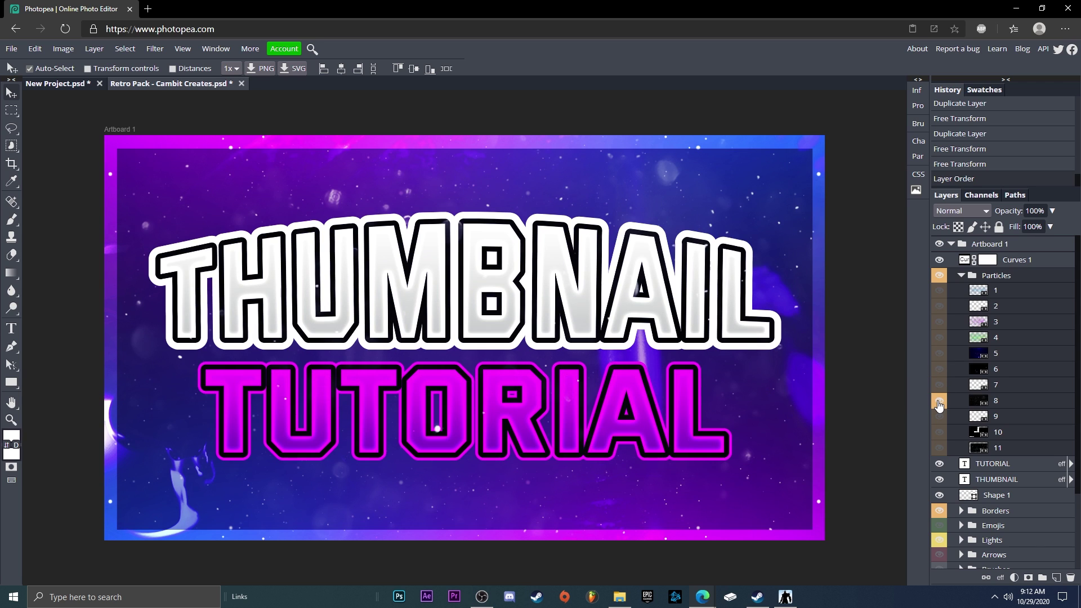
left_click(940, 401)
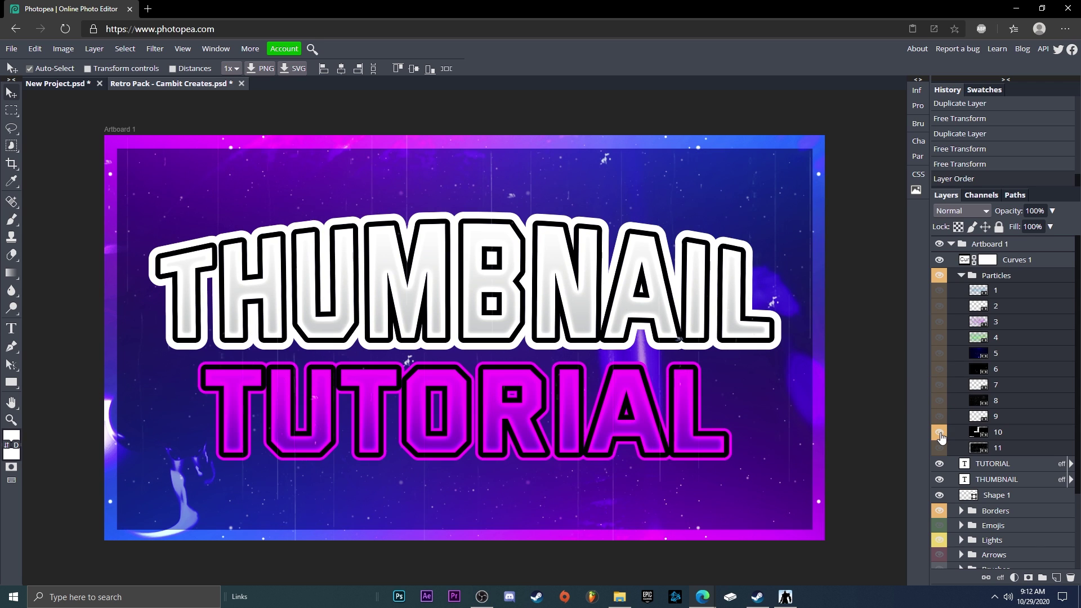
left_click(940, 448)
left_click(940, 448)
Step: Show layer 8 of the Particles group, lower its opacity to 35%, and collapse the group
left_click(948, 400)
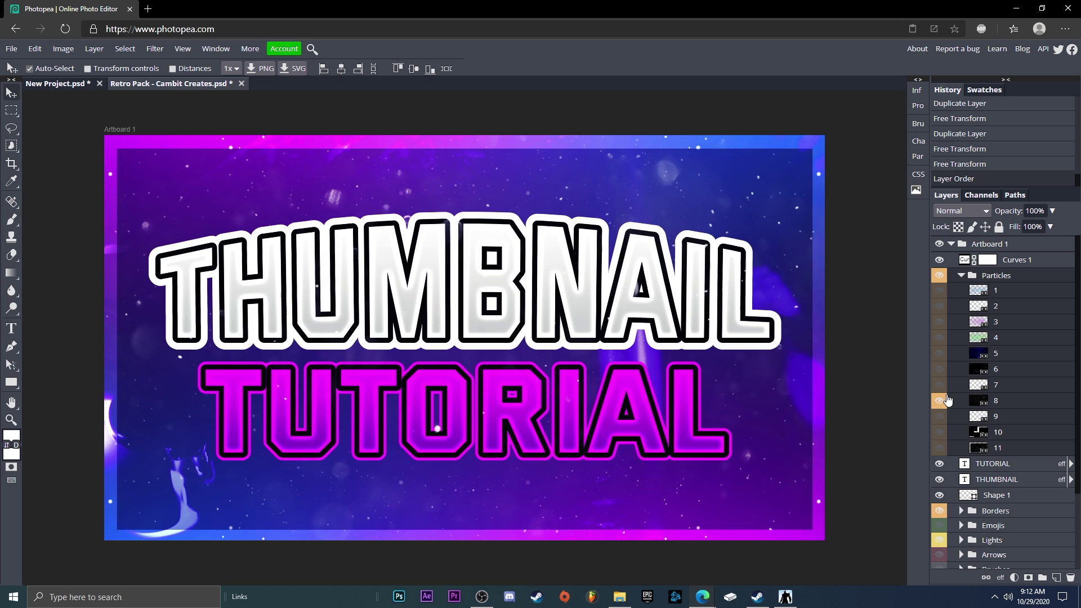
left_click(1005, 402)
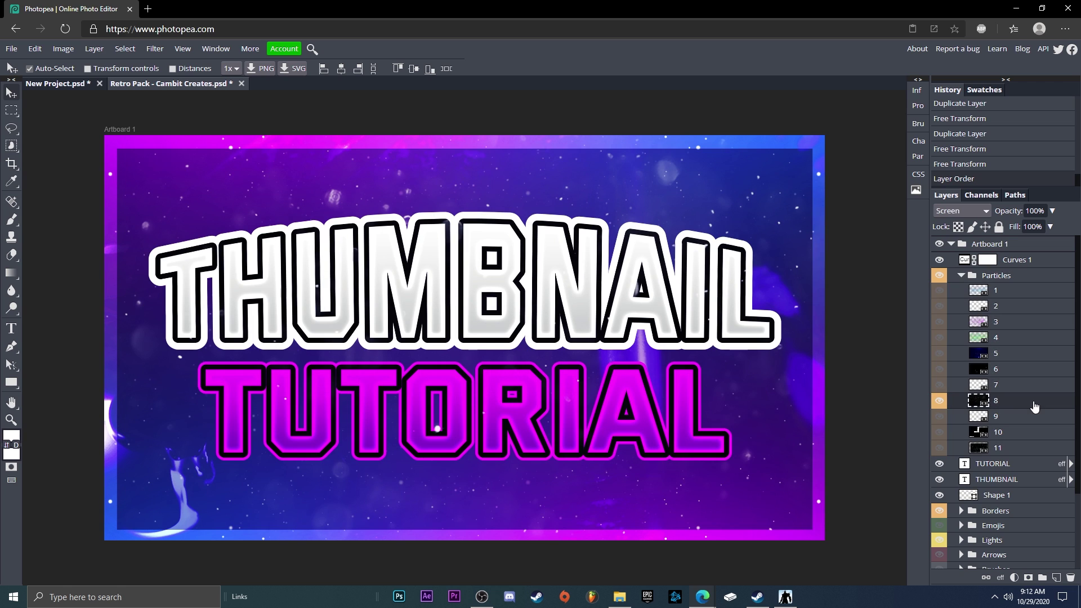
left_click(1051, 210)
left_click_drag(1056, 227, 1018, 228)
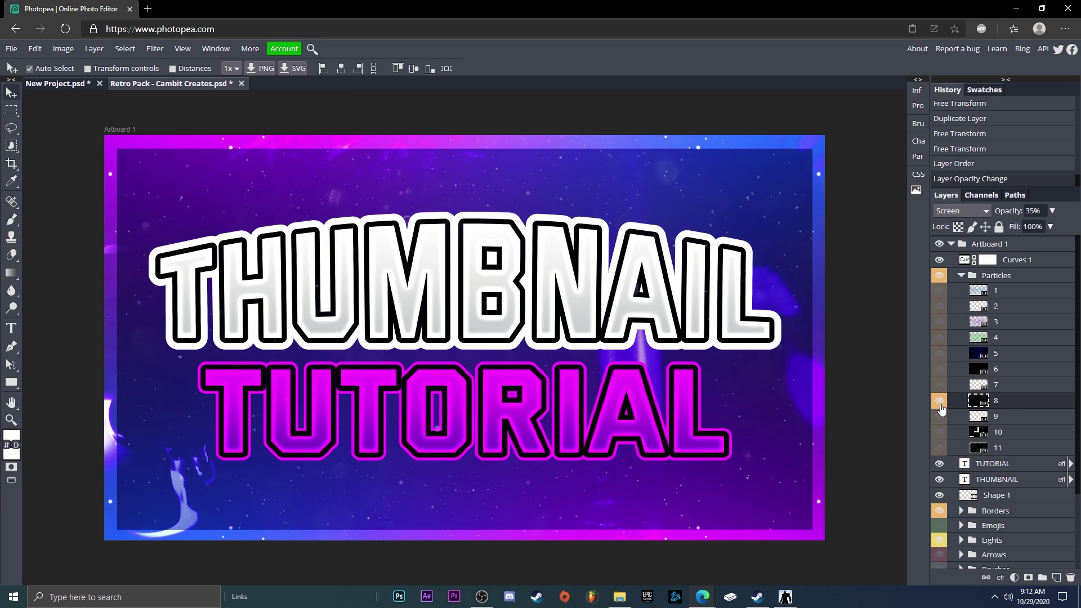
left_click(962, 276)
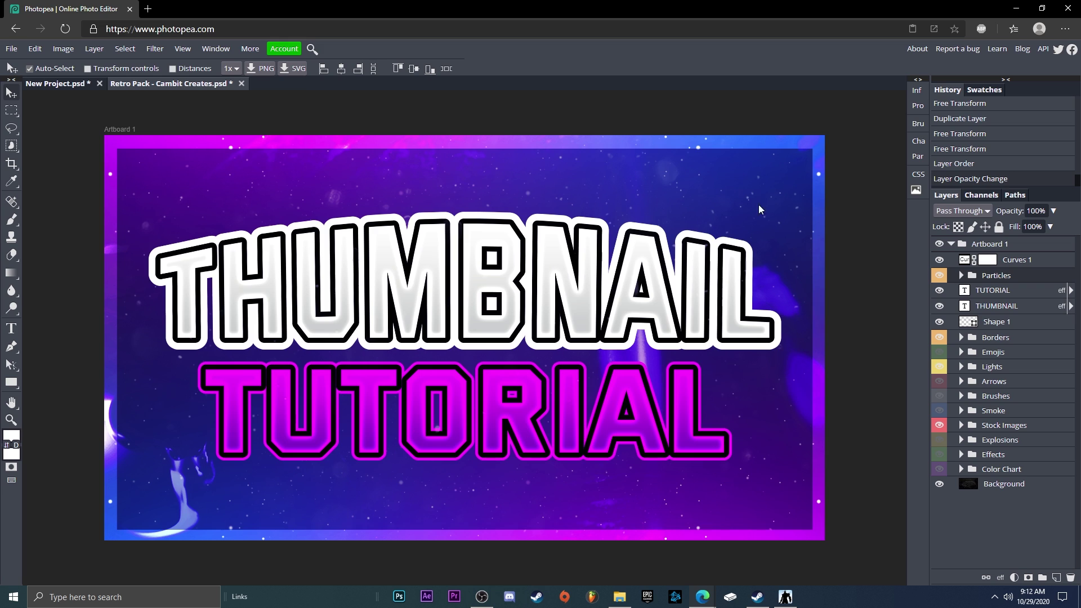
Step: Add a Vibrance adjustment layer above Curves 1 with vibrance 12 and saturation 14, and compare the artwork with and without it
left_click(965, 260)
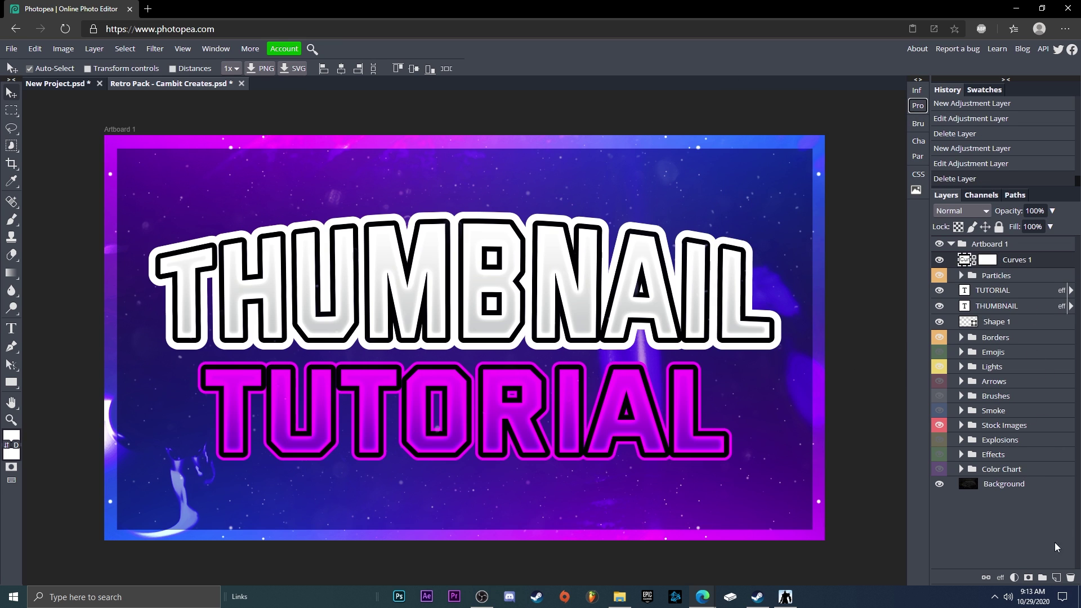
left_click(1014, 577)
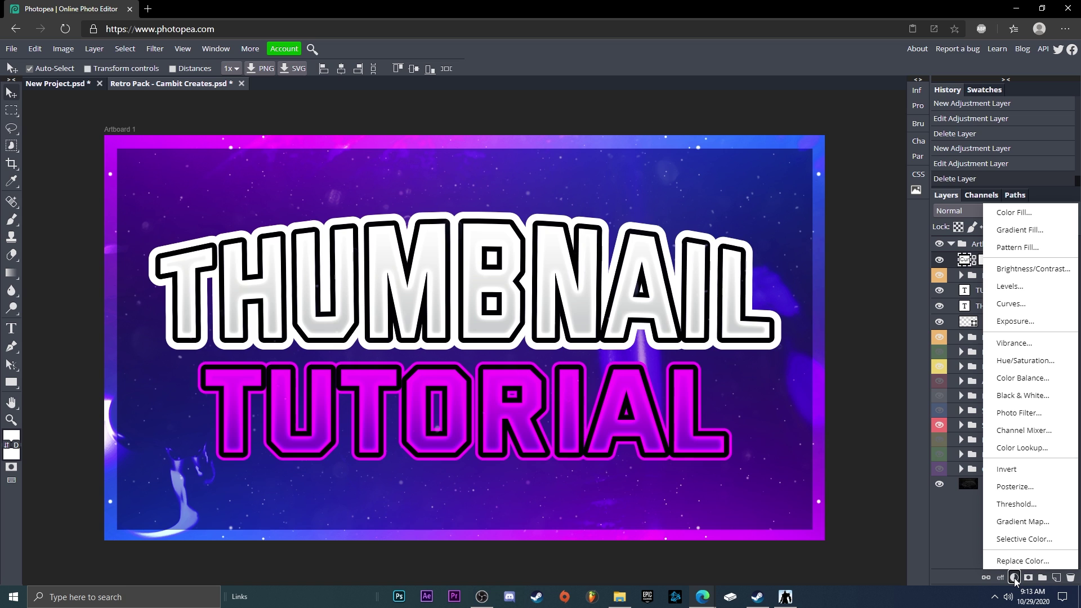
left_click(1025, 345)
left_click_drag(819, 167, 829, 200)
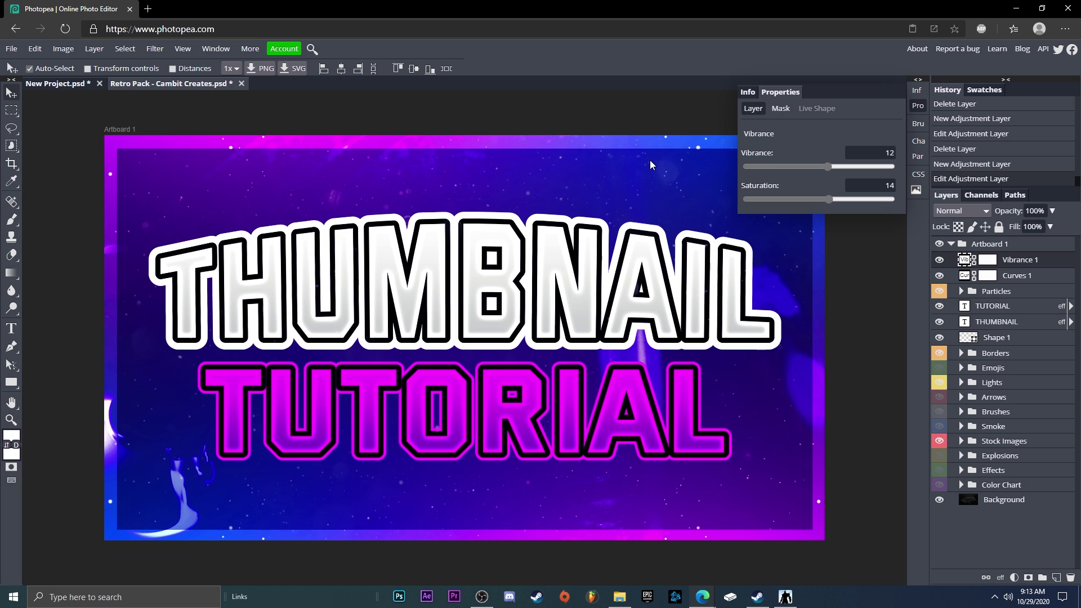
left_click(941, 259)
left_click(941, 260)
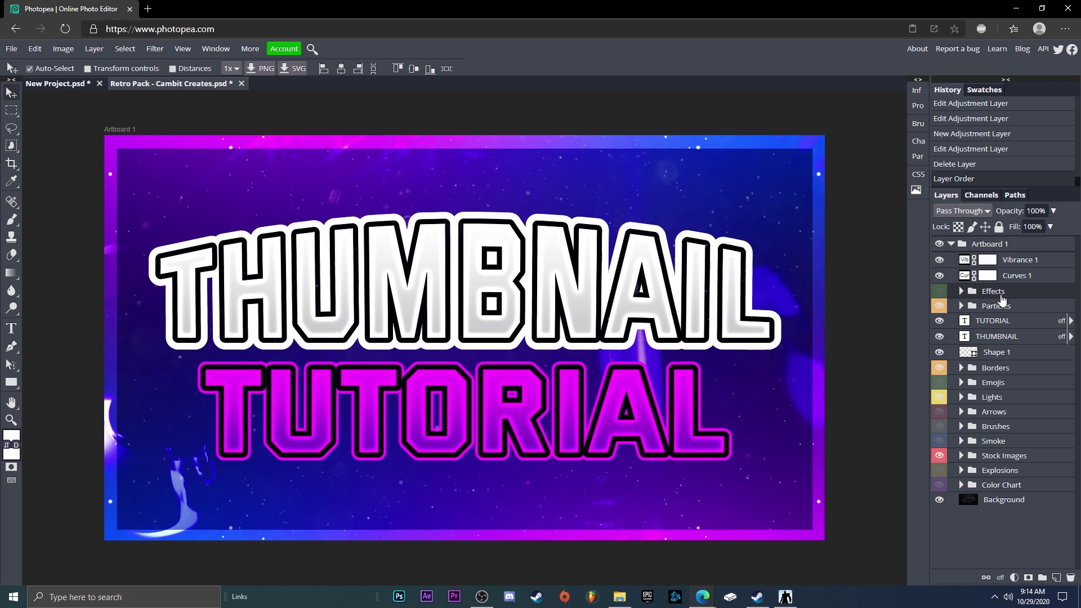
Step: Show layer 4 of the Effects group and move the group directly below the THUMBNAIL text layer
mouse_move(1002, 298)
left_mouse_down()
mouse_move(1004, 475)
mouse_move(1007, 293)
left_mouse_up()
left_click(961, 291)
left_click(939, 291)
left_click(939, 338)
left_click(939, 337)
left_click(937, 353)
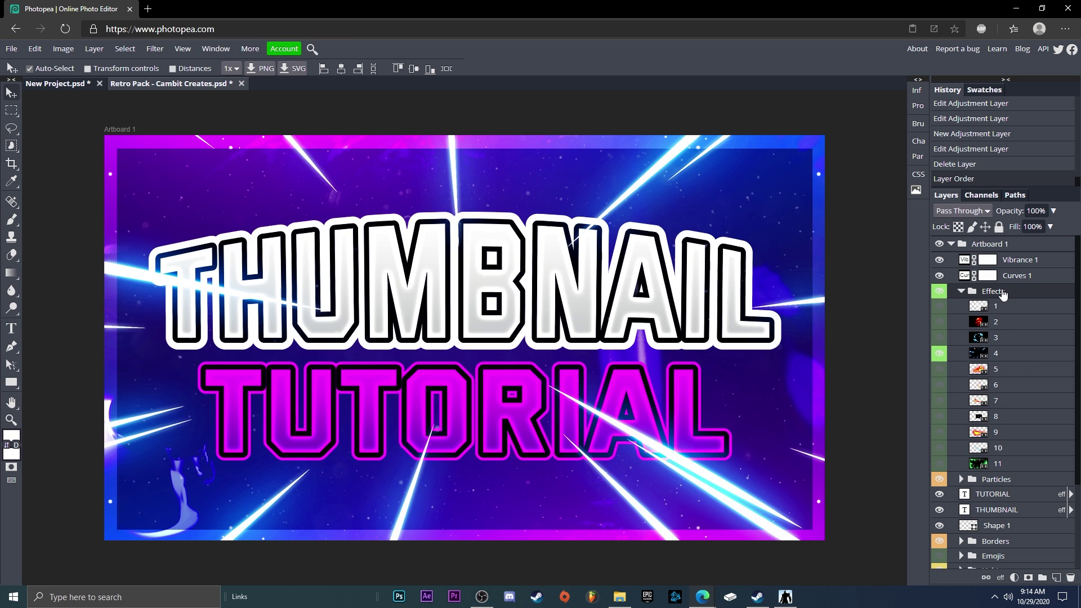
left_click_drag(1017, 298, 1012, 512)
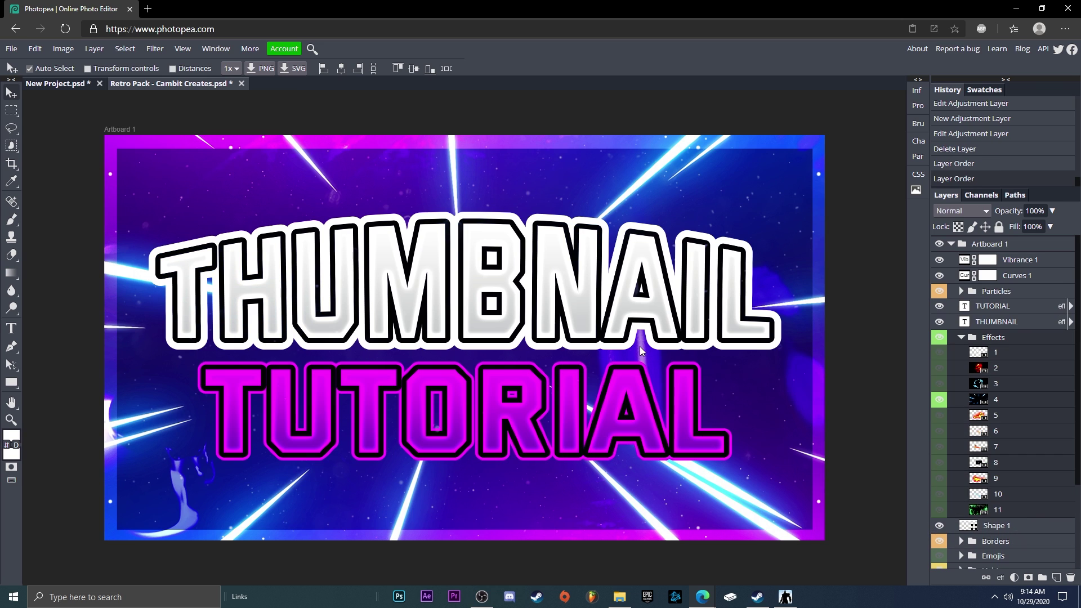
Step: Apply a Hue/Saturation adjustment with hue 50 to layer 4 of the Effects group and lower that layer's opacity
left_click(1013, 401)
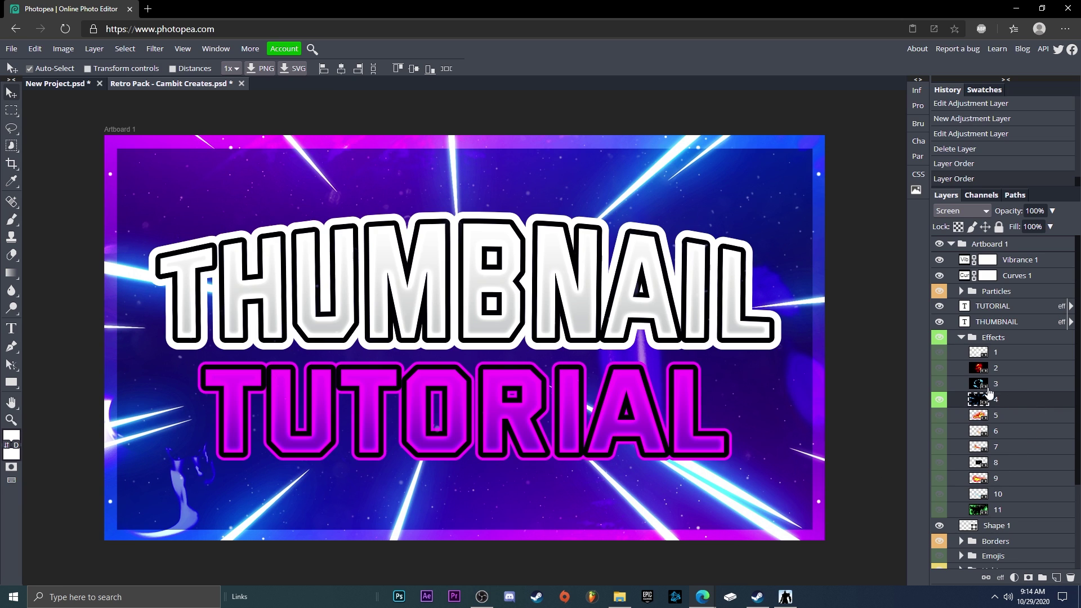
left_click(63, 48)
mouse_move(118, 66)
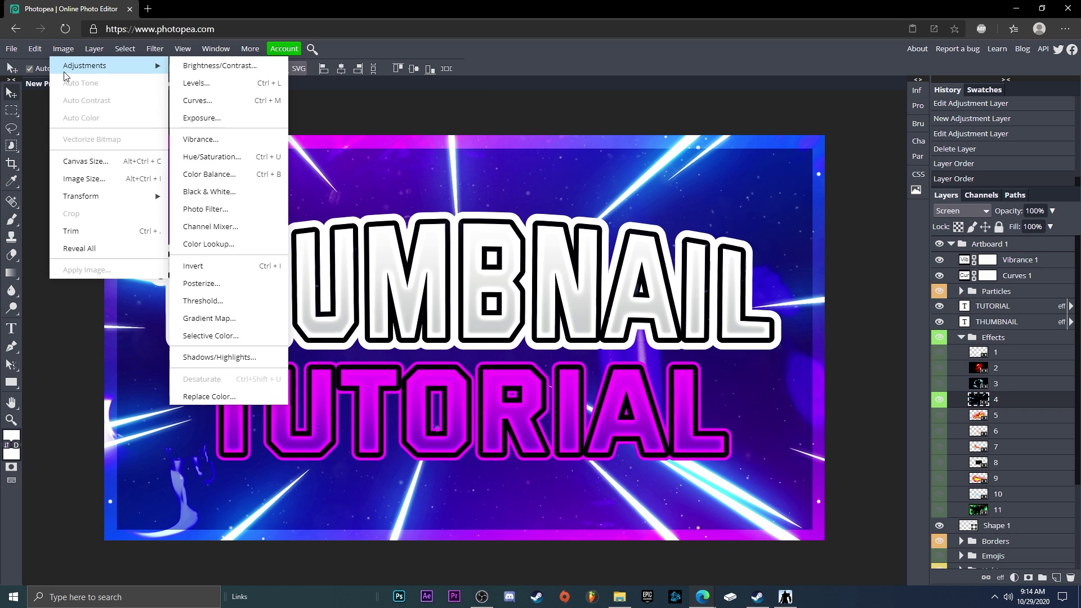
left_click(212, 156)
mouse_move(177, 188)
left_mouse_down()
mouse_move(211, 189)
mouse_move(193, 190)
left_mouse_up()
left_click_drag(208, 137, 854, 100)
left_click(863, 151)
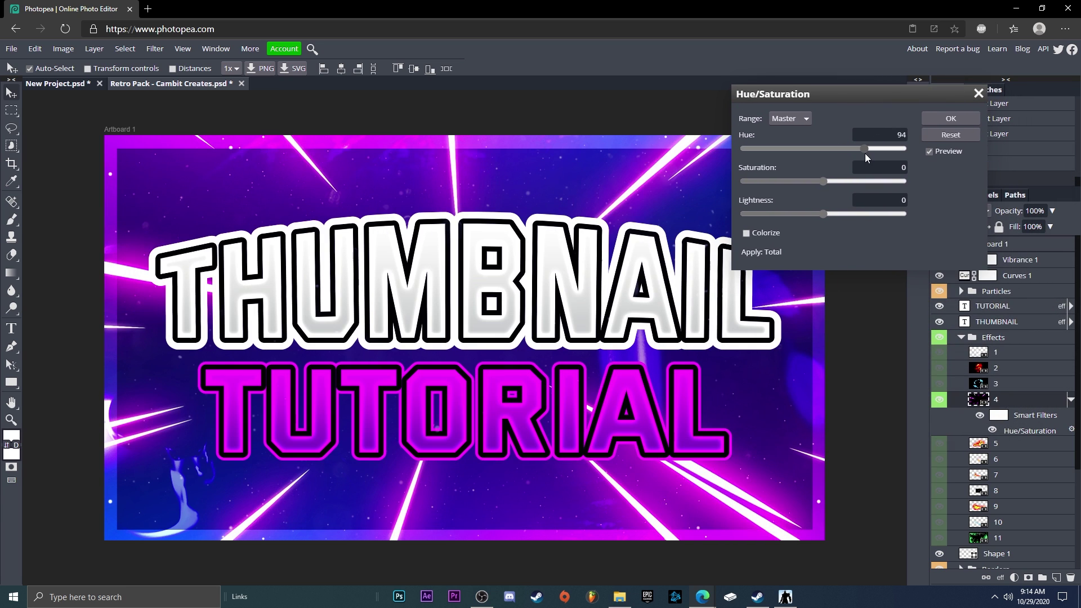
left_click_drag(865, 153, 847, 151)
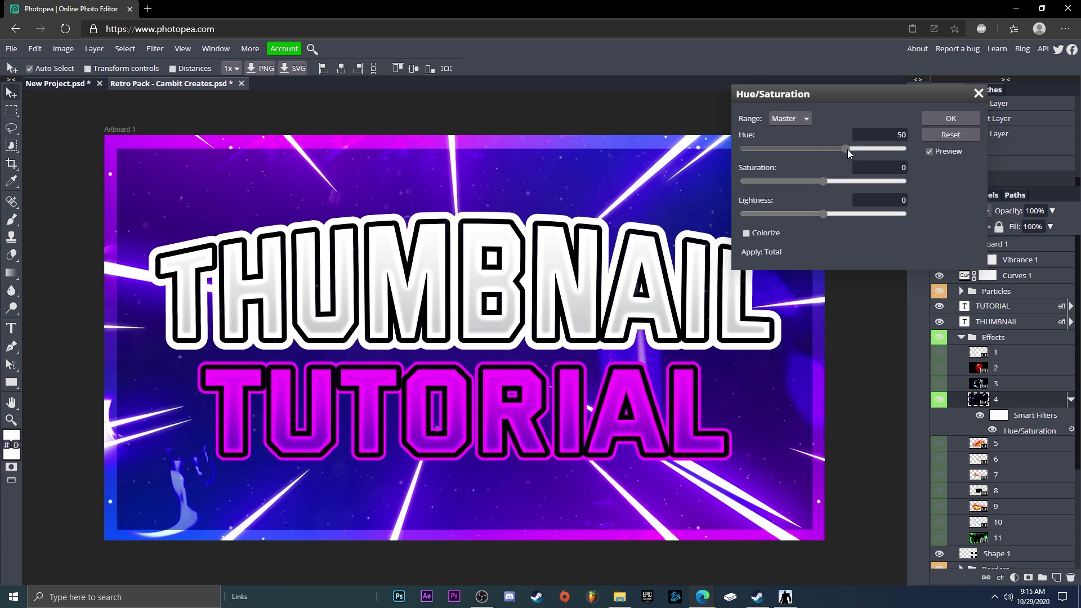
left_click(965, 118)
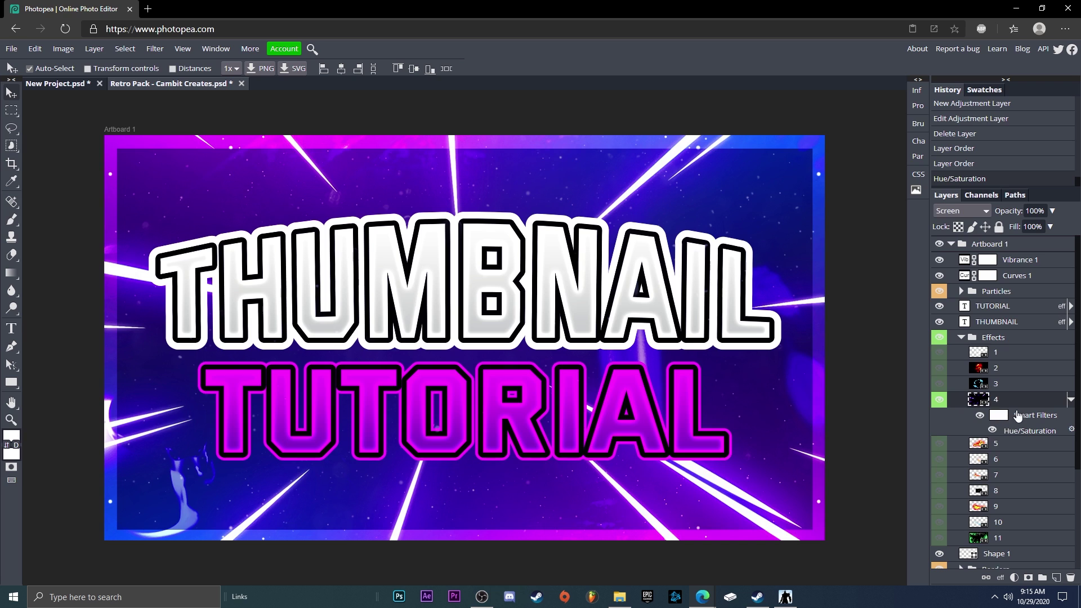
left_click(1051, 213)
left_click_drag(1050, 226, 1038, 225)
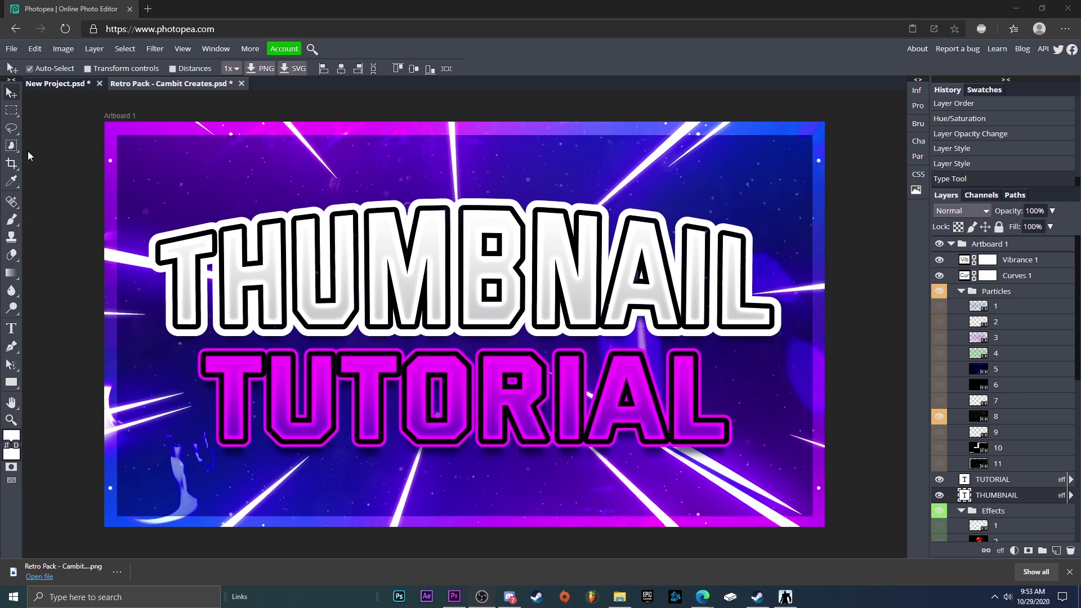
Step: Review the PNG export settings for the thumbnail with quality at 100%, and close them without saving
left_click(11, 49)
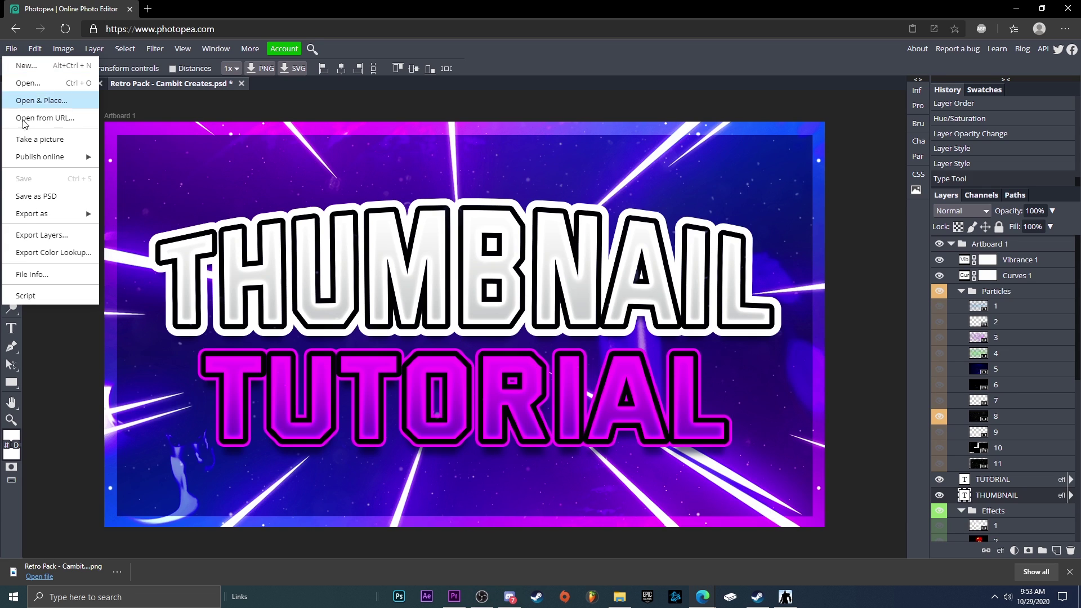
mouse_move(40, 212)
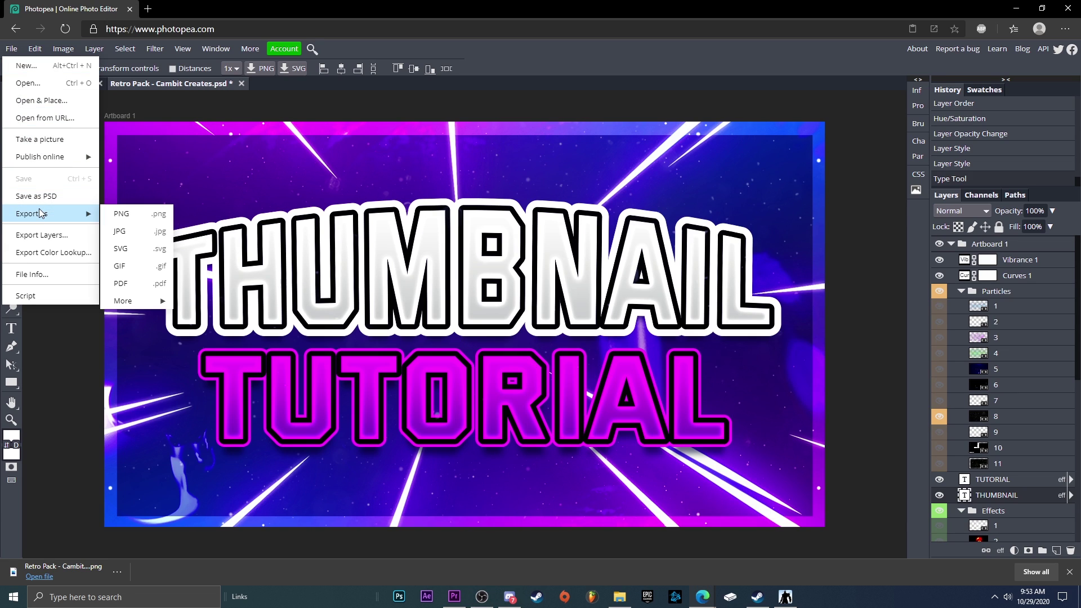
left_click(129, 212)
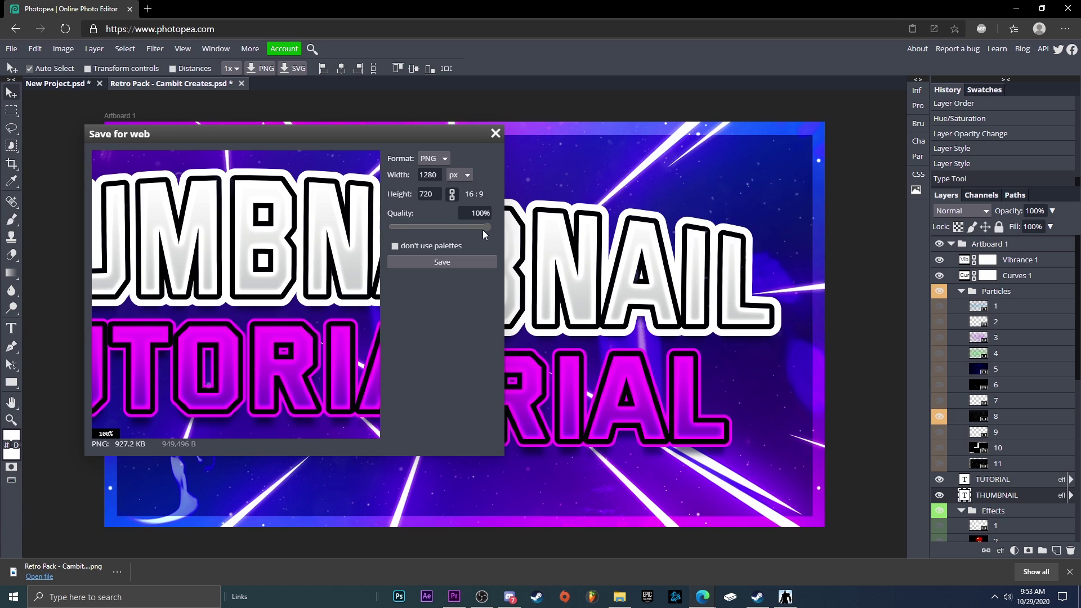
left_click_drag(485, 227, 506, 224)
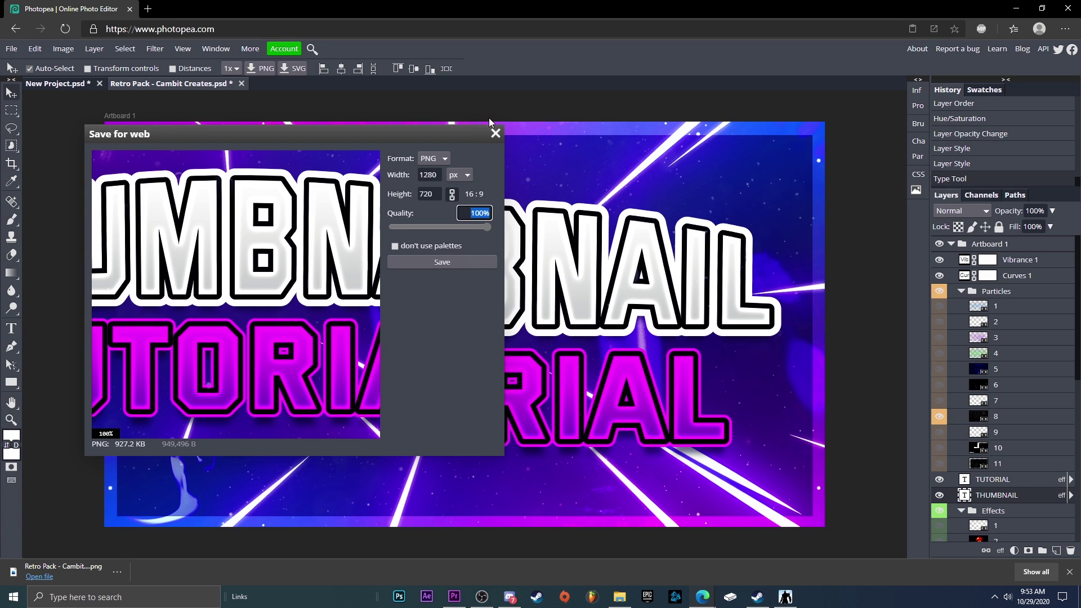
left_click(495, 133)
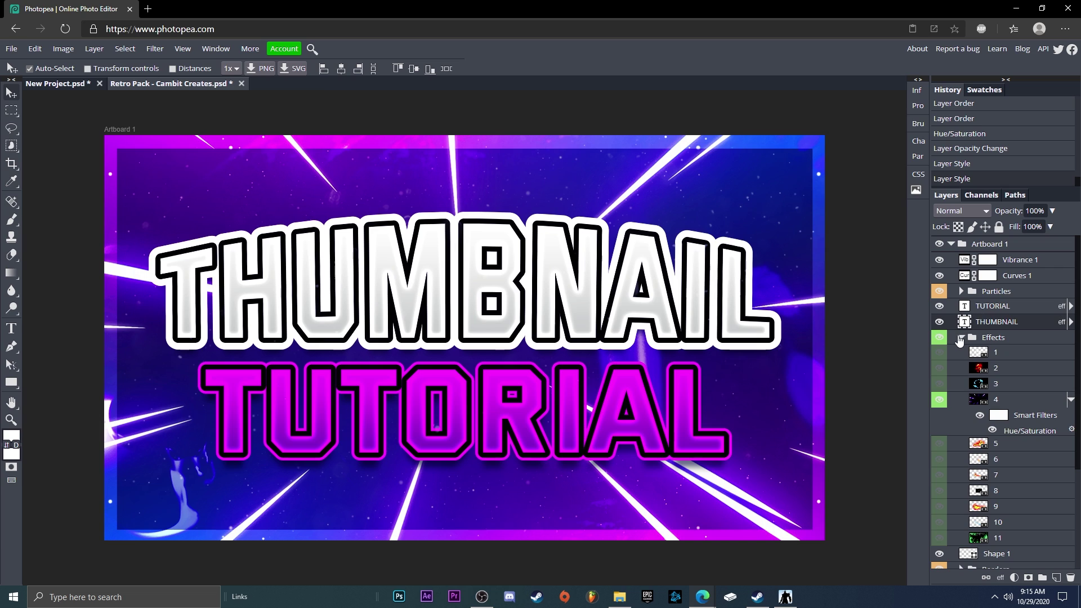